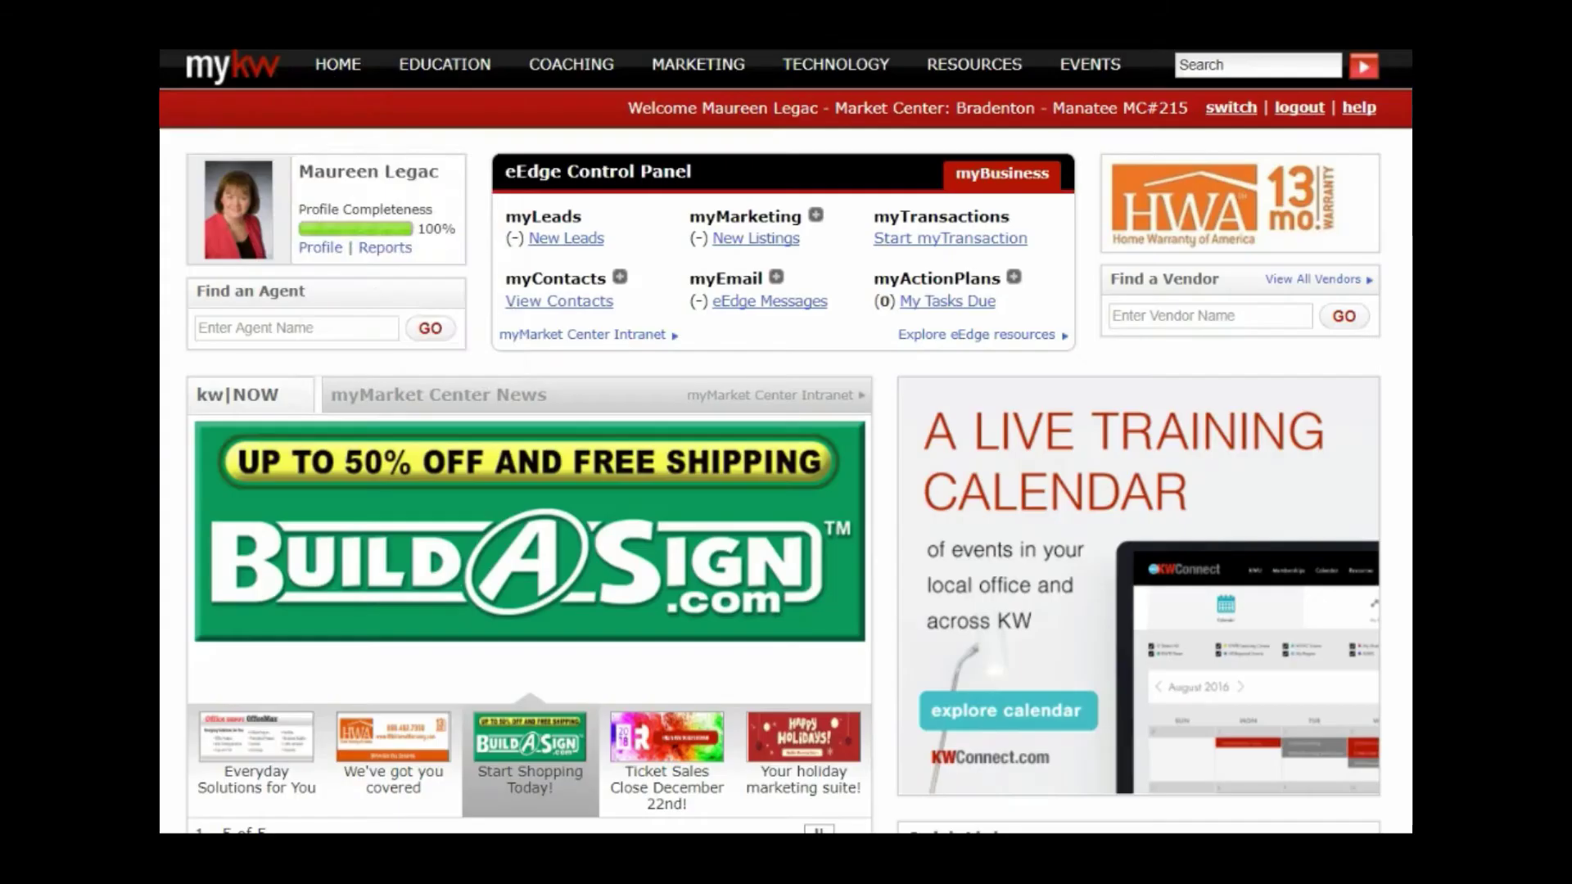
Step: Choose KW Websites from MyKW's TECHNOLOGY menu to reach the Placester dashboard
mouse_move(884, 65)
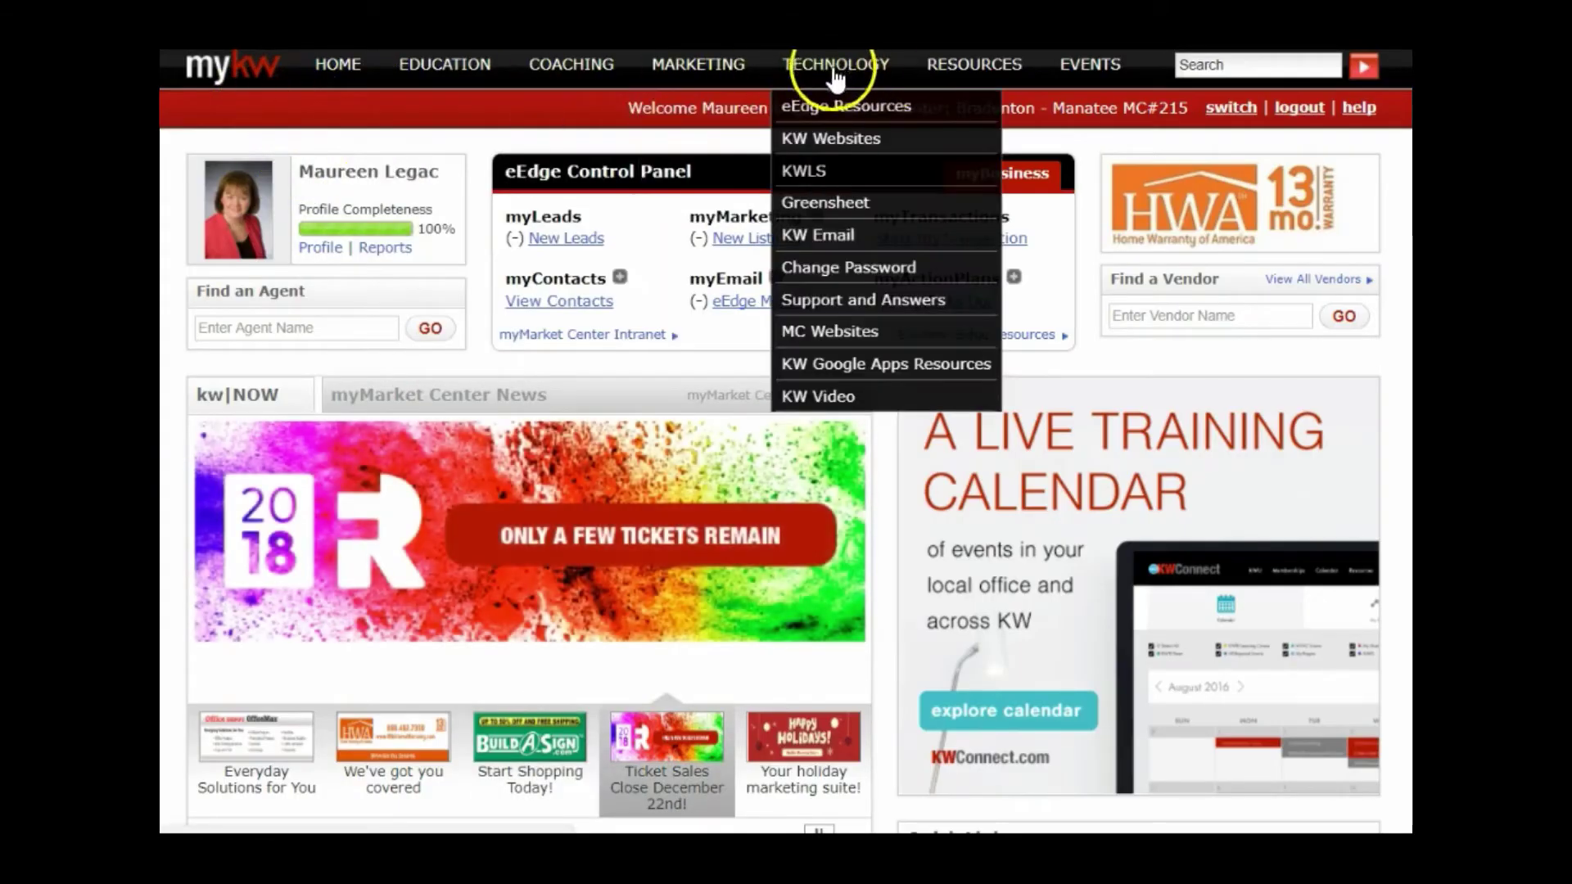
left_click(819, 137)
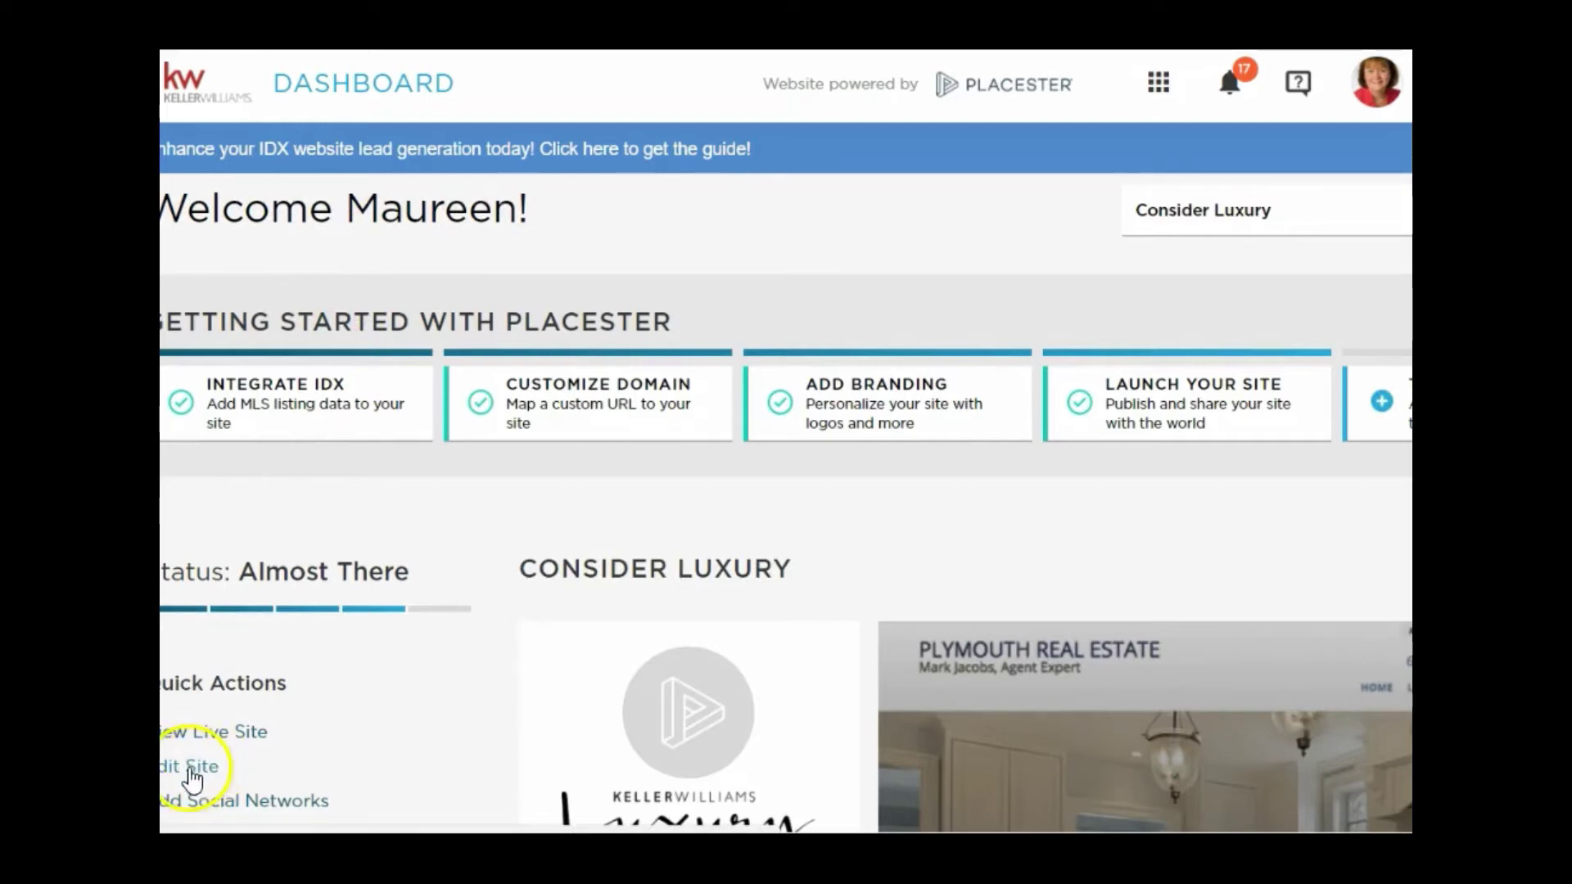
Step: In Edit Site, select Florida Gulf Coast Group as the site and scroll to Site Design
left_click(192, 769)
left_click(385, 145)
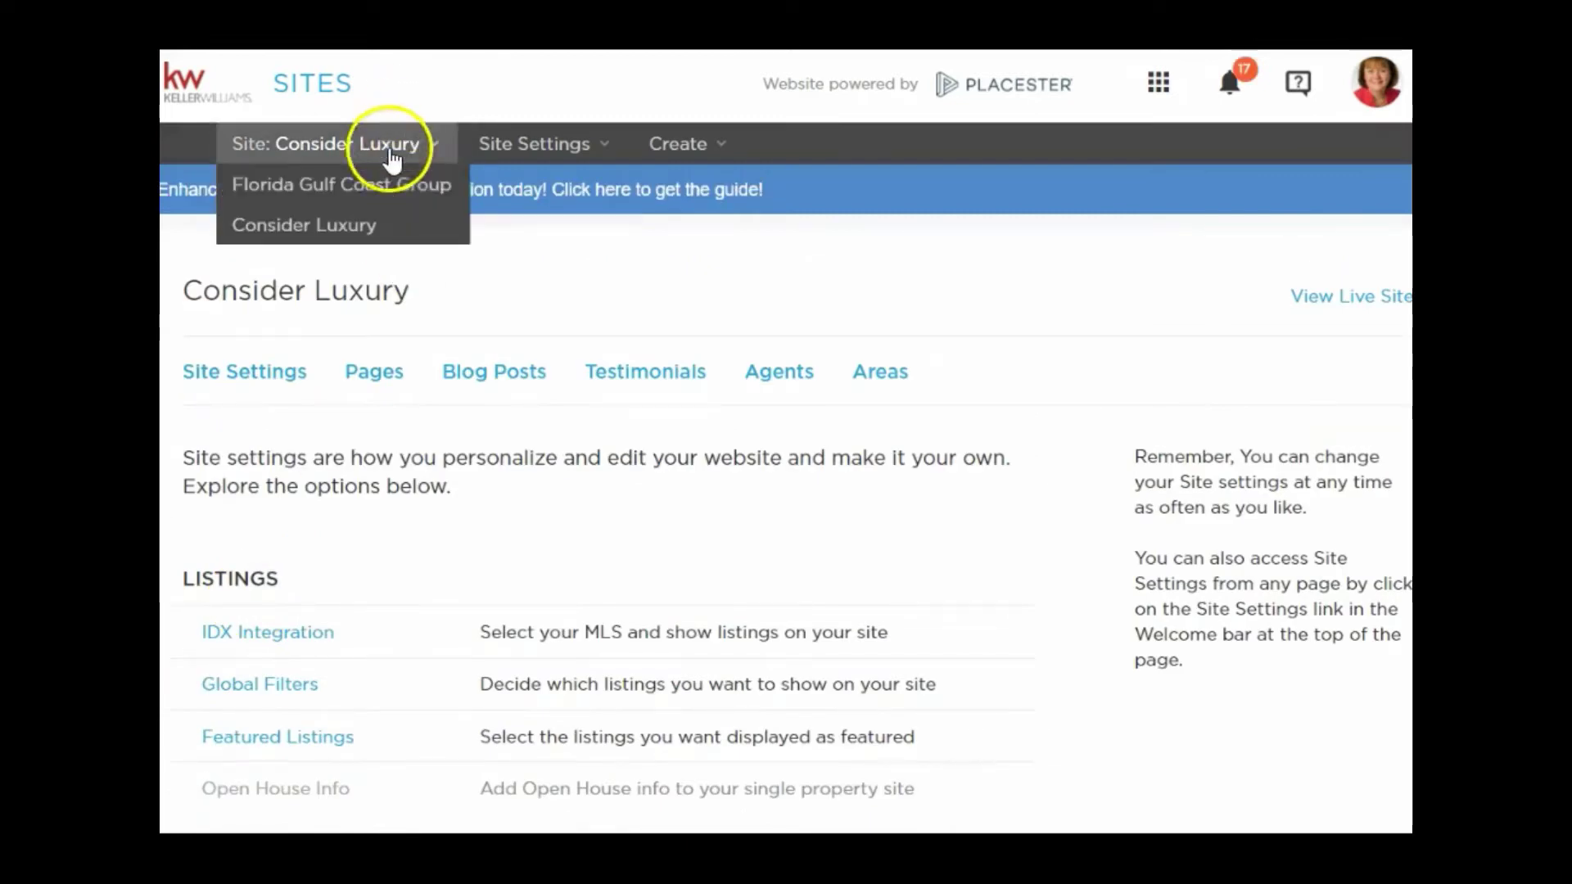
left_click(396, 187)
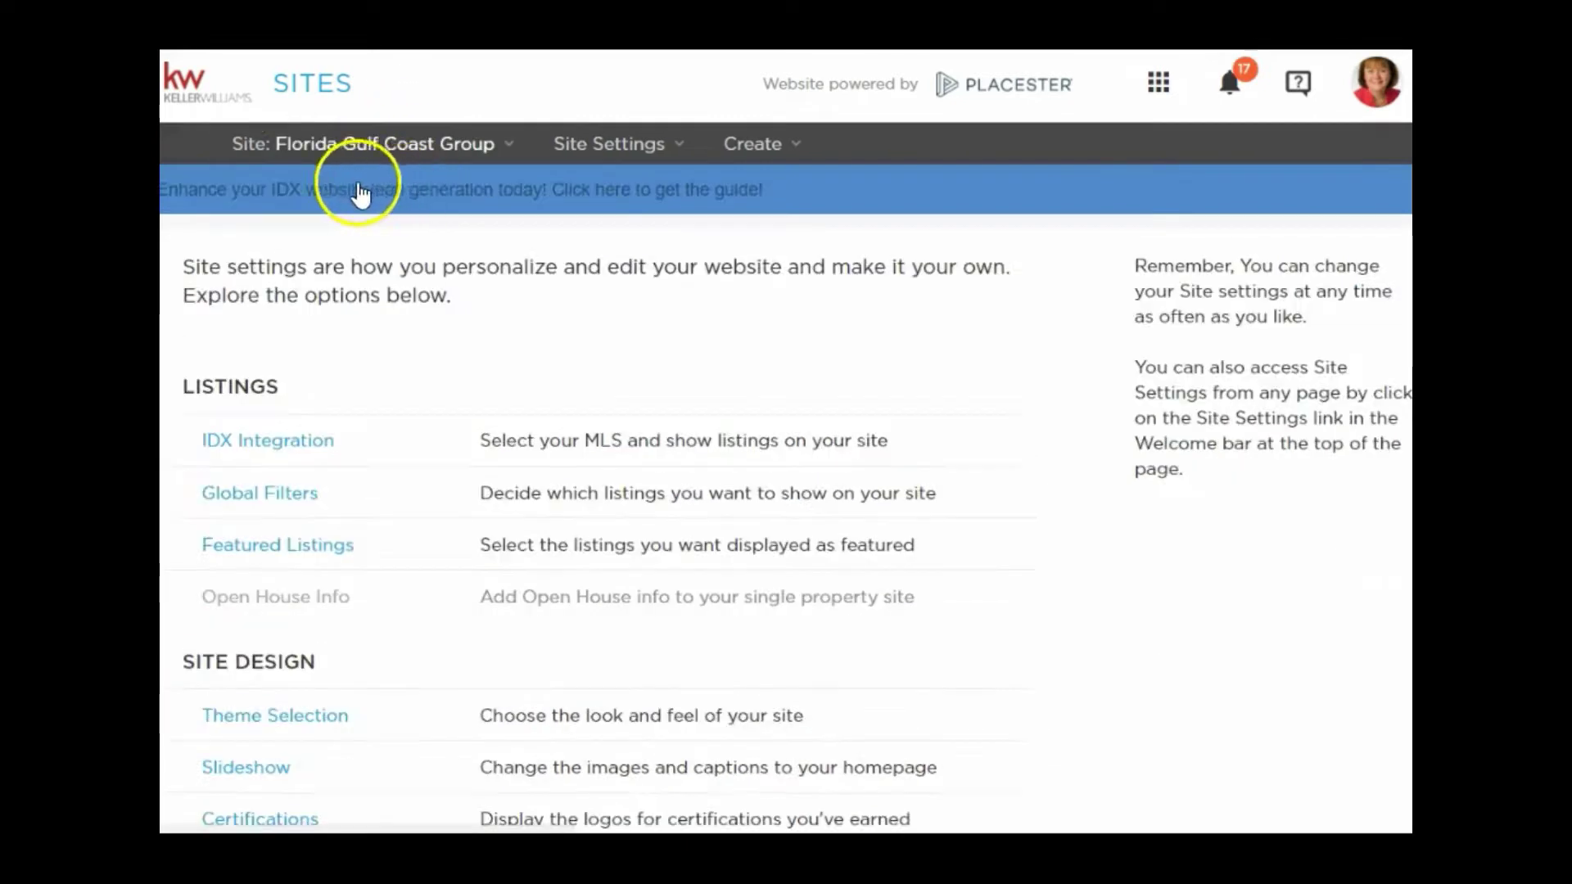
left_click(401, 156)
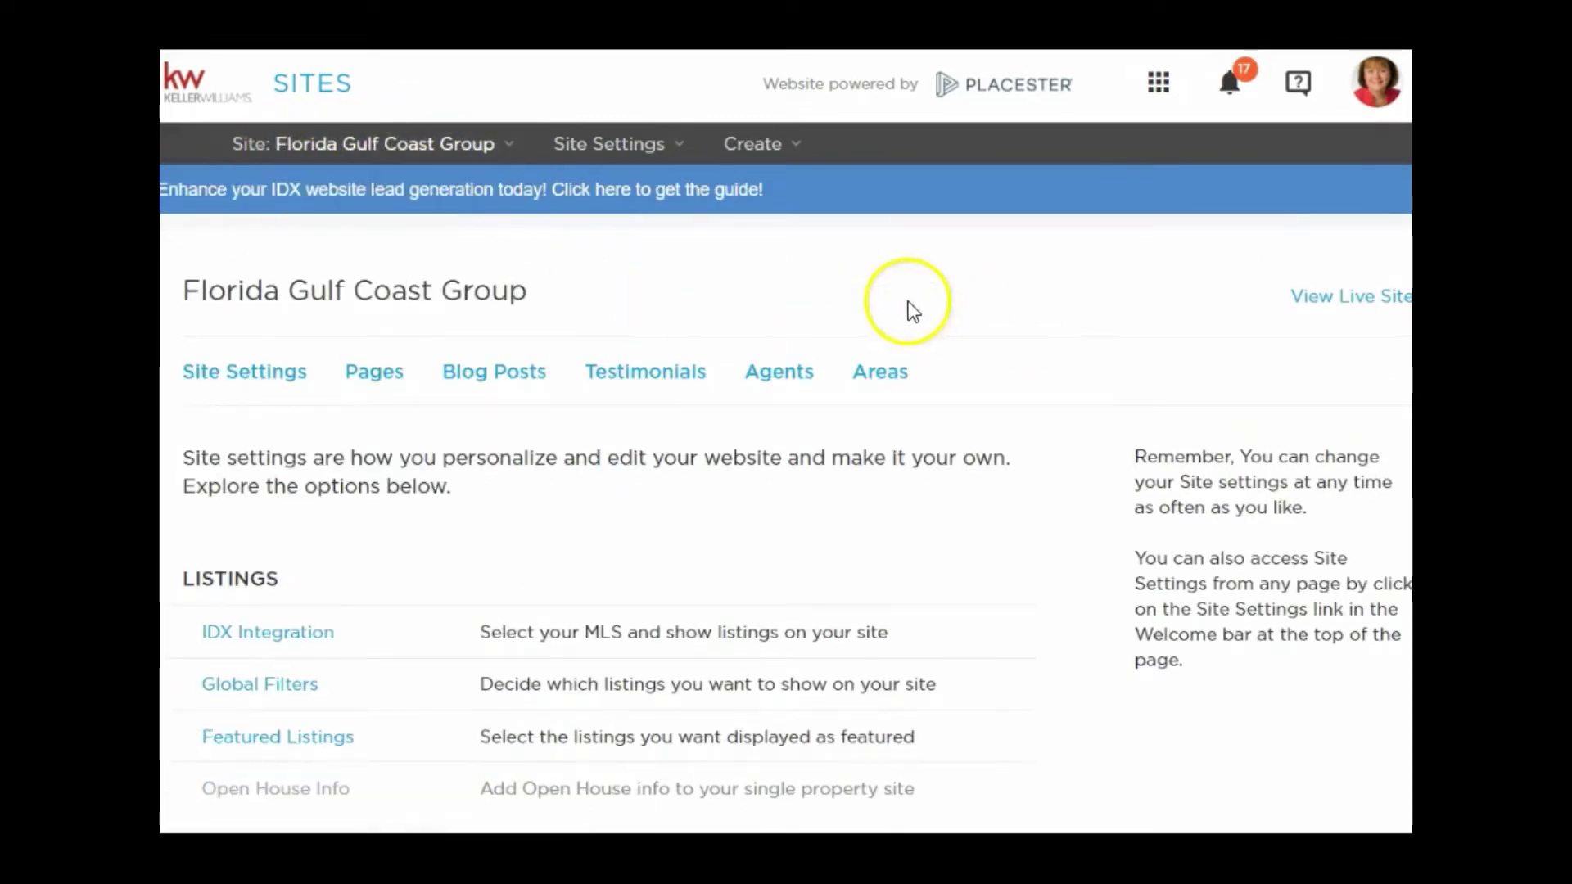
left_click(490, 147)
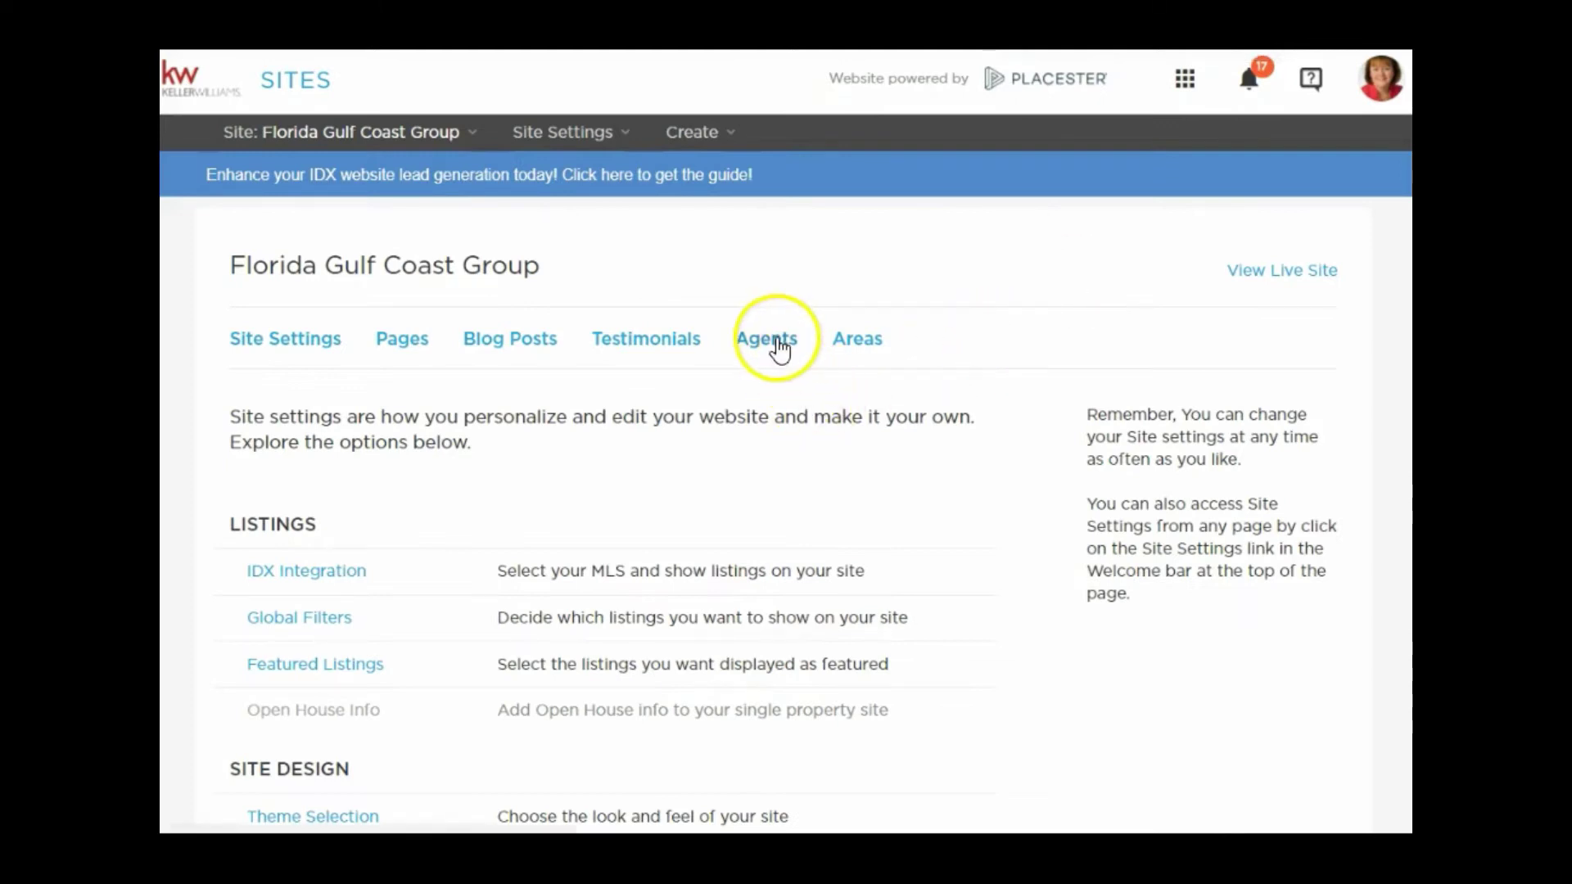
scroll(776, 344, "down", 3)
scroll(602, 317, "up", 2)
scroll(561, 316, "down", 5)
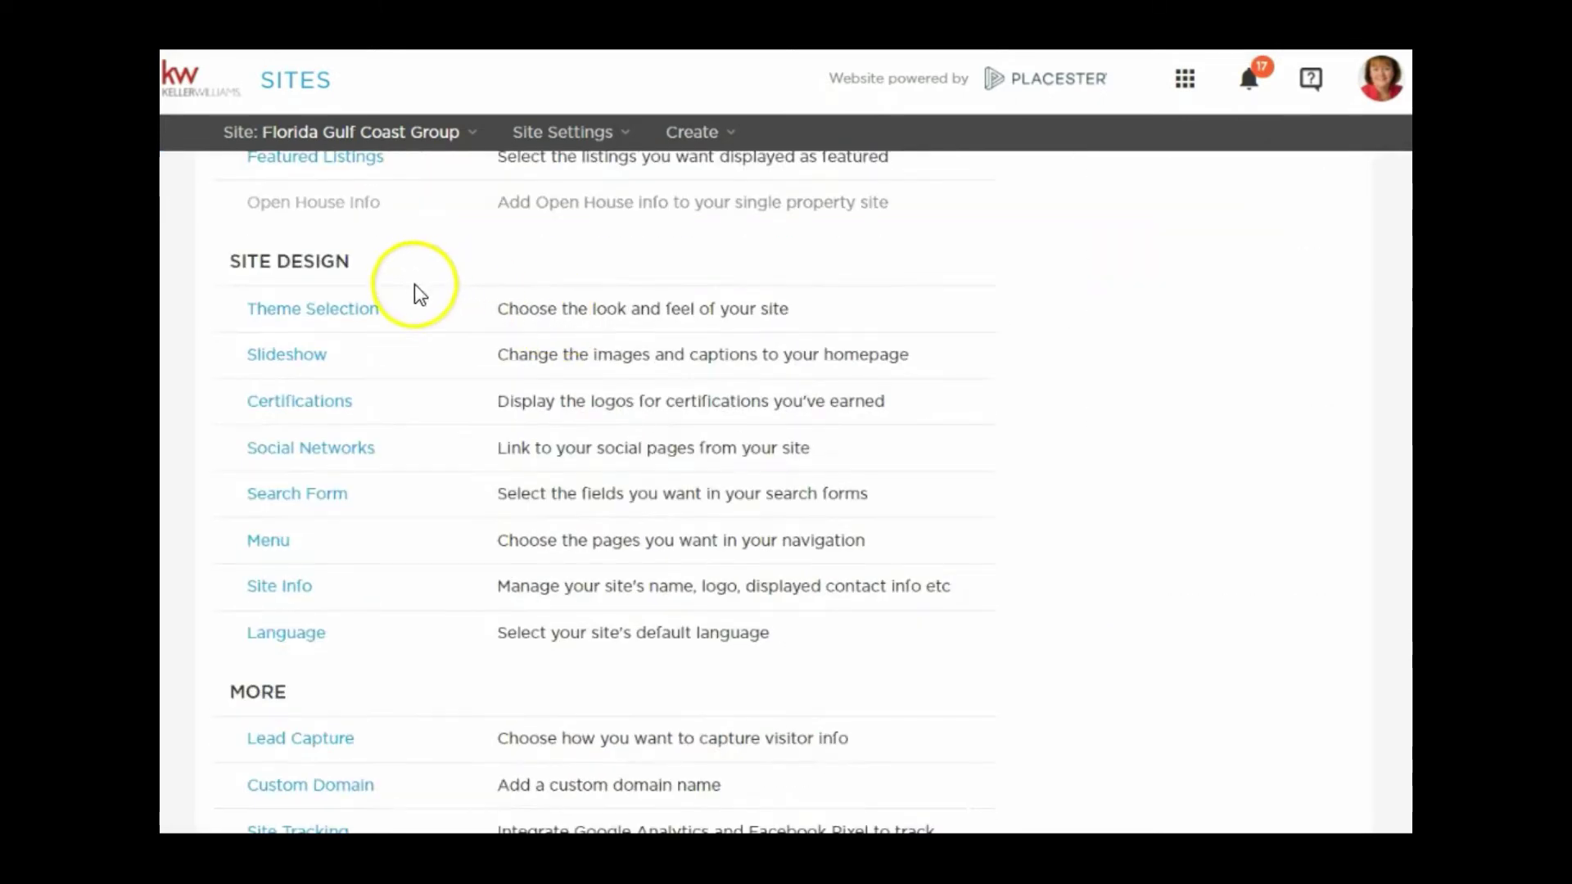
scroll(776, 491, "up", 5)
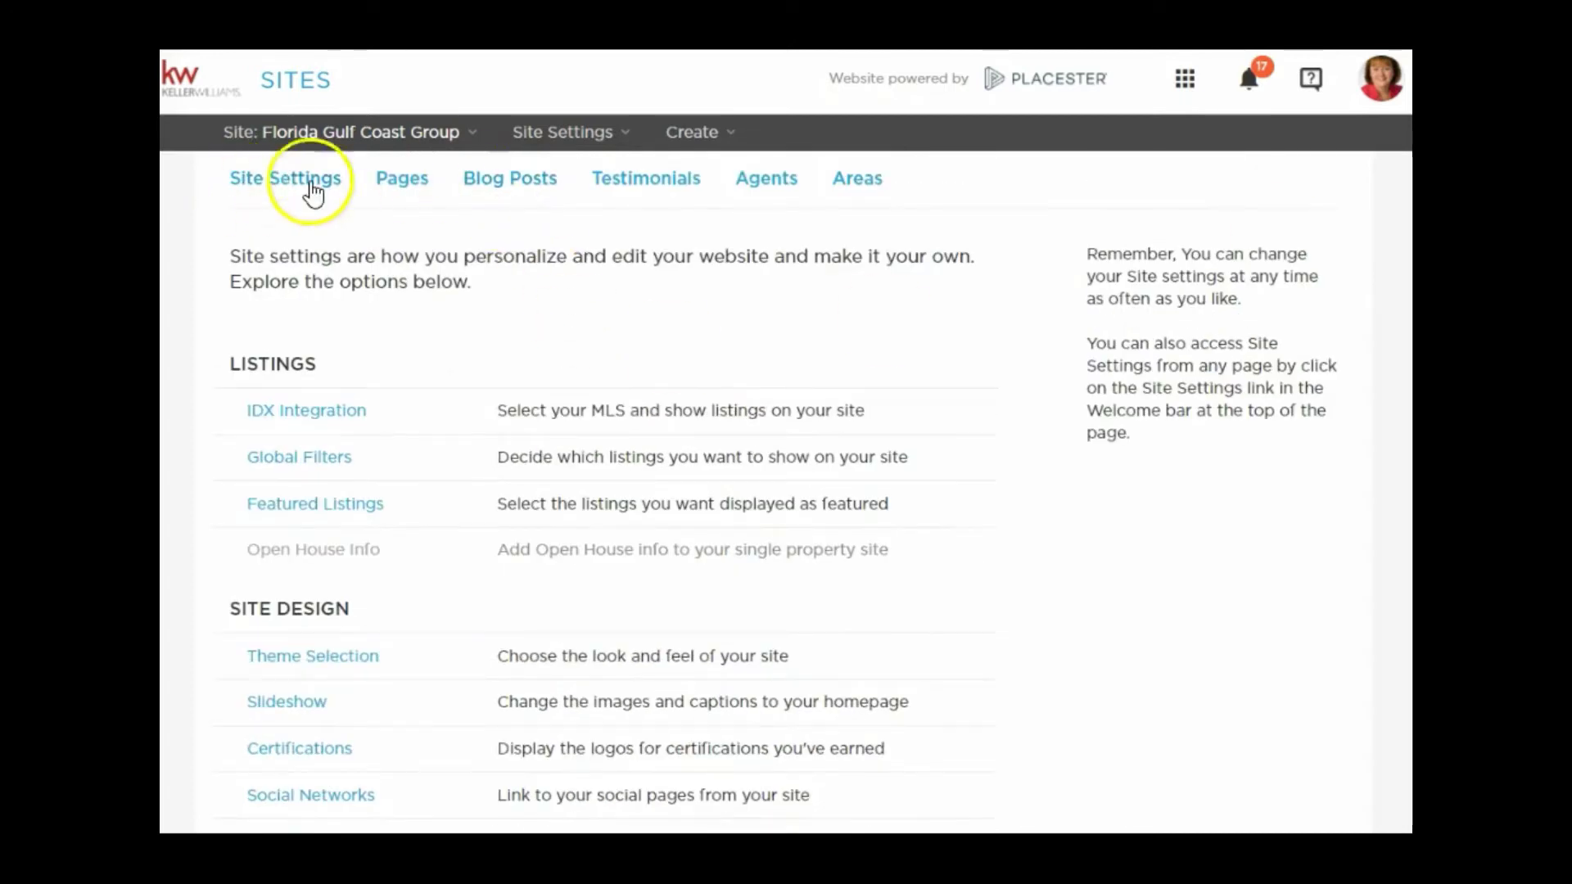
scroll(369, 449, "down", 3)
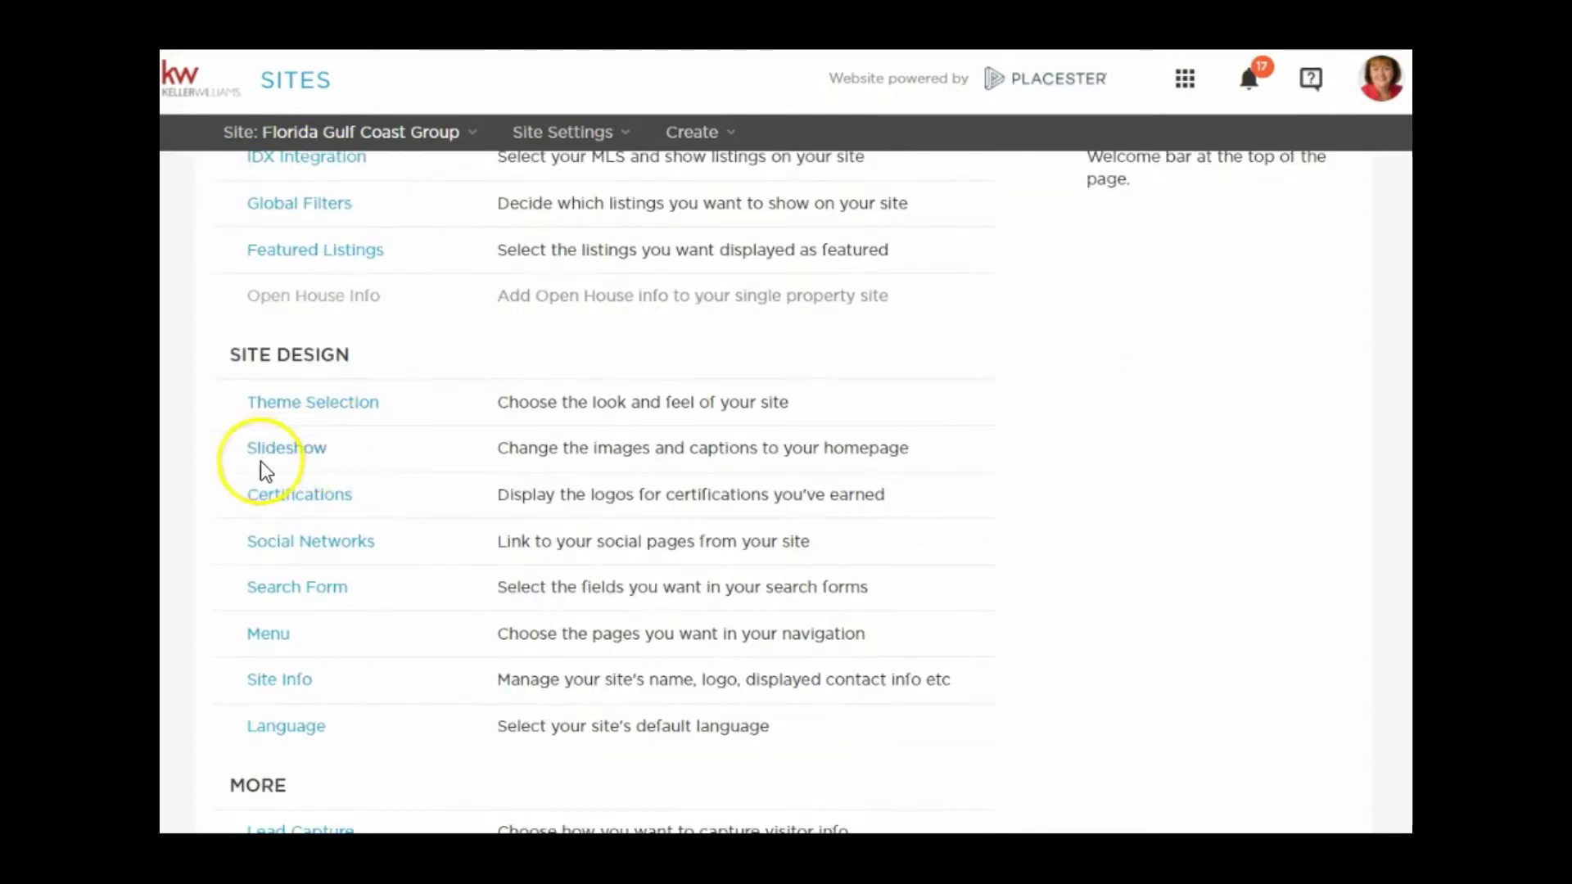
Step: Open Slideshow under Site Design and browse the prebuilt sets down to Nature
left_click(289, 454)
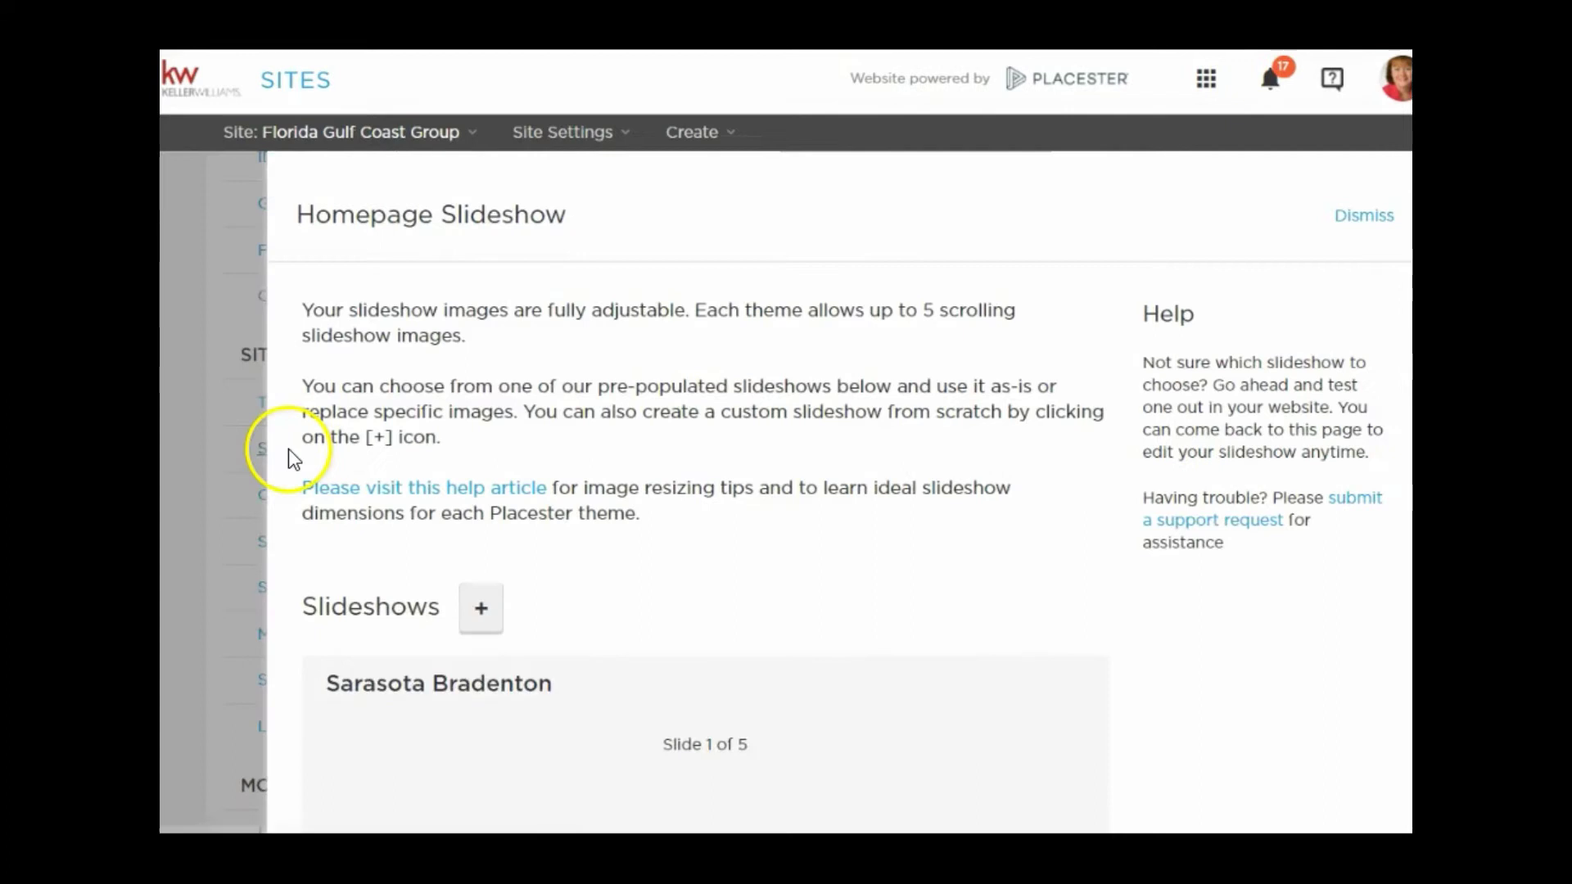
scroll(938, 400, "down", 2)
scroll(938, 400, "down", 12)
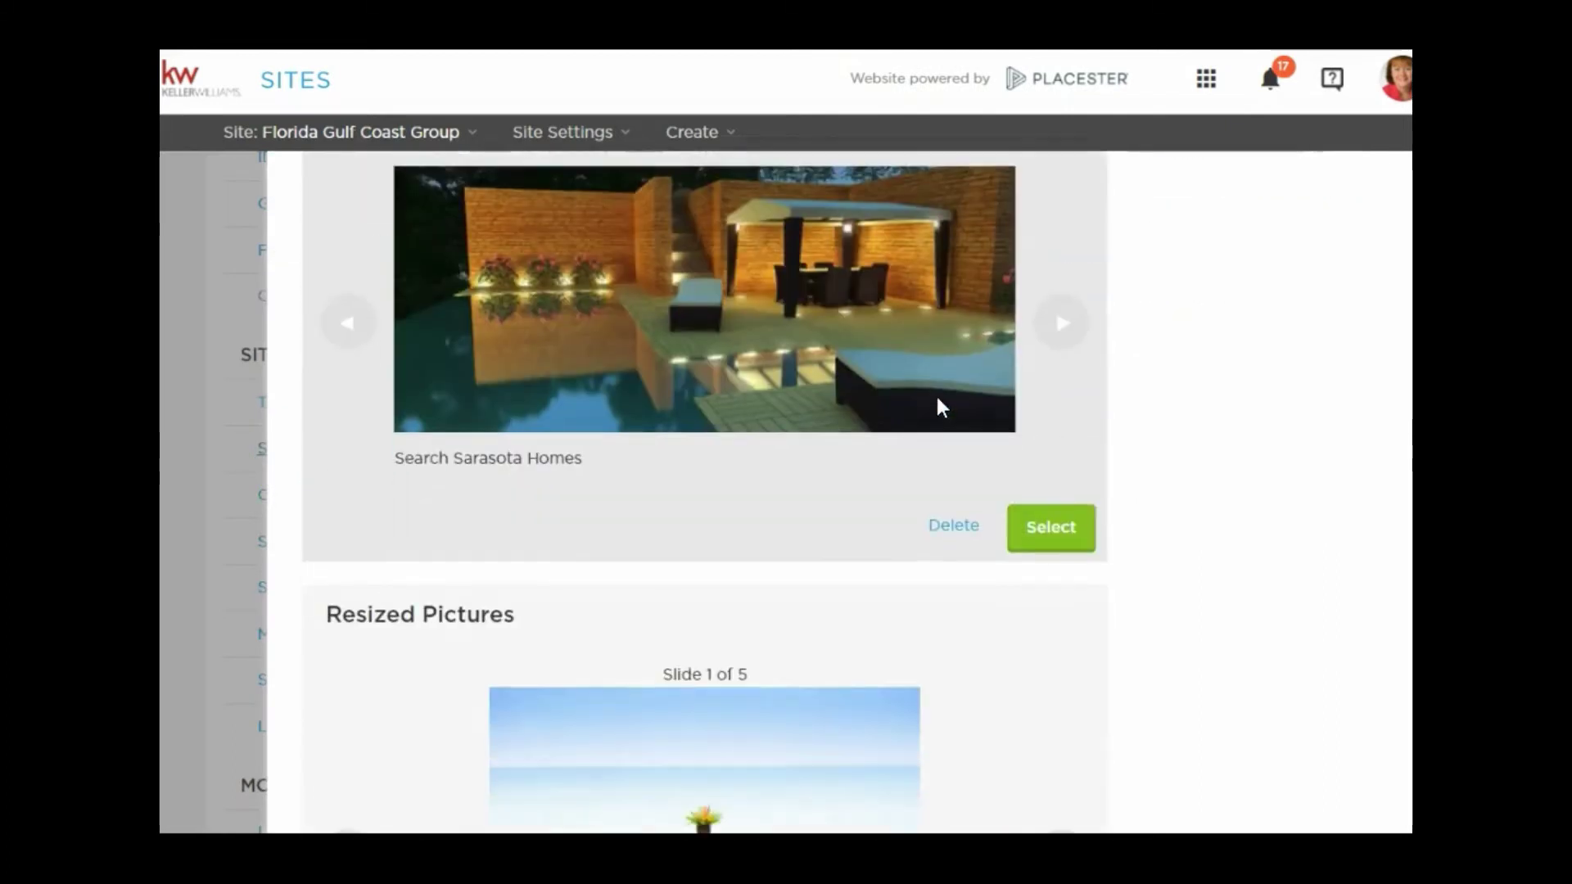
scroll(938, 400, "down", 12)
scroll(942, 407, "down", 12)
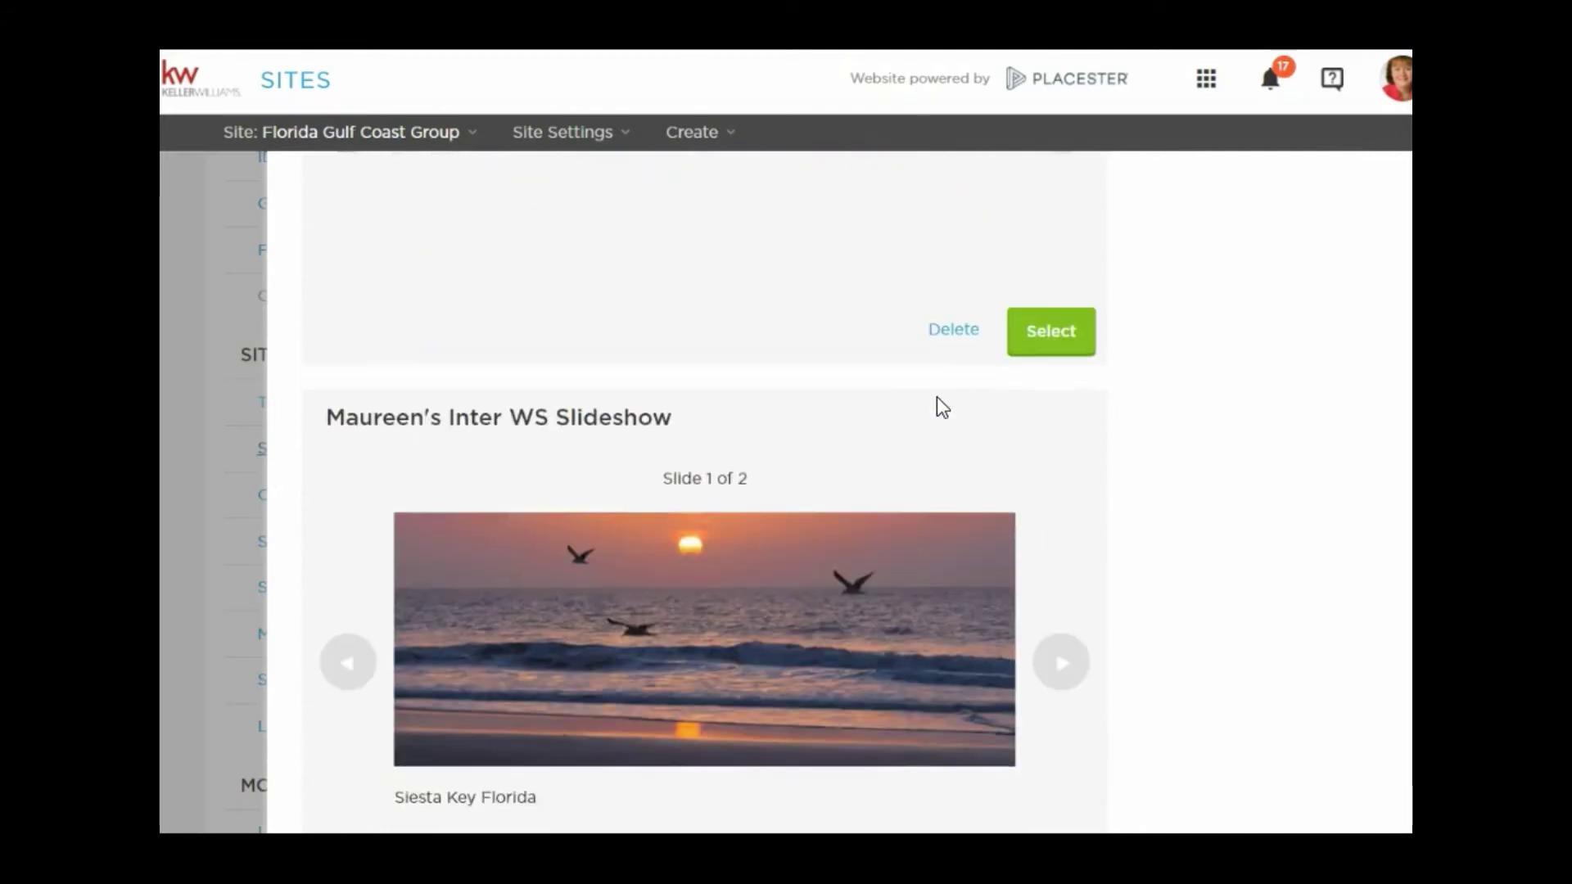
scroll(942, 407, "down", 12)
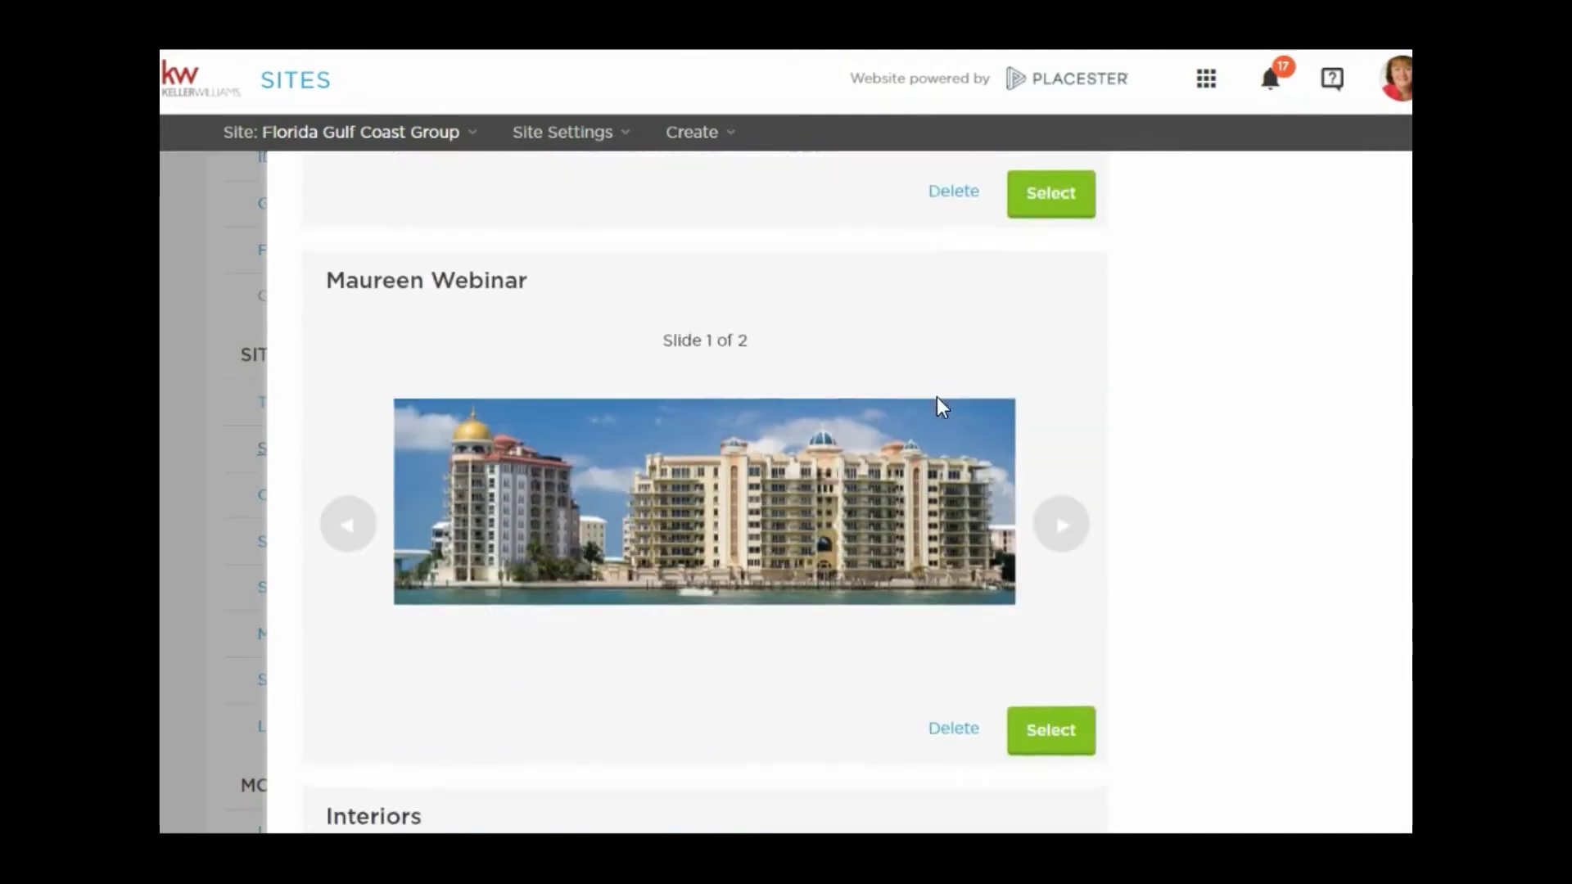
scroll(937, 397, "up", 3)
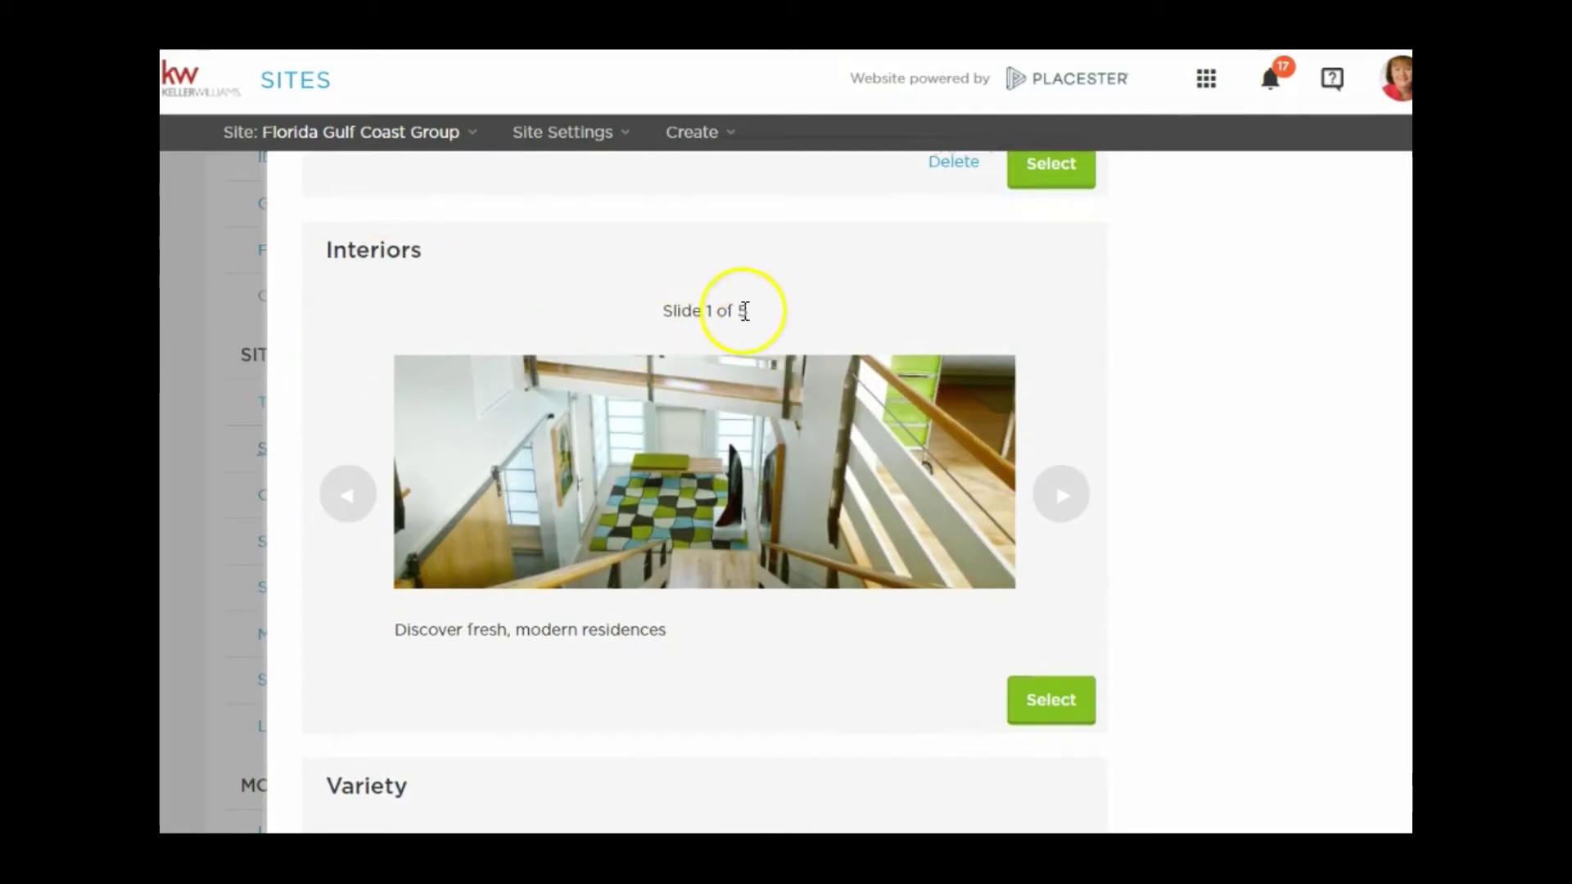
scroll(745, 311, "down", 12)
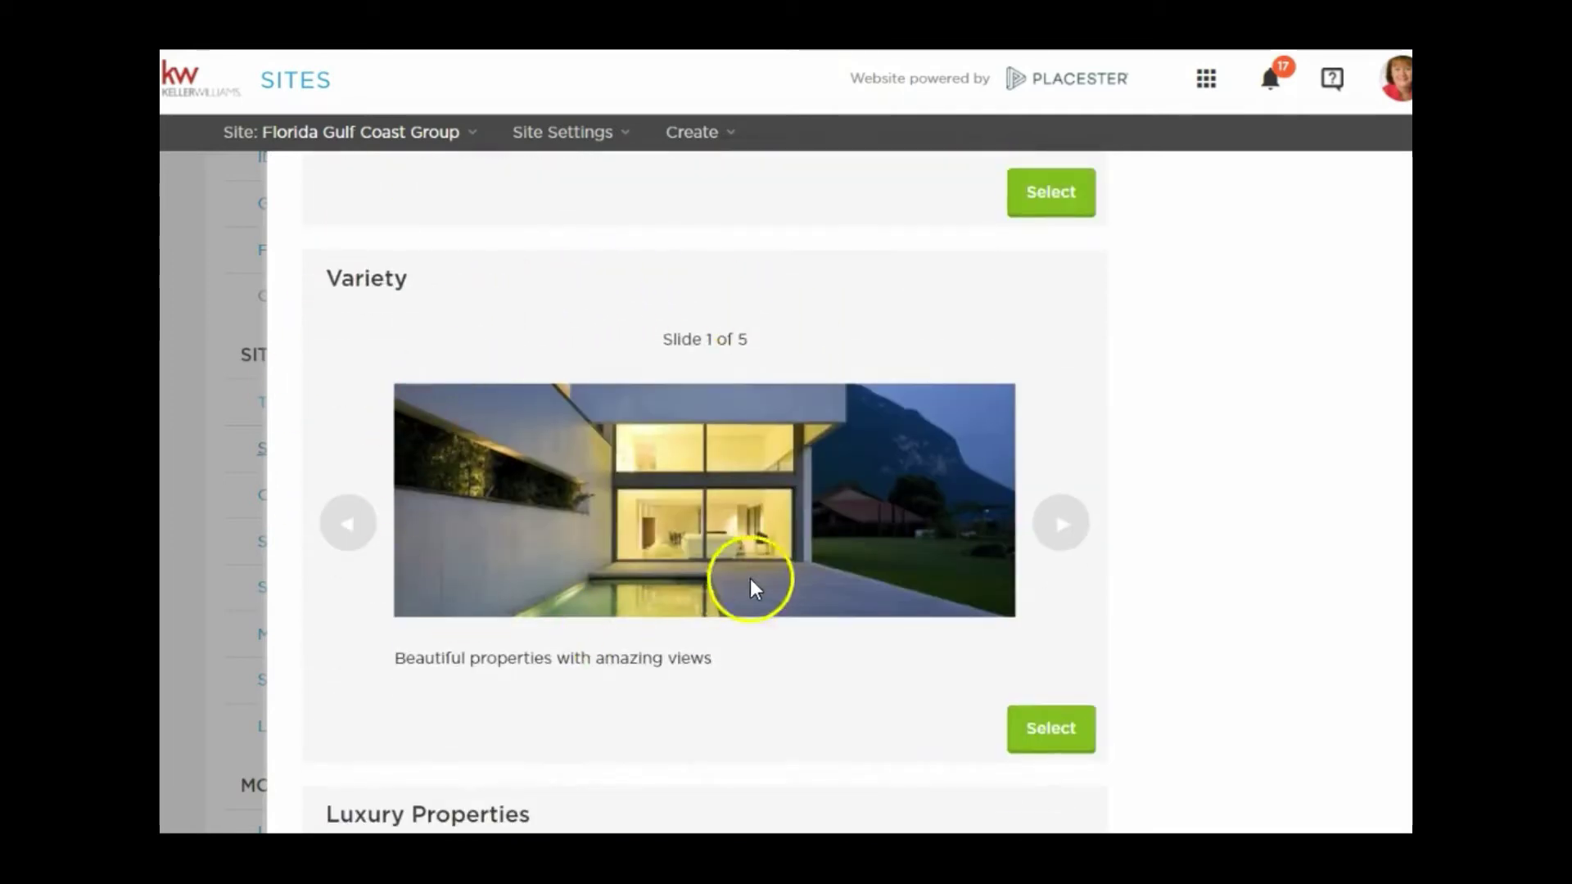
scroll(774, 515, "down", 12)
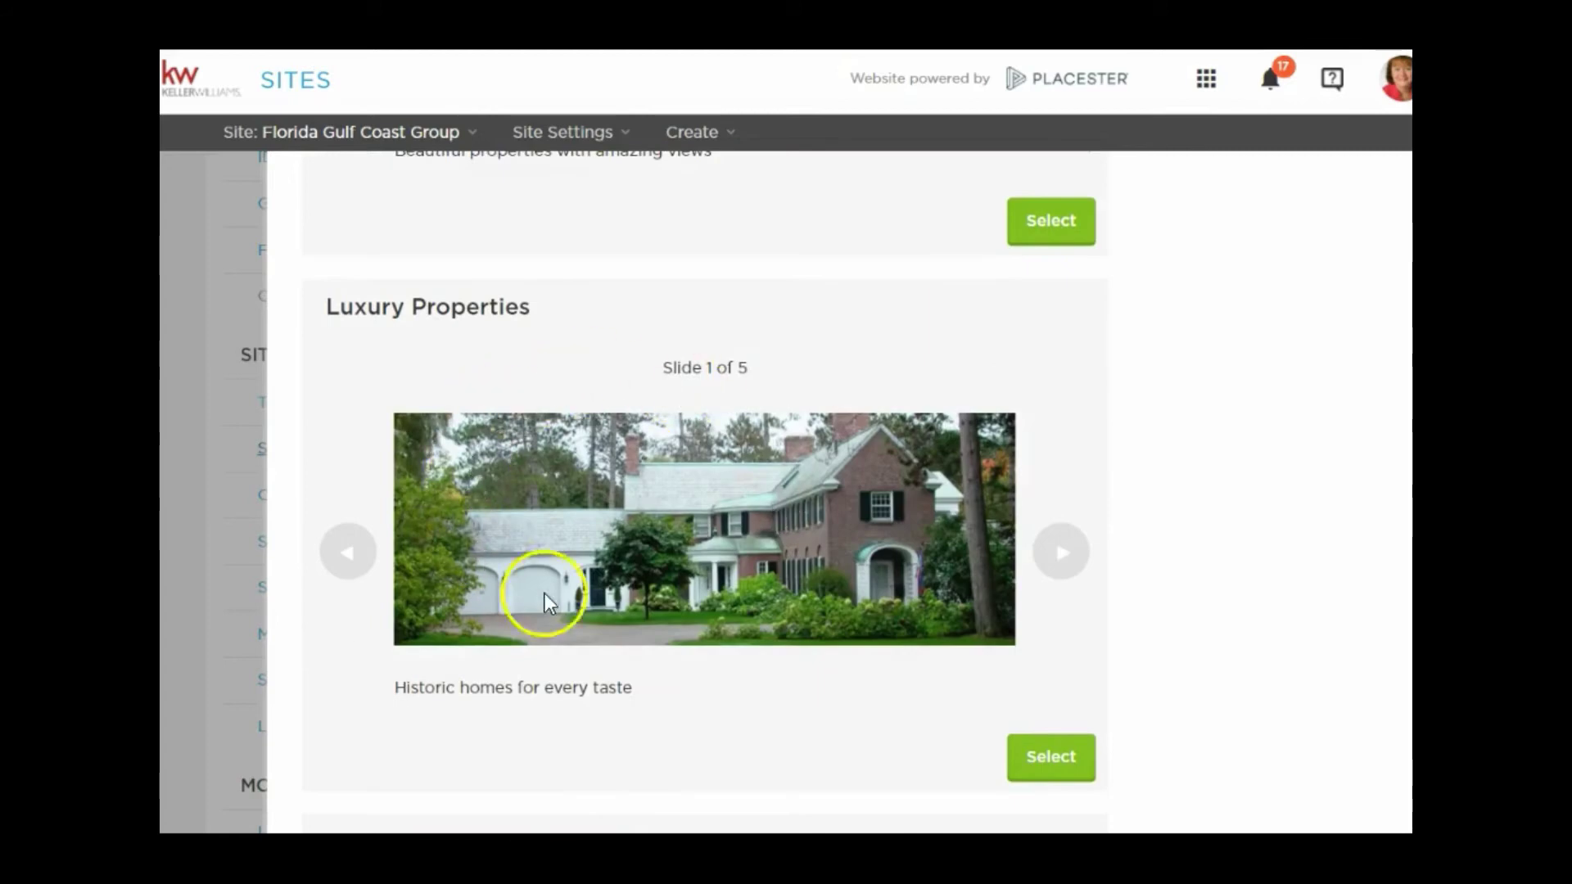
scroll(840, 449, "down", 12)
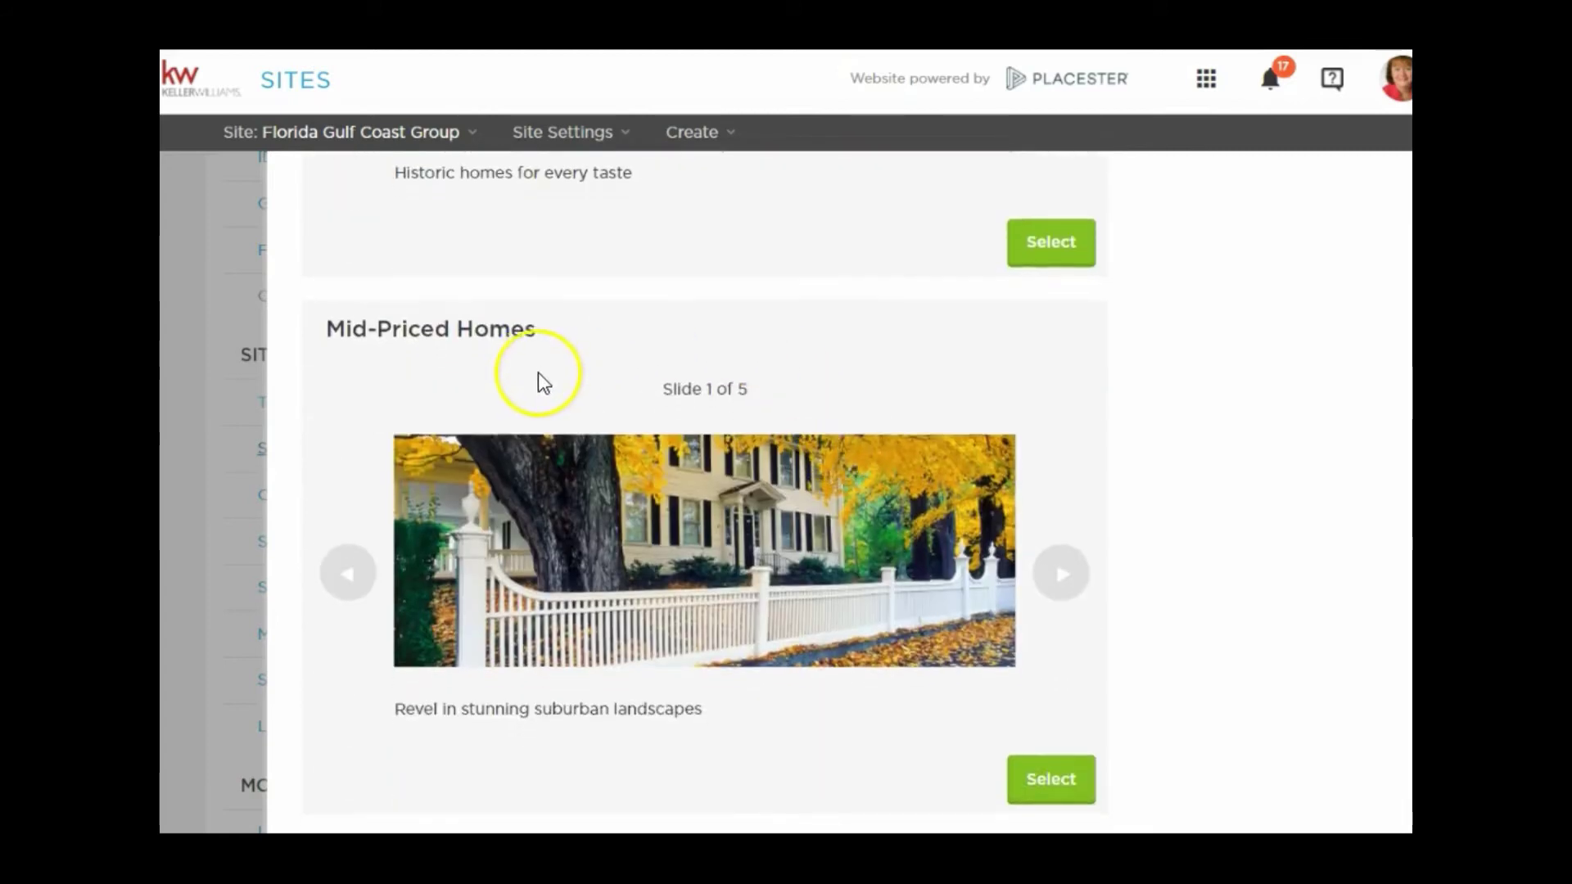
scroll(539, 374, "down", 13)
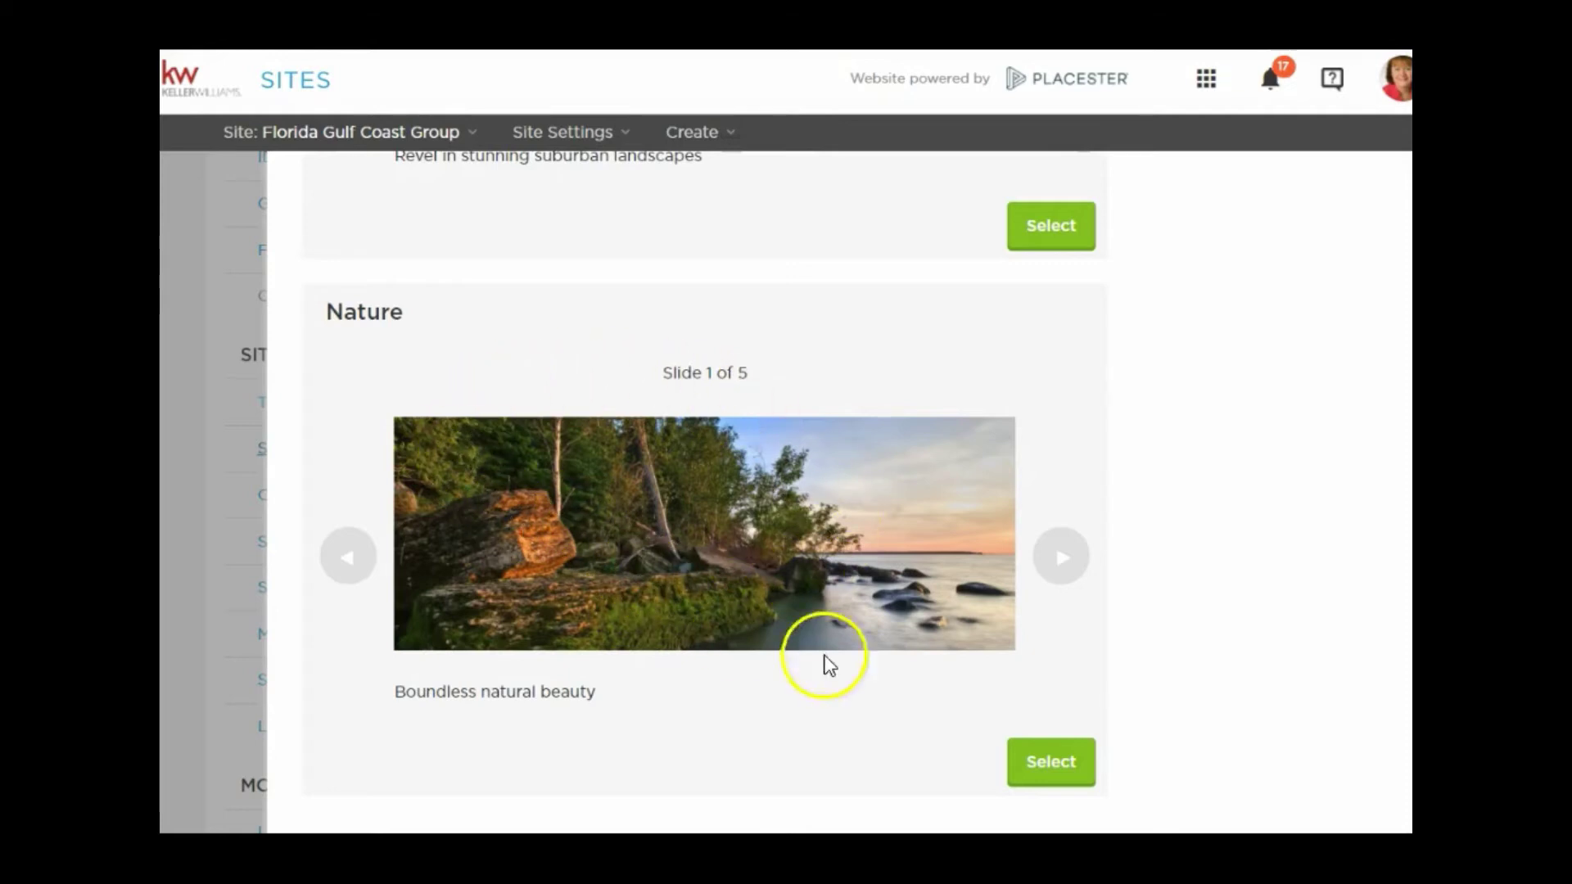
Step: Open the Nature slideshow, scroll through its five captioned slides, and close the panel
left_click(1050, 759)
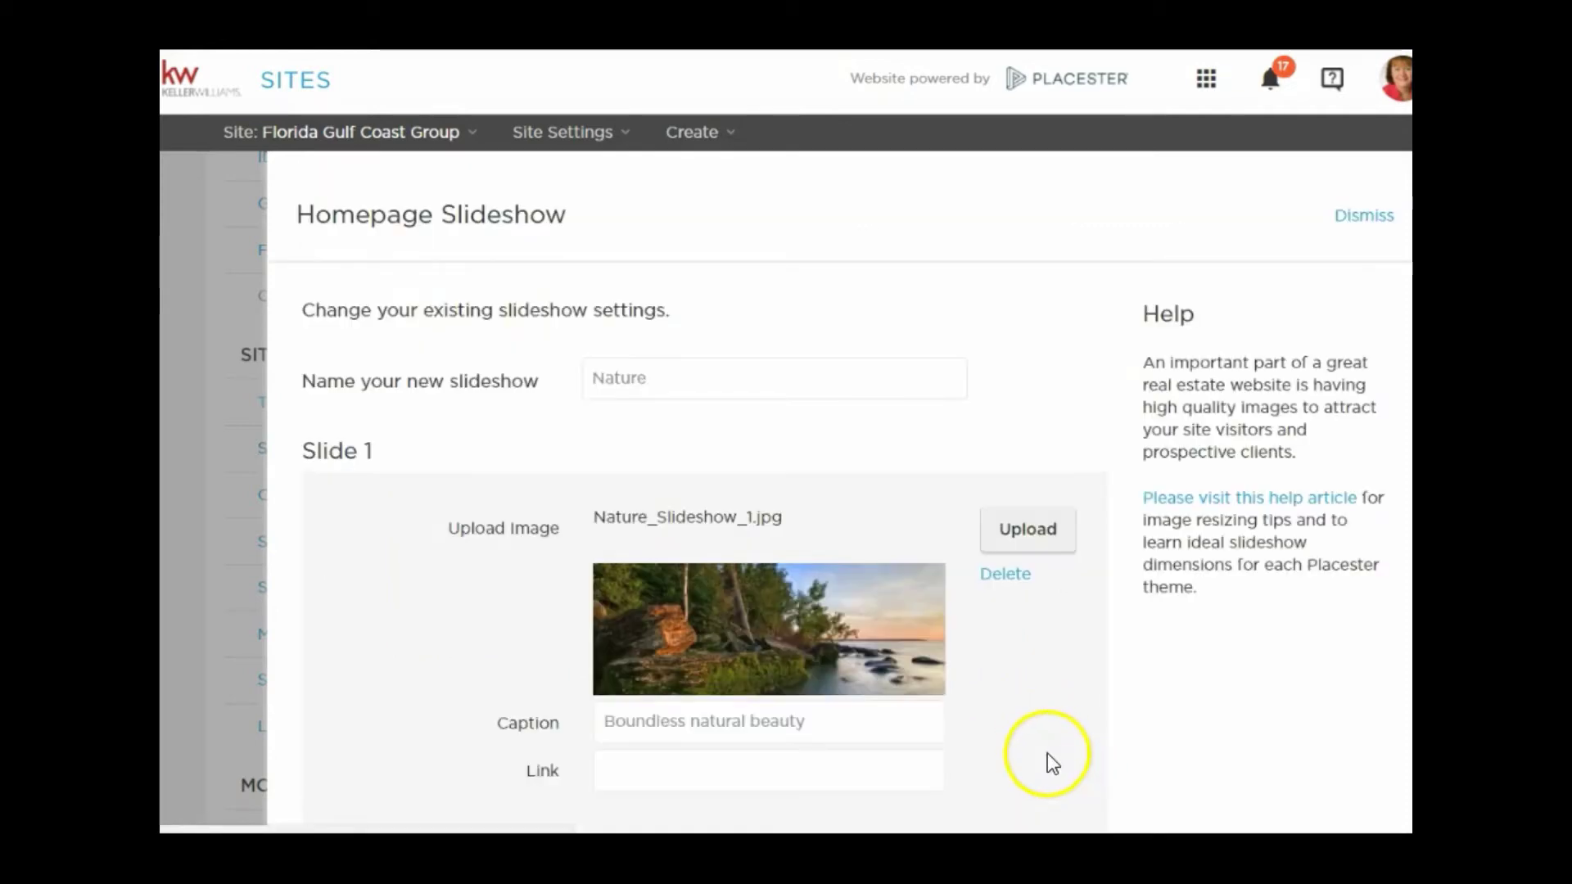
scroll(863, 389, "down", 12)
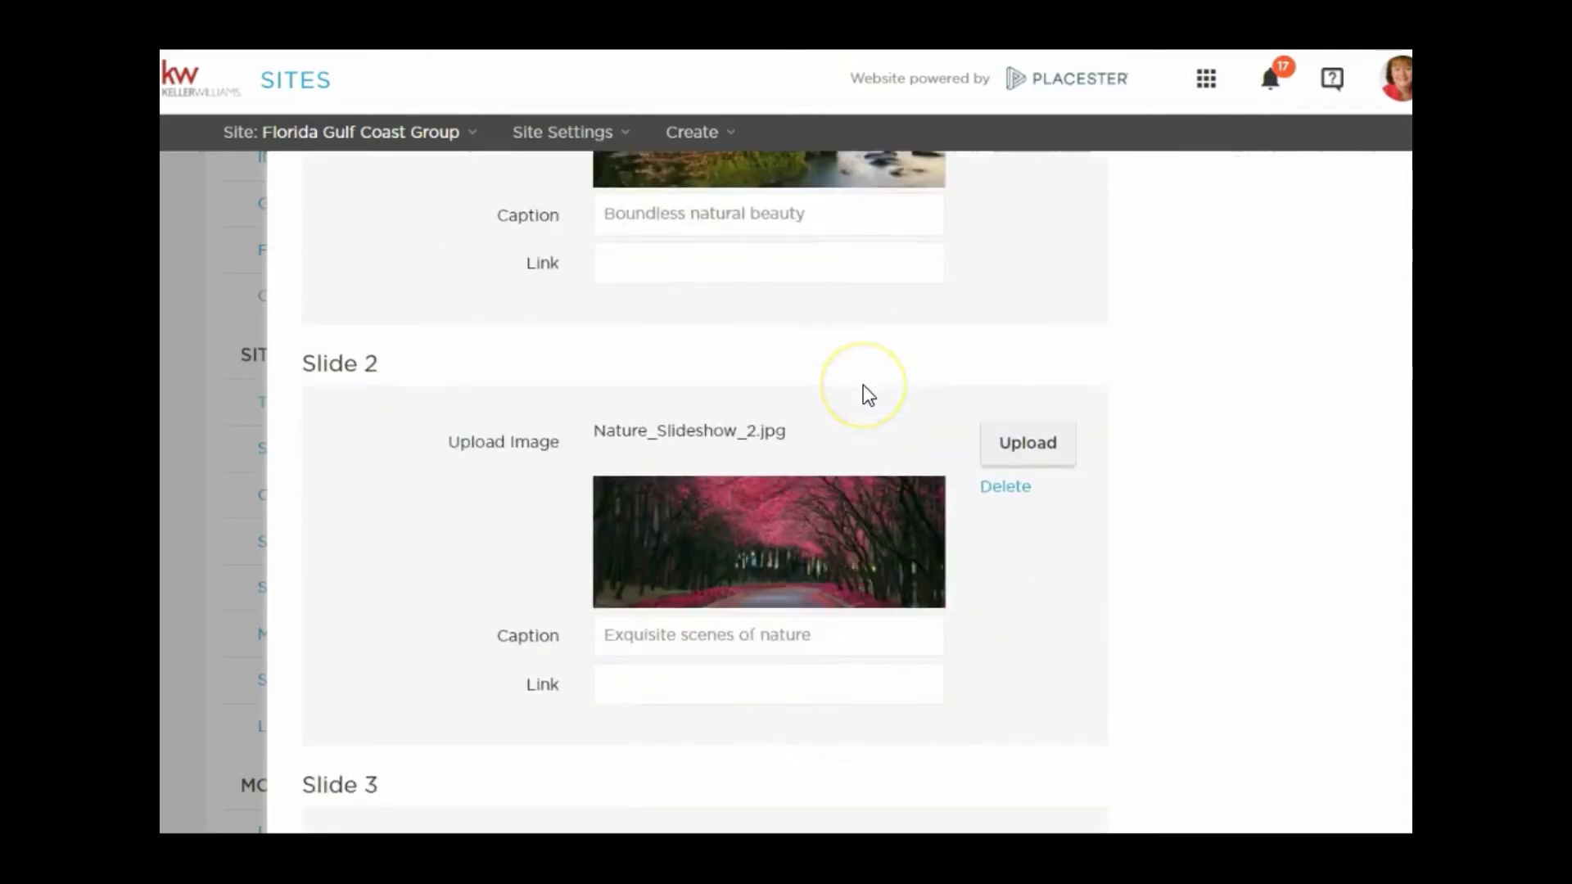
scroll(862, 386, "down", 20)
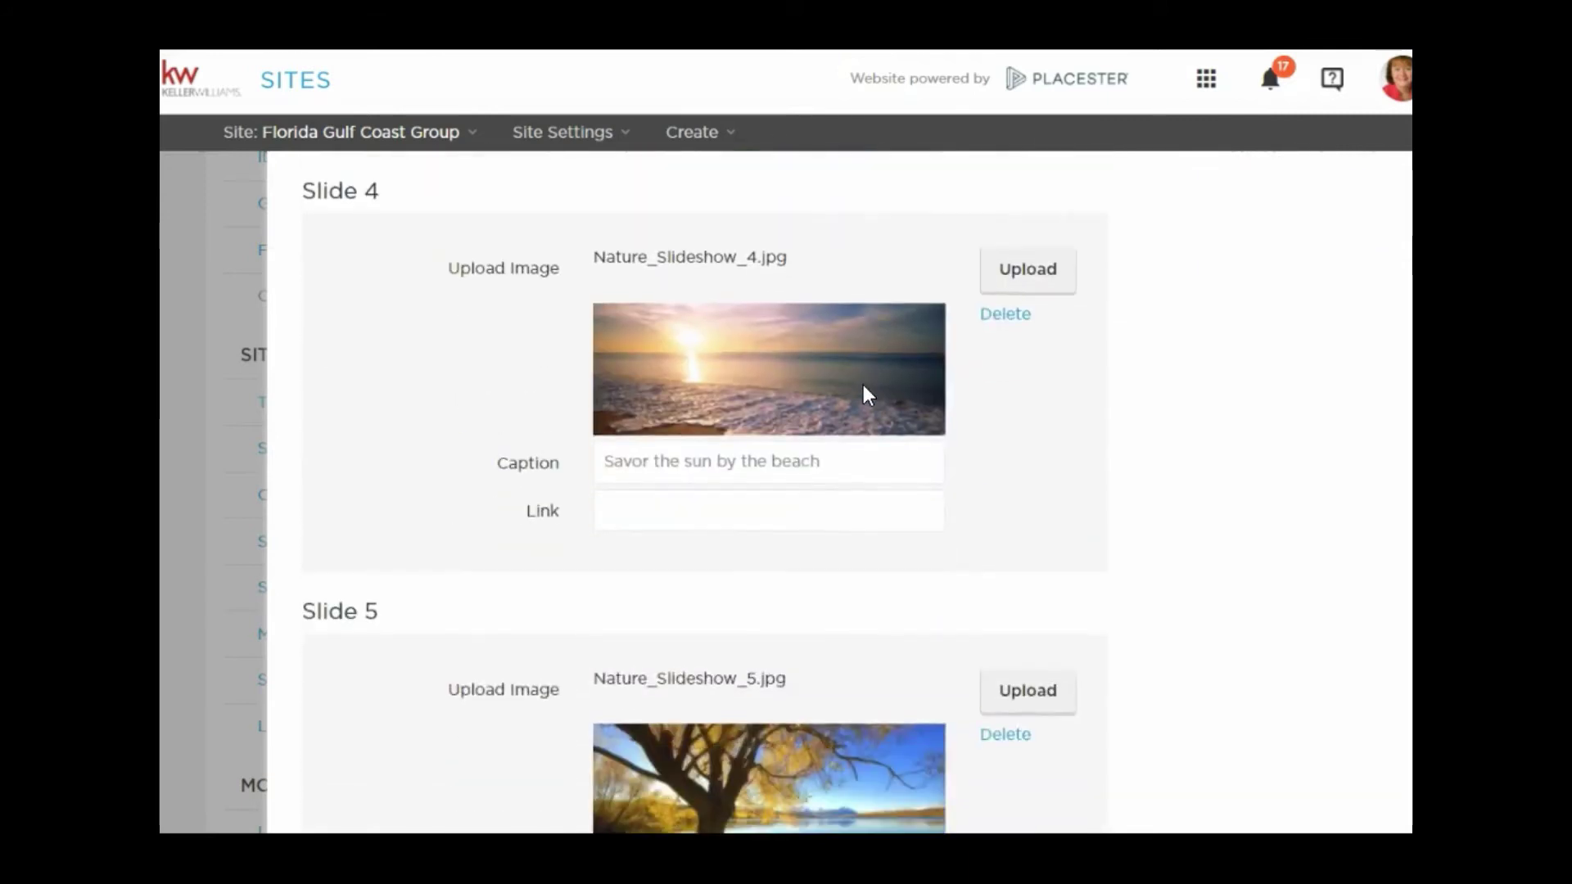
scroll(863, 385, "down", 7)
scroll(863, 385, "up", 7)
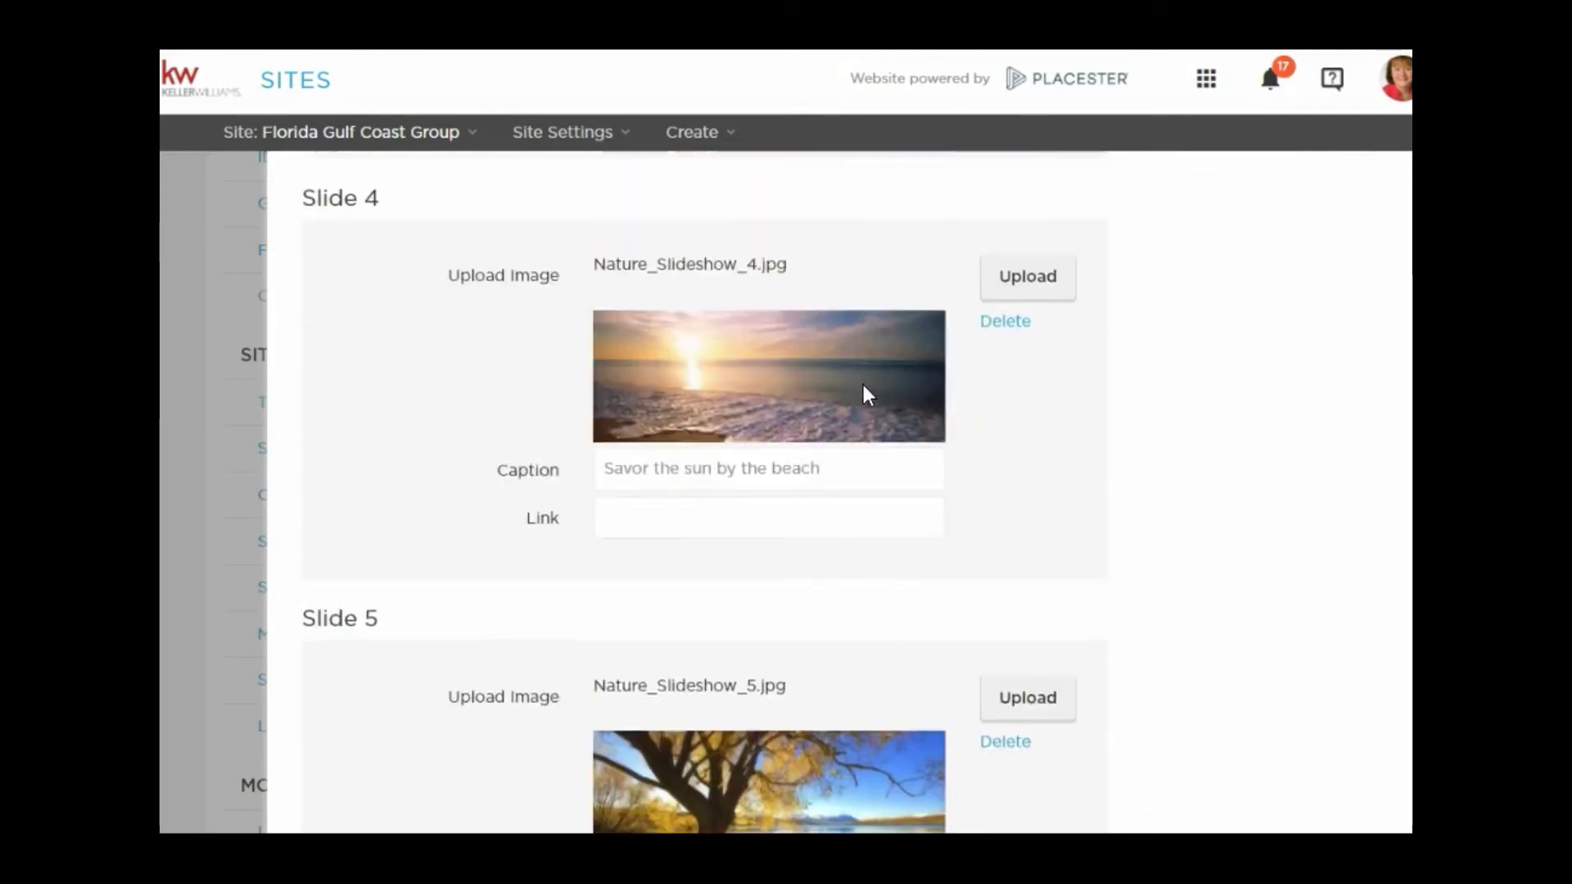
scroll(863, 384, "up", 10)
scroll(863, 385, "down", 15)
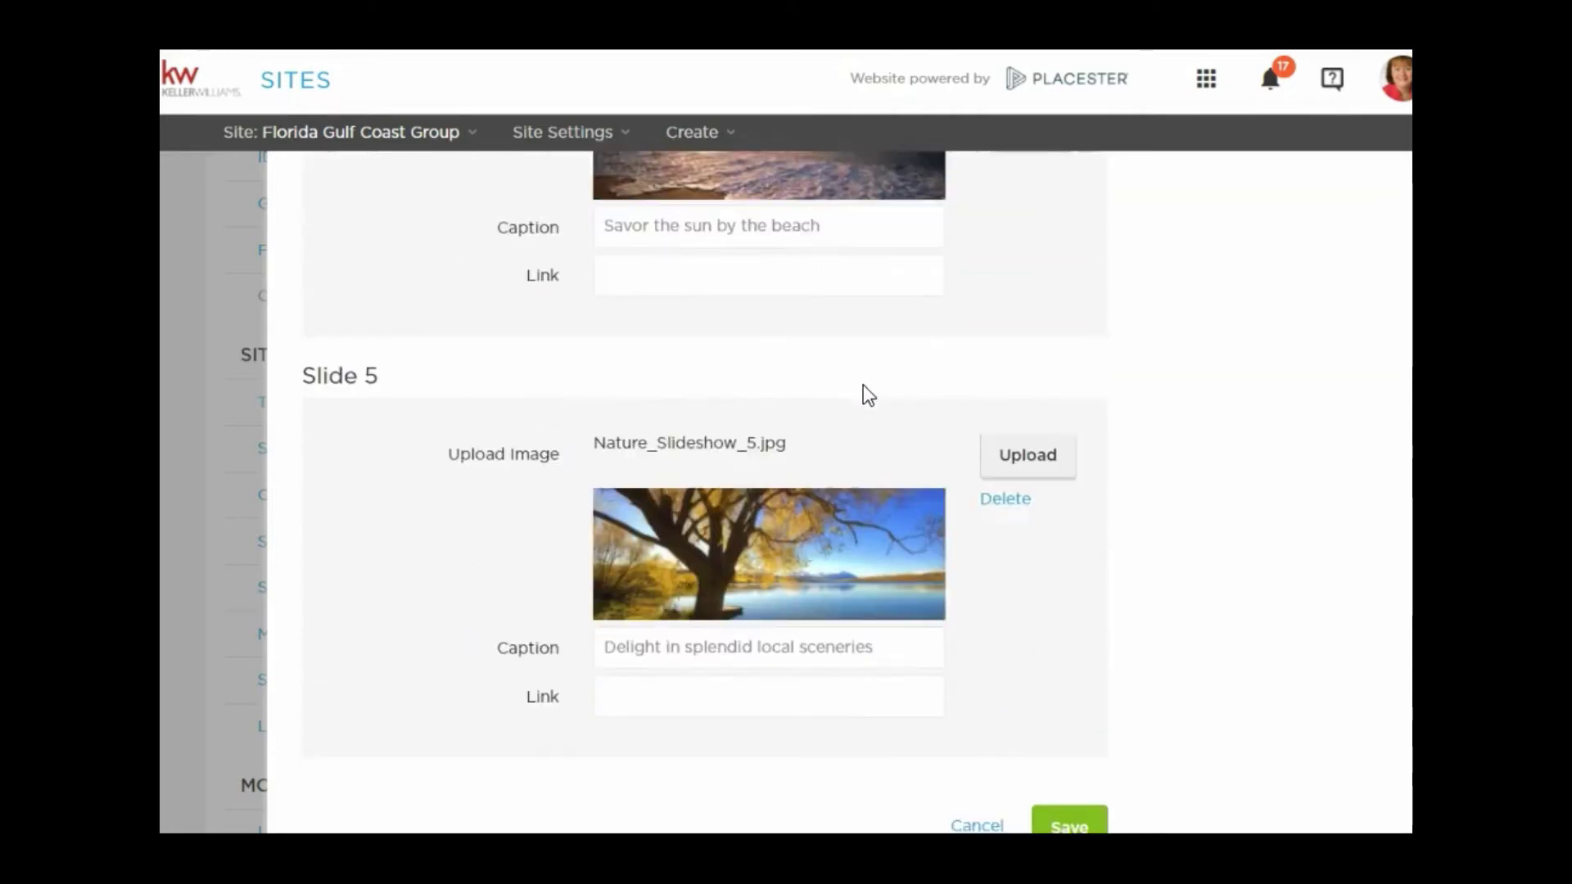
scroll(863, 385, "down", 1)
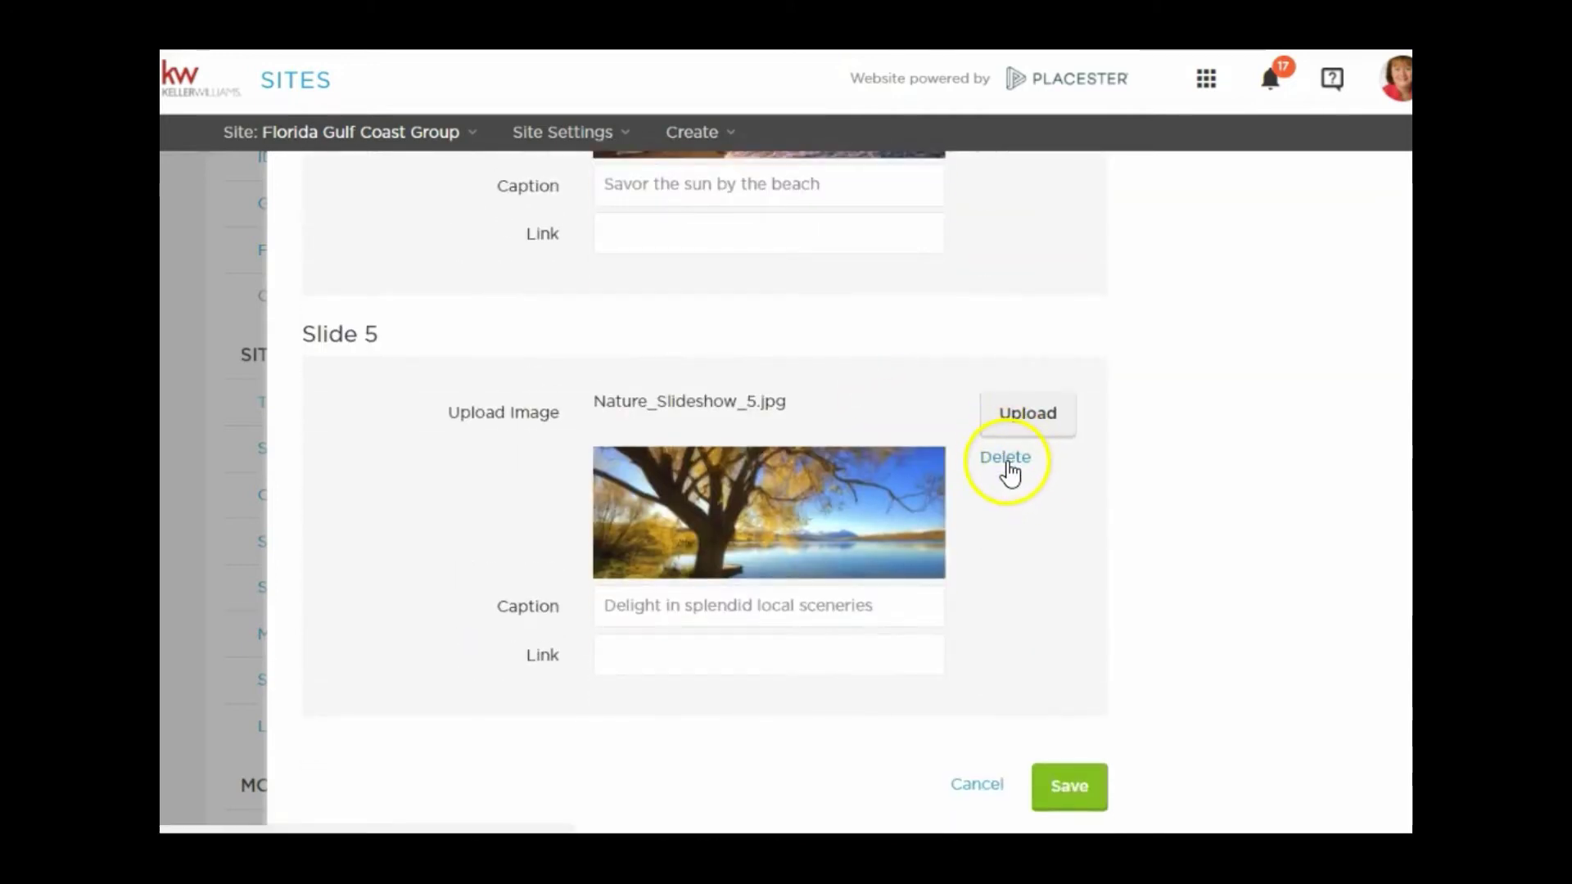
scroll(927, 442, "up", 1)
scroll(927, 439, "up", 12)
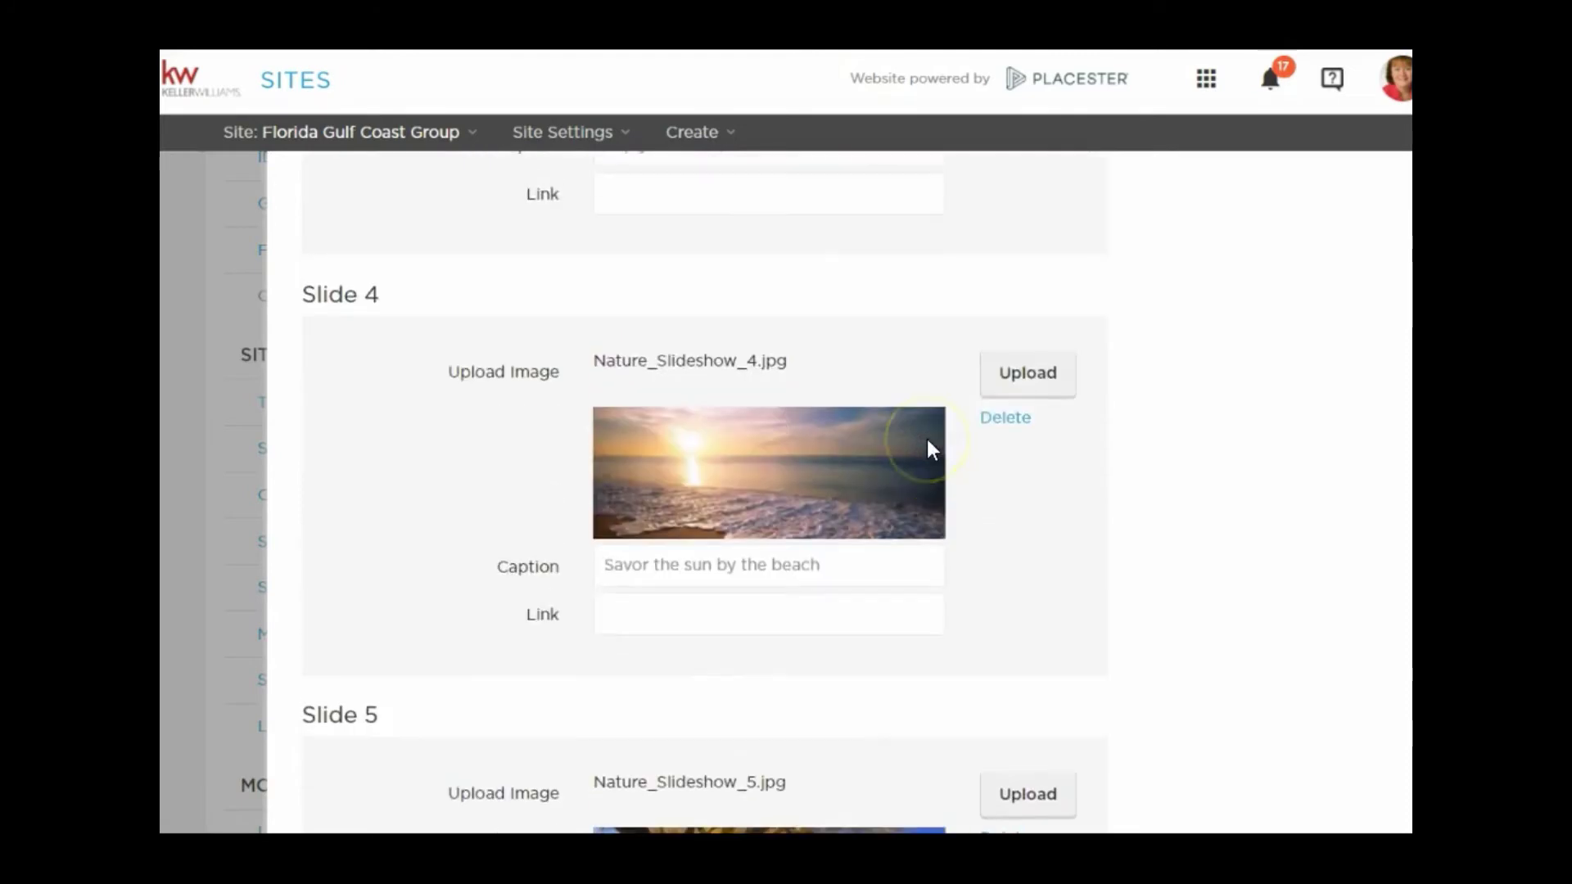
scroll(927, 439, "up", 9)
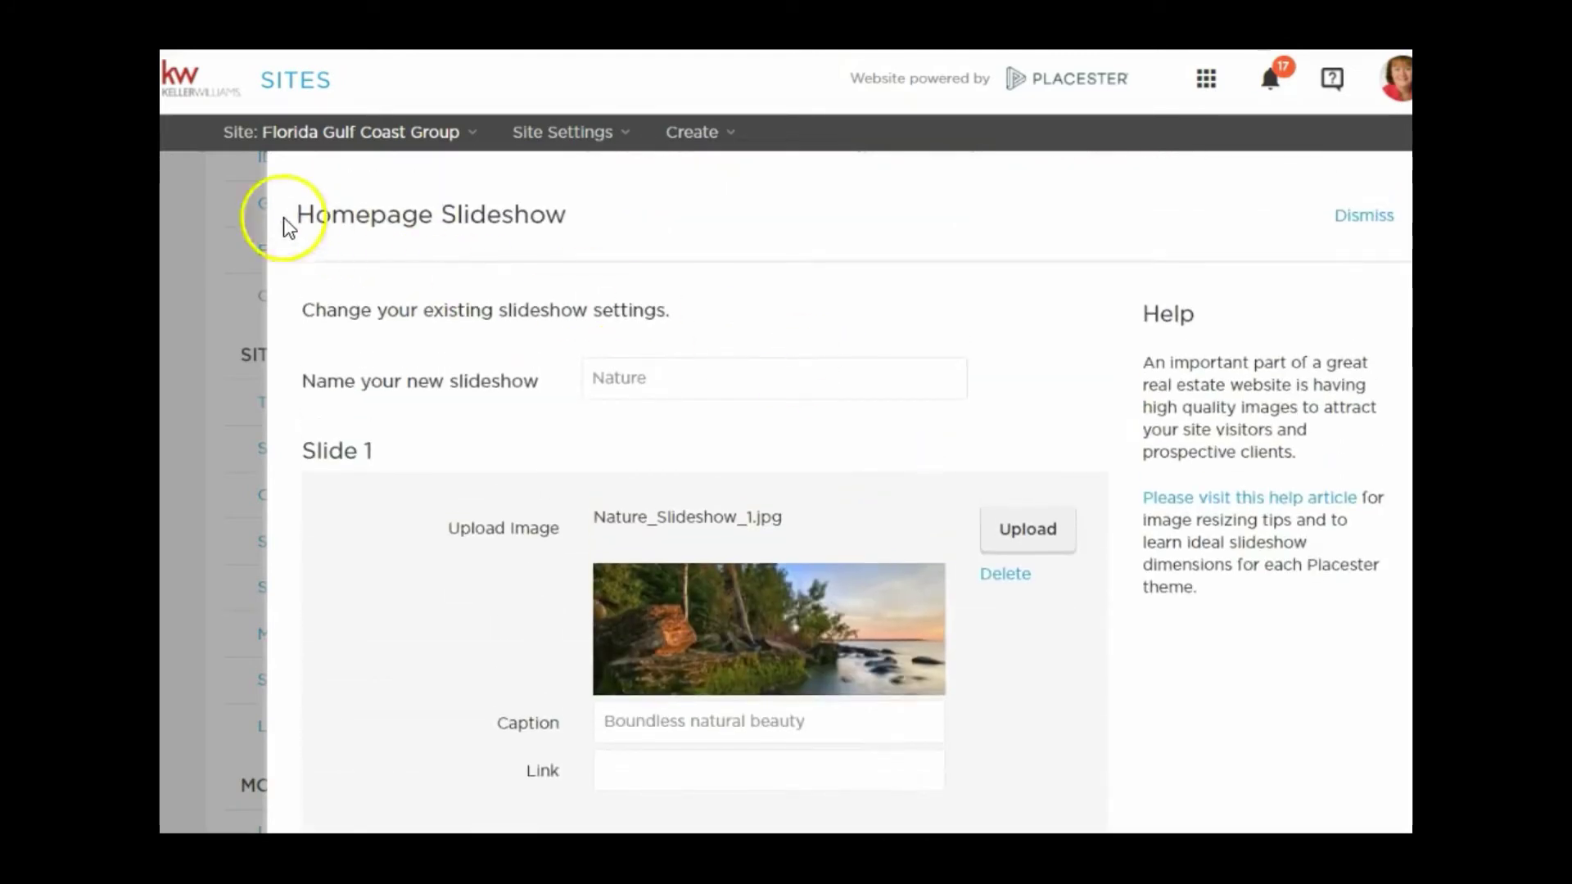
left_click(190, 306)
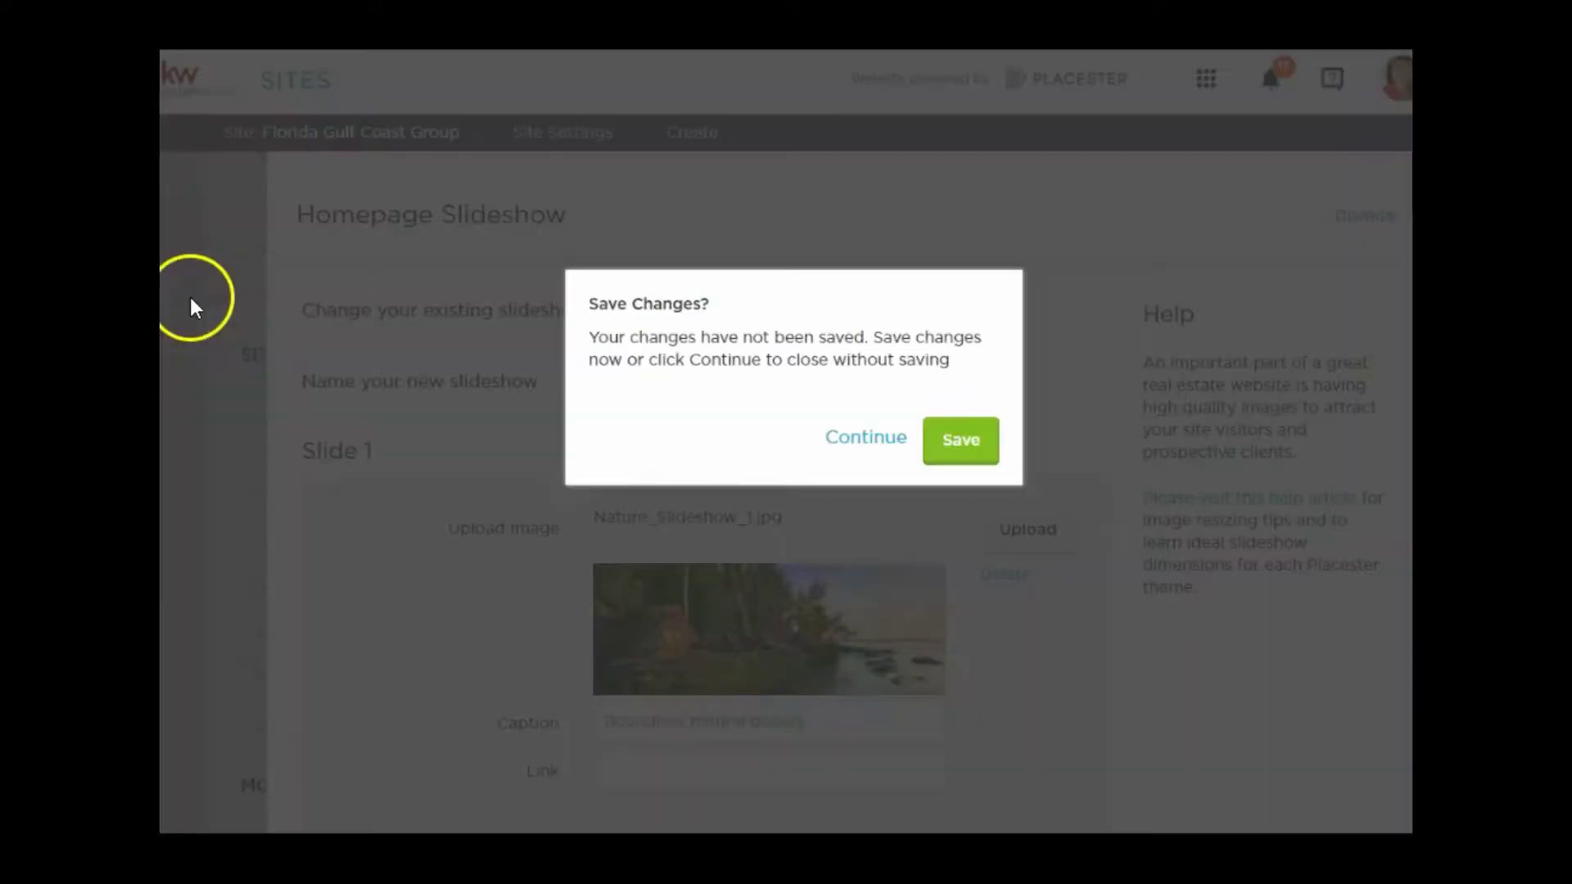
Step: Discard the Nature slideshow changes and reopen the homepage slideshow gallery
left_click(873, 439)
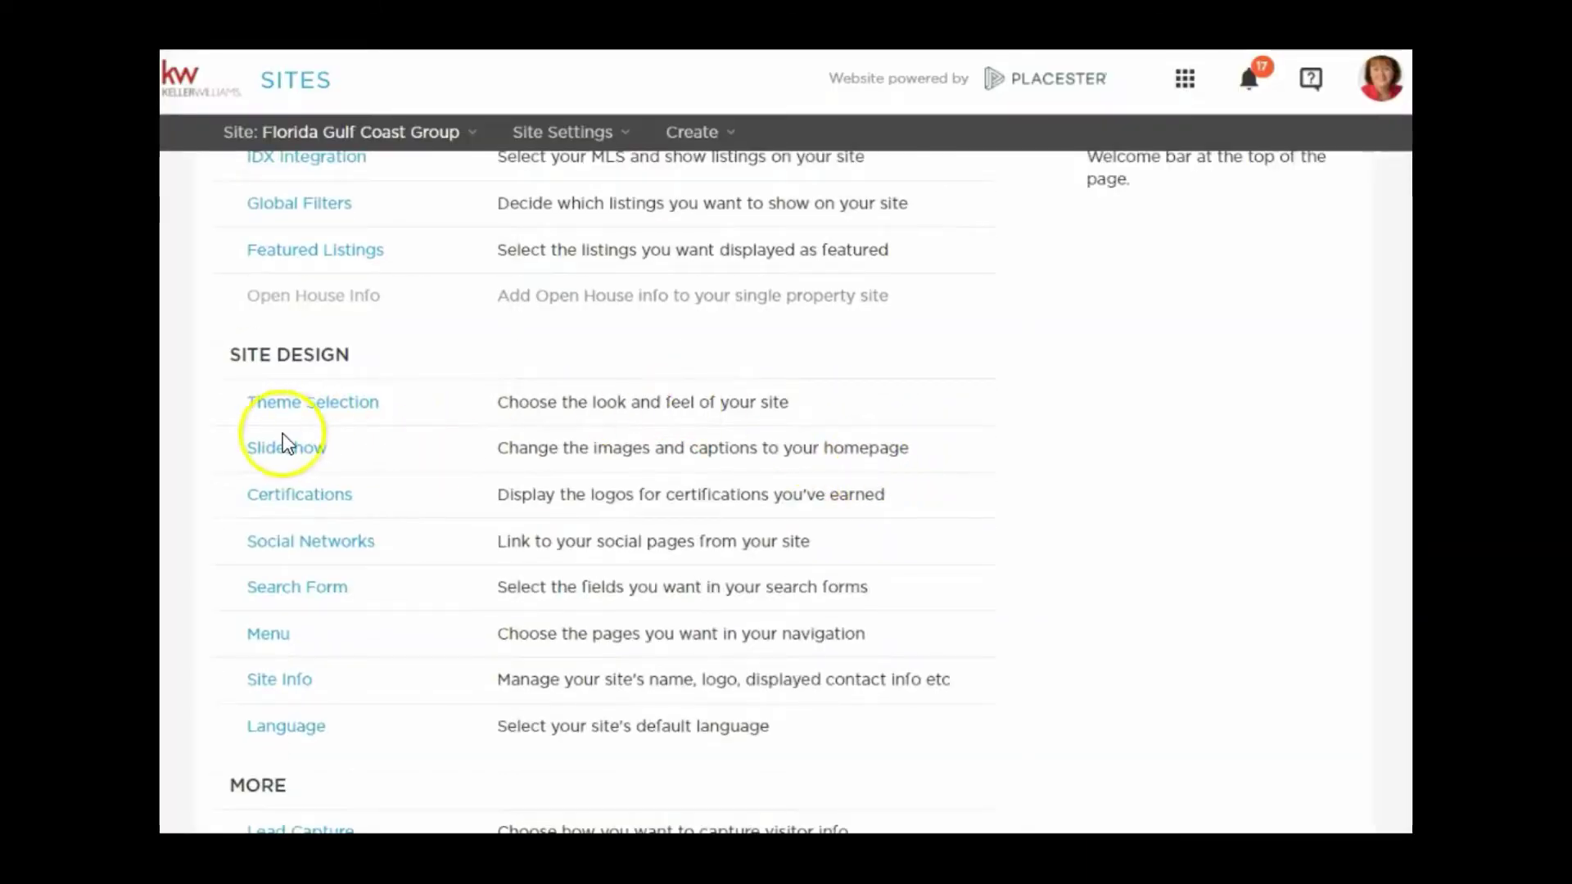
left_click(288, 463)
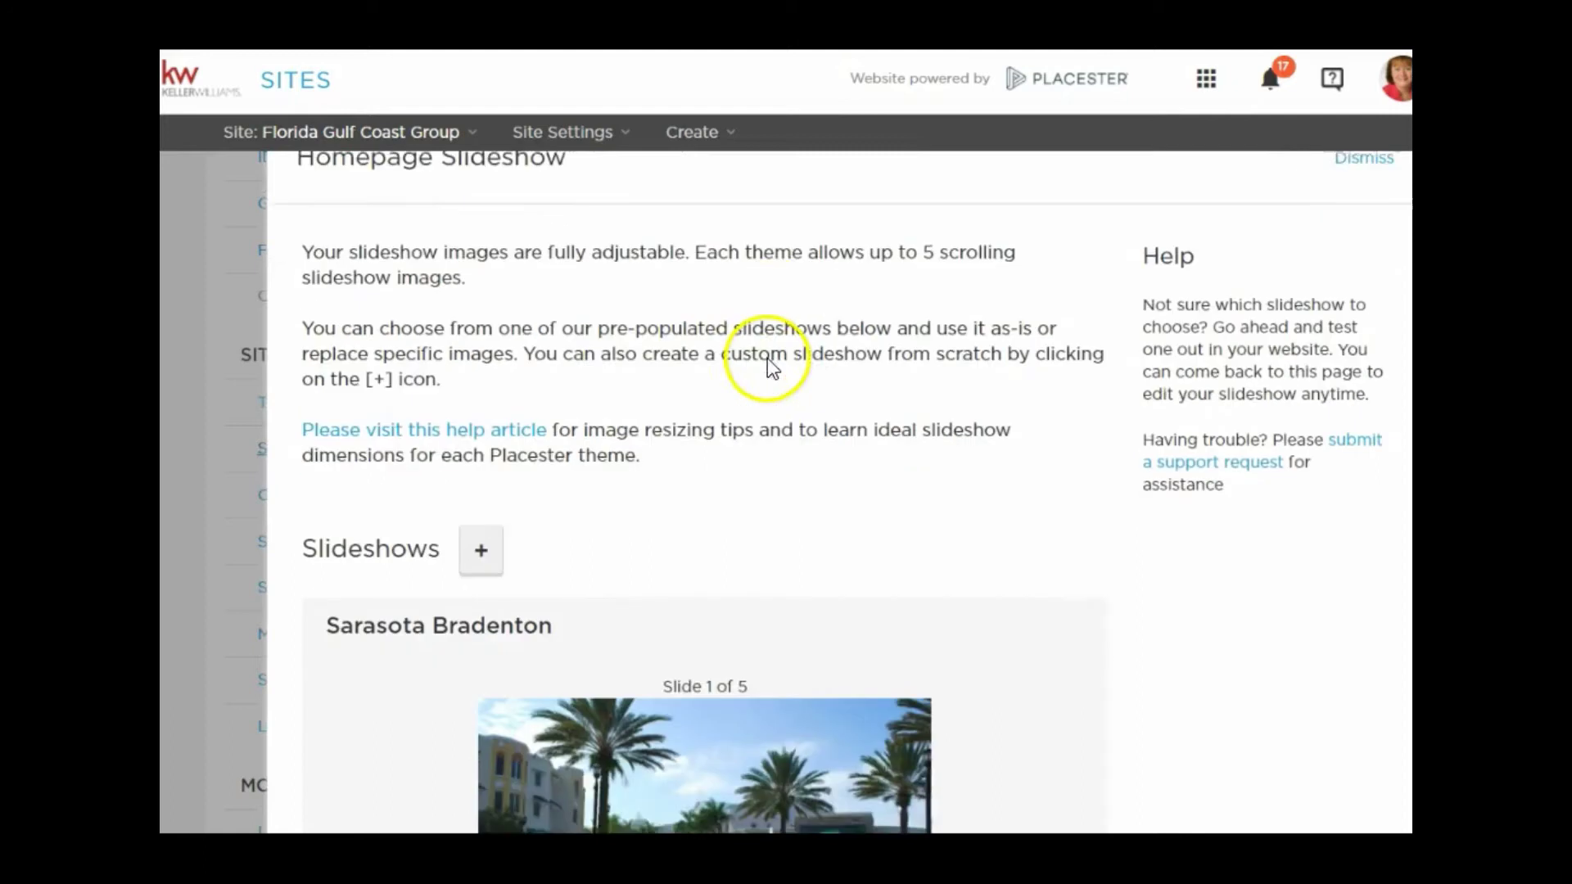
scroll(768, 357, "down", 1)
scroll(846, 405, "down", 3)
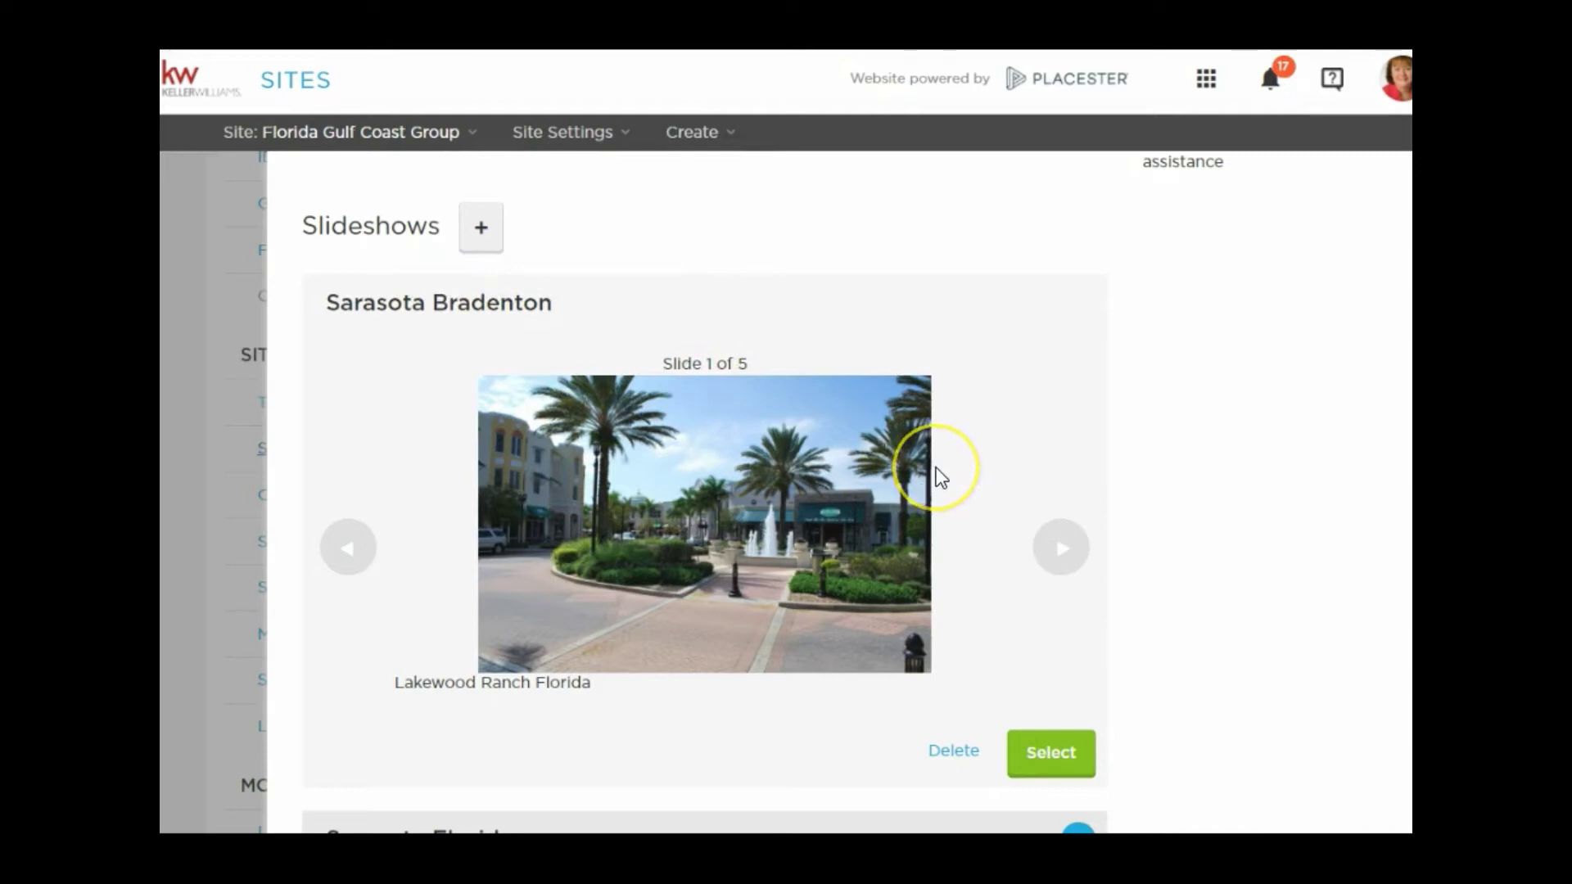
Step: Browse the gallery past Lakewood Ranch Florida and Resized Pictures to Sarasota Florida
scroll(942, 477, "down", 2)
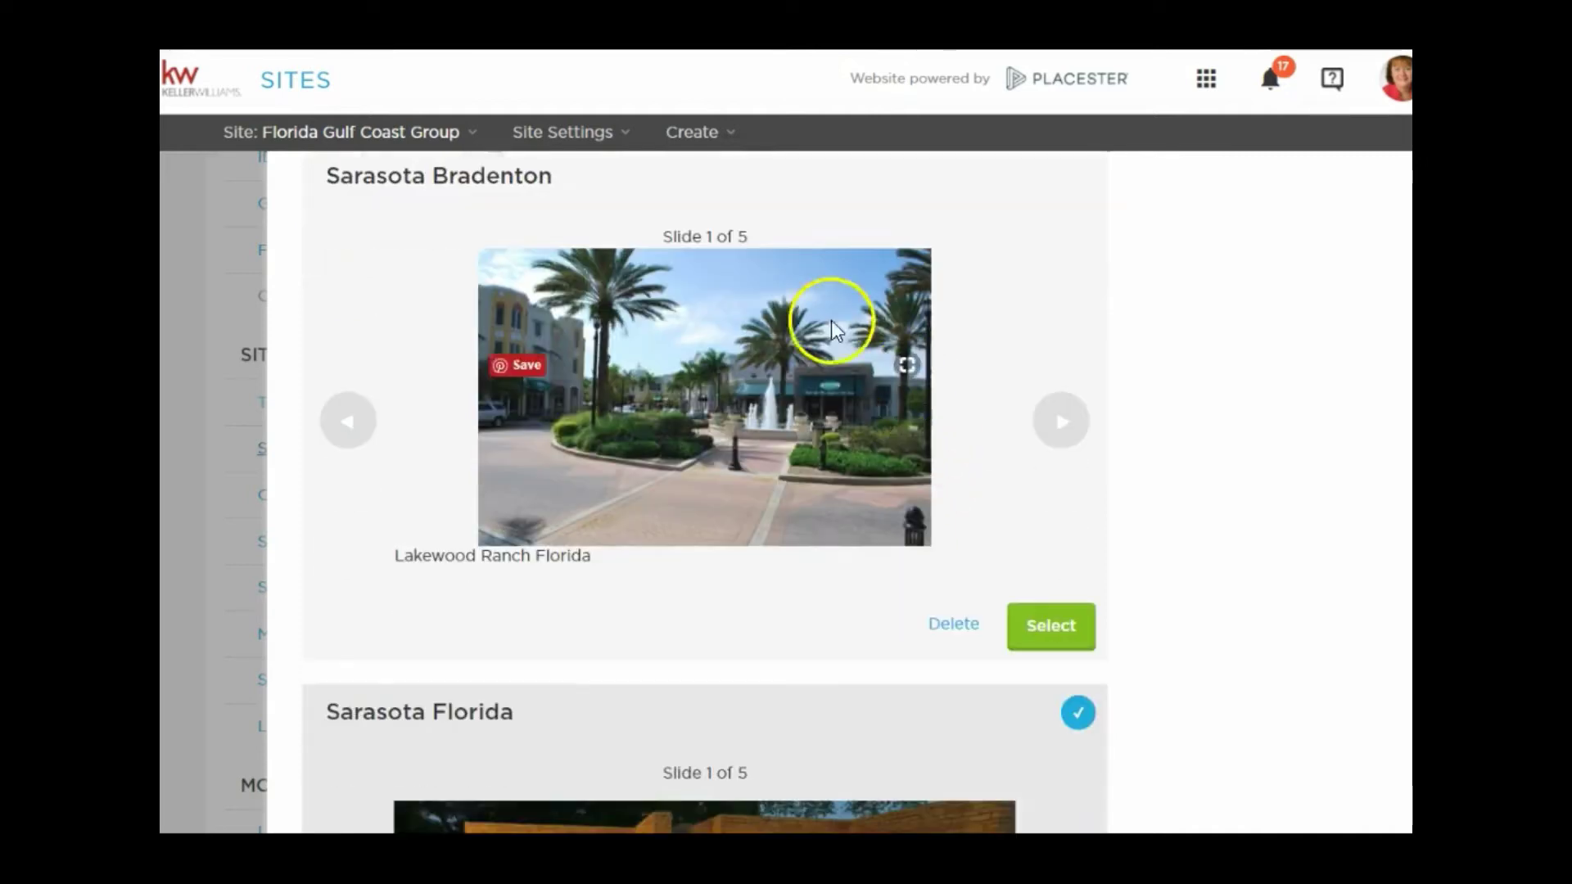
scroll(1009, 346, "down", 4)
scroll(1009, 345, "down", 3)
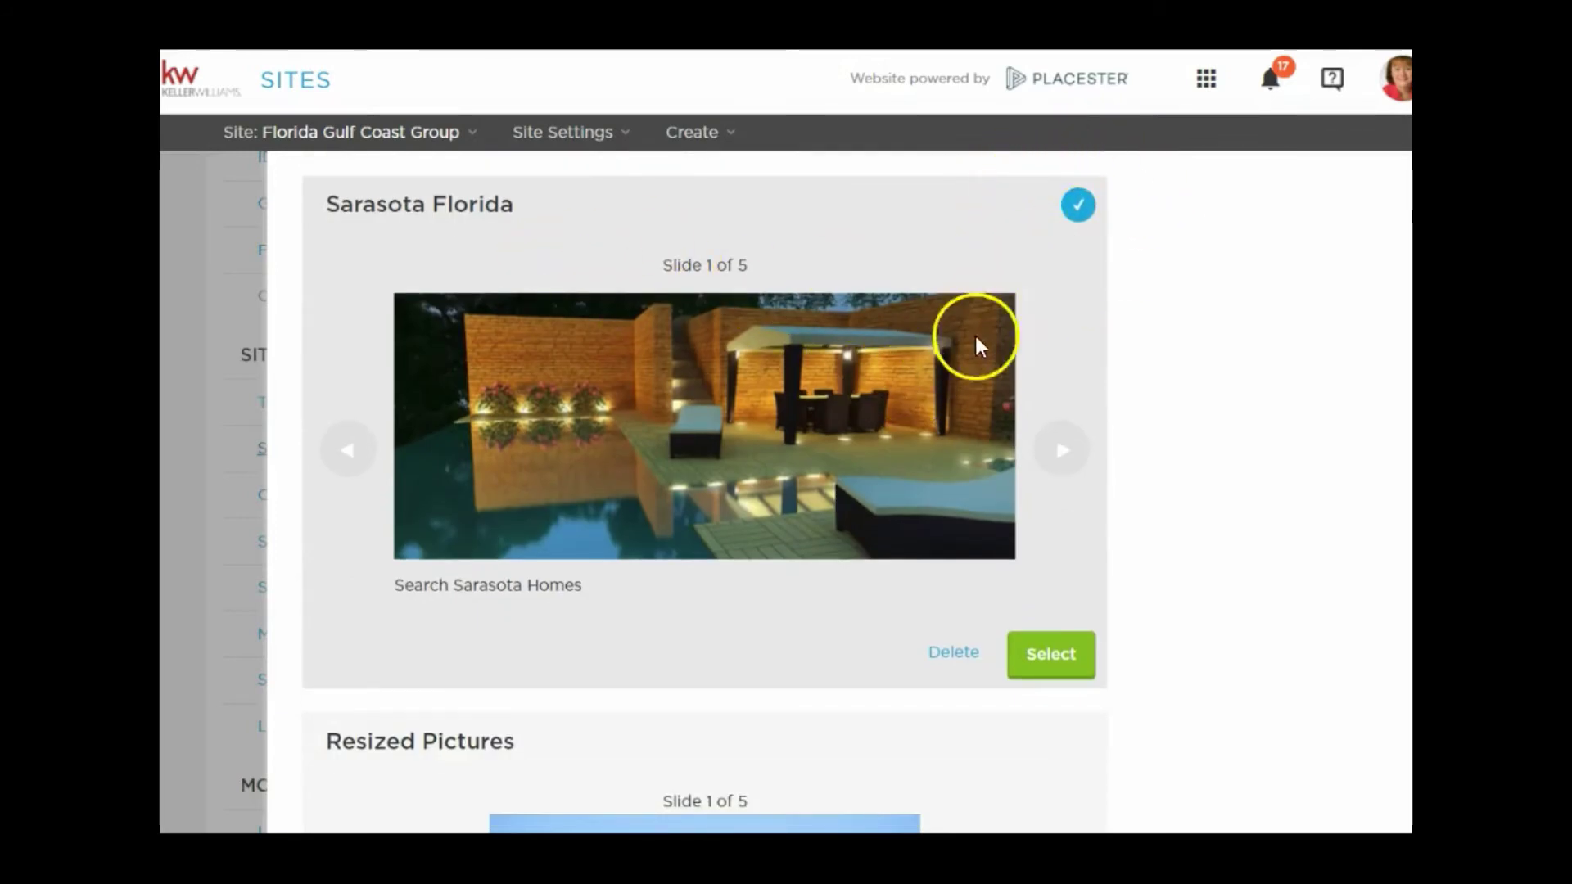
scroll(1034, 321, "up", 3)
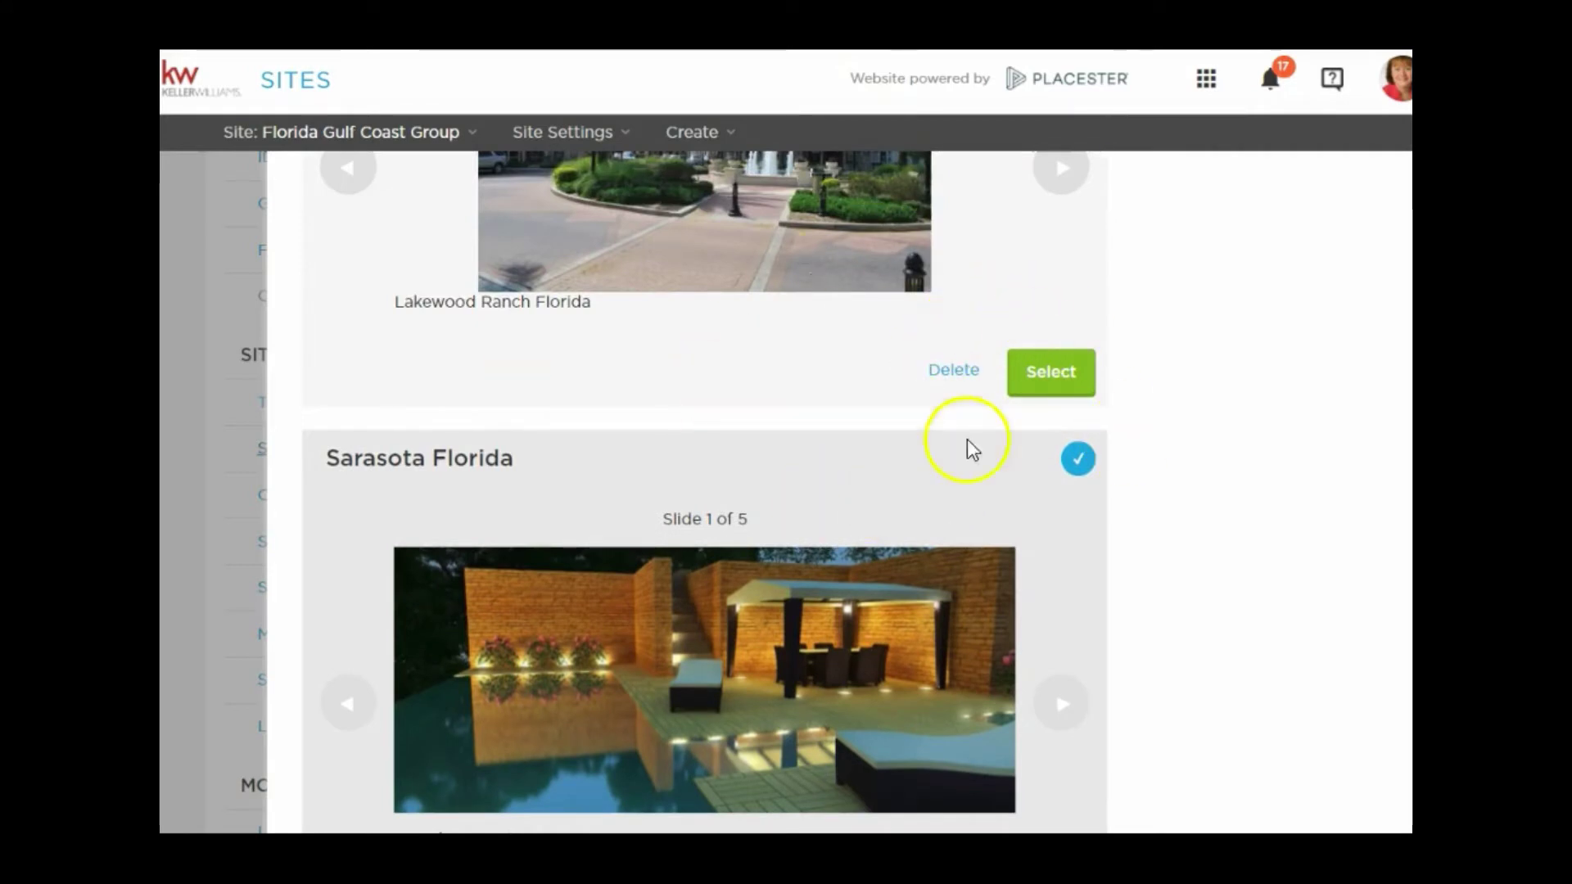
scroll(1242, 384, "down", 7)
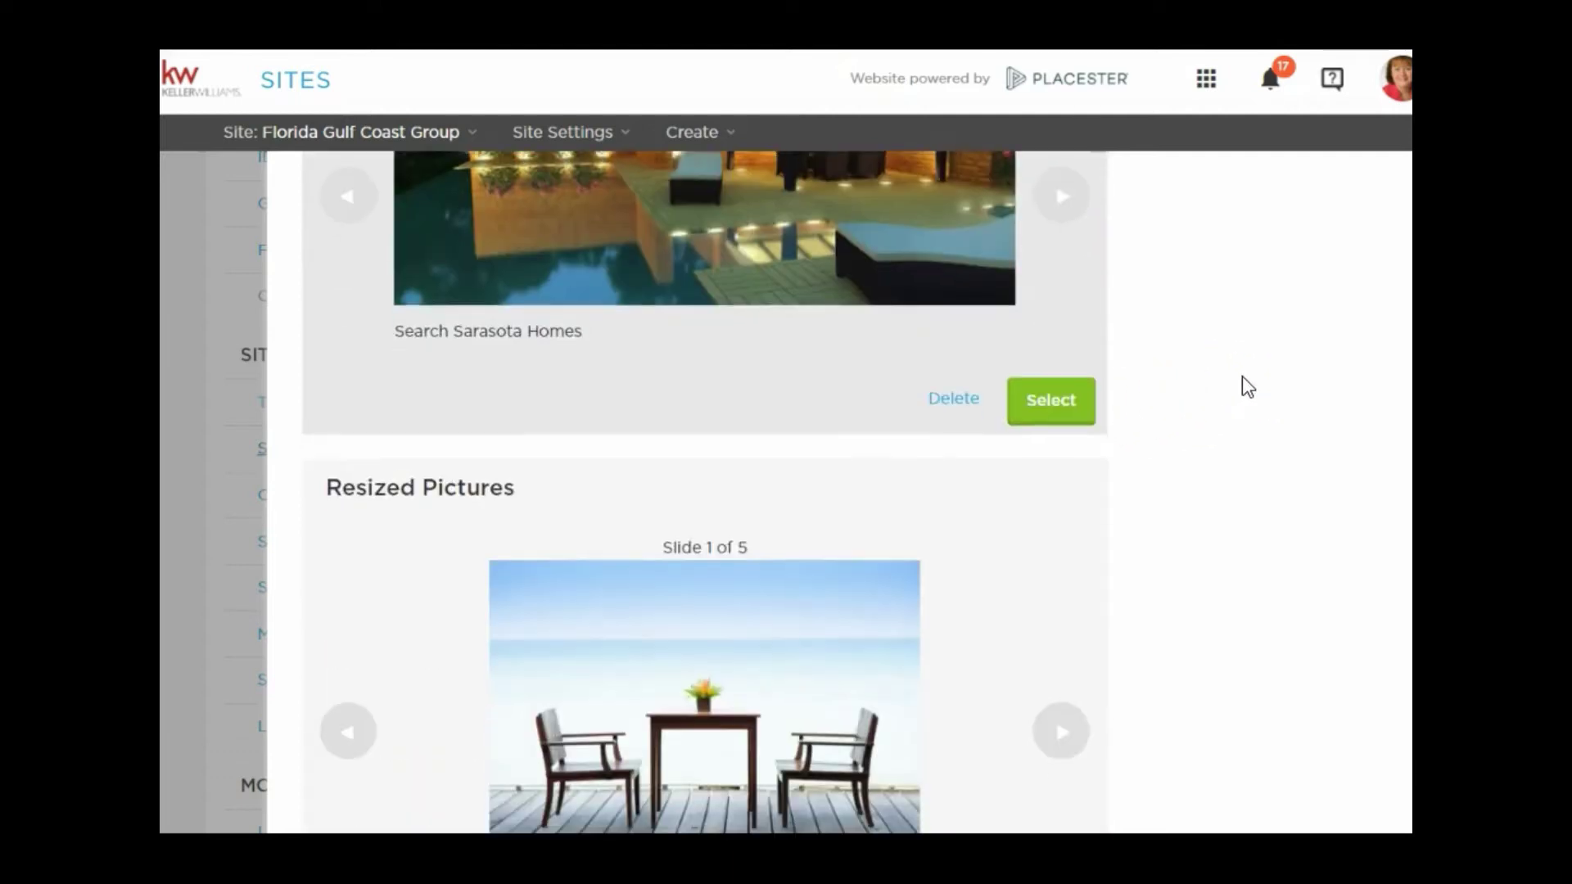
scroll(1241, 375, "up", 7)
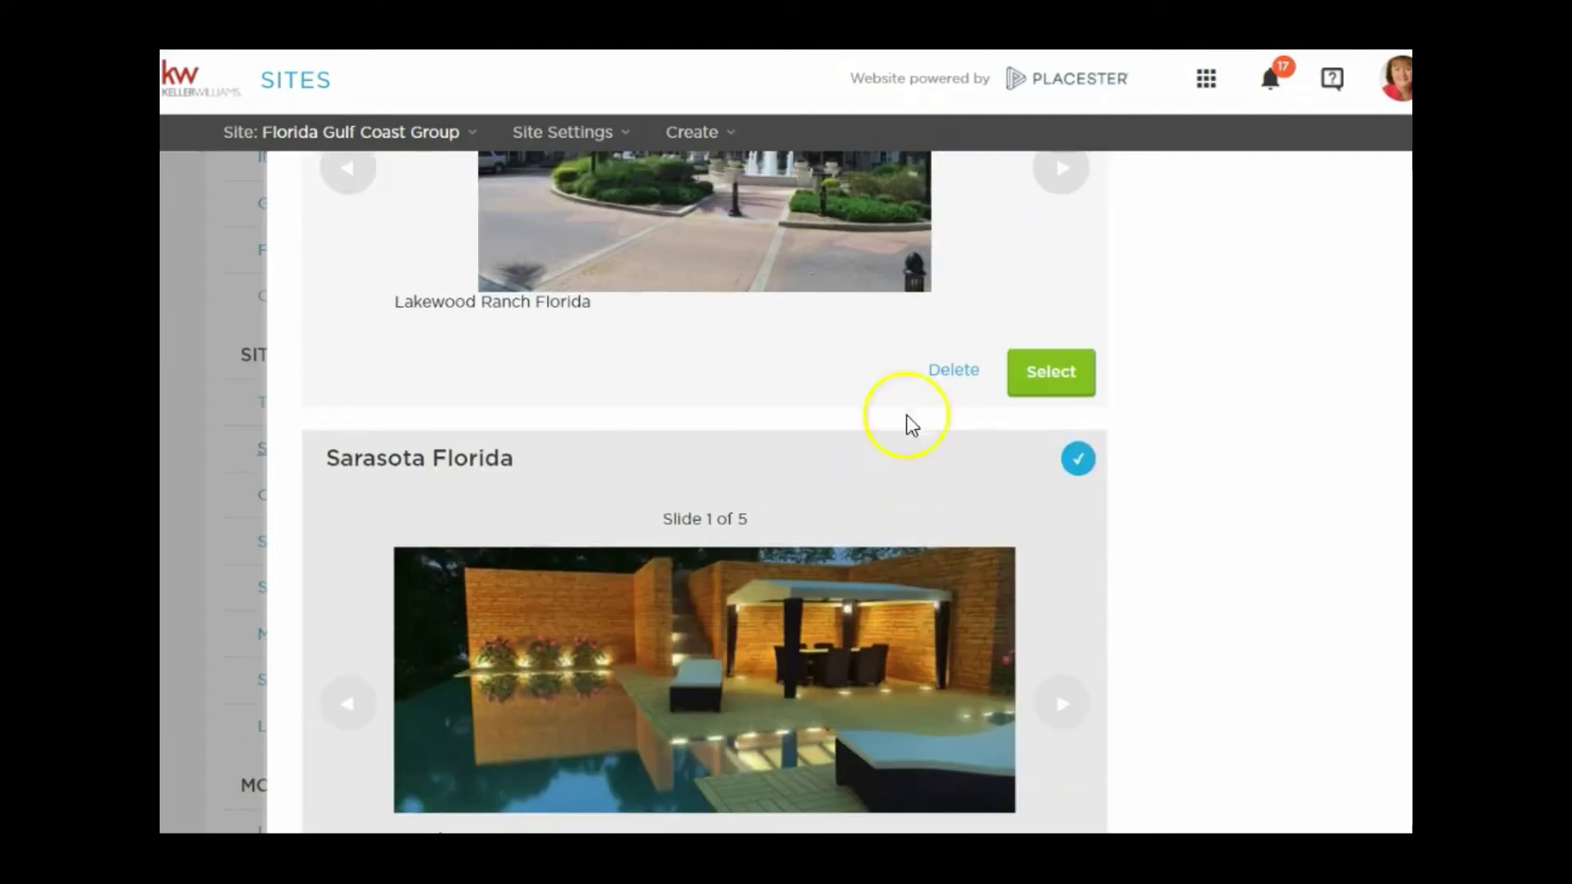
scroll(838, 474, "down", 3)
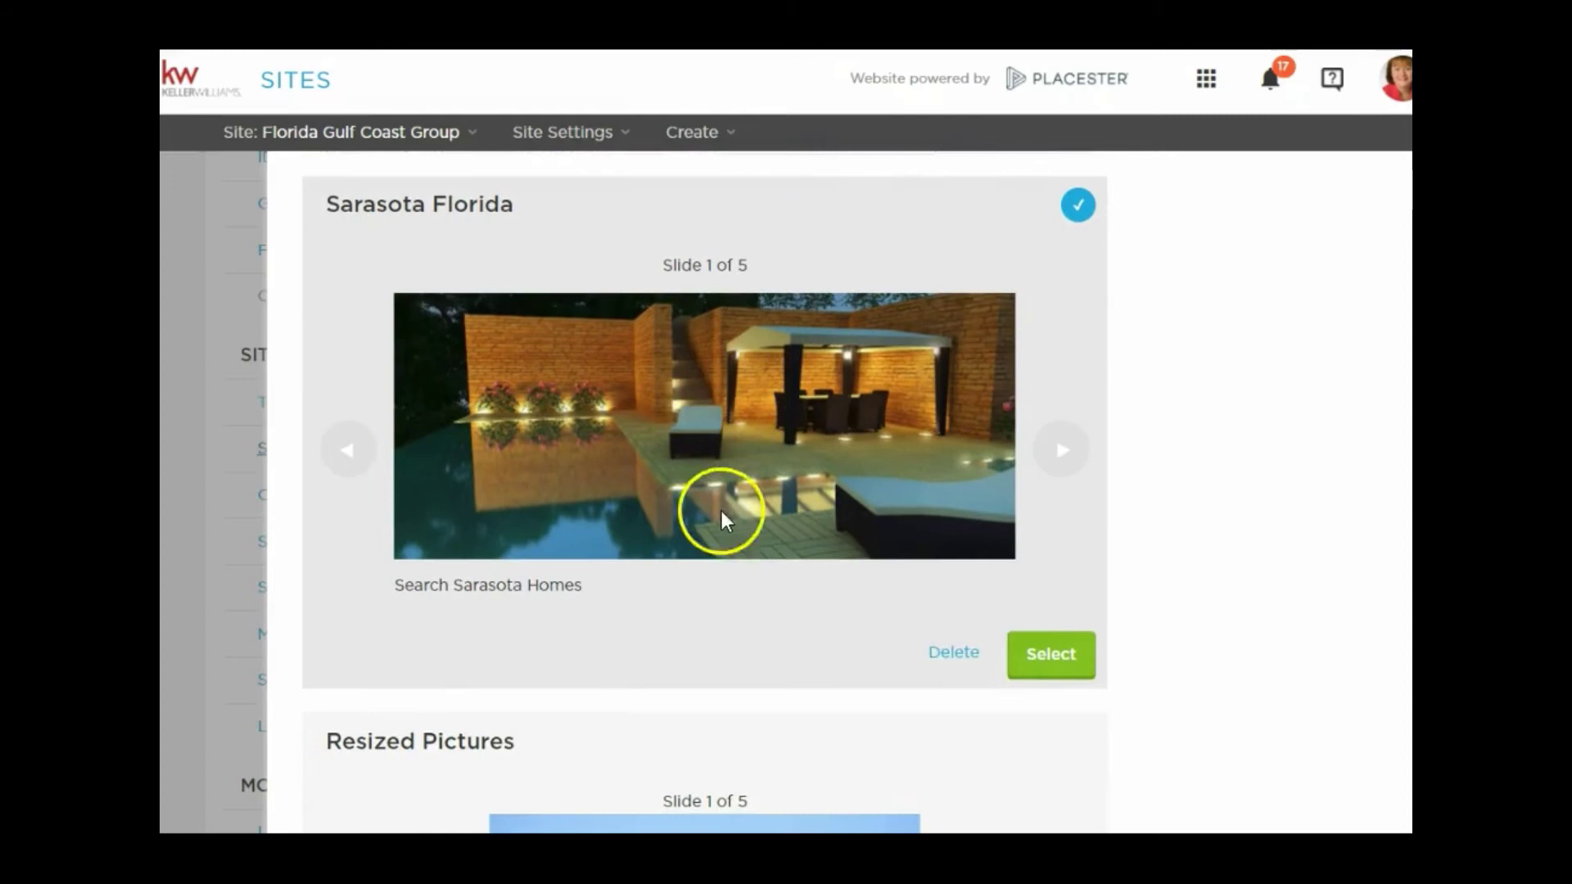
Step: Open the Sarasota Florida slideshow and review the images, captions and links of Slides 1–3
left_click(1052, 656)
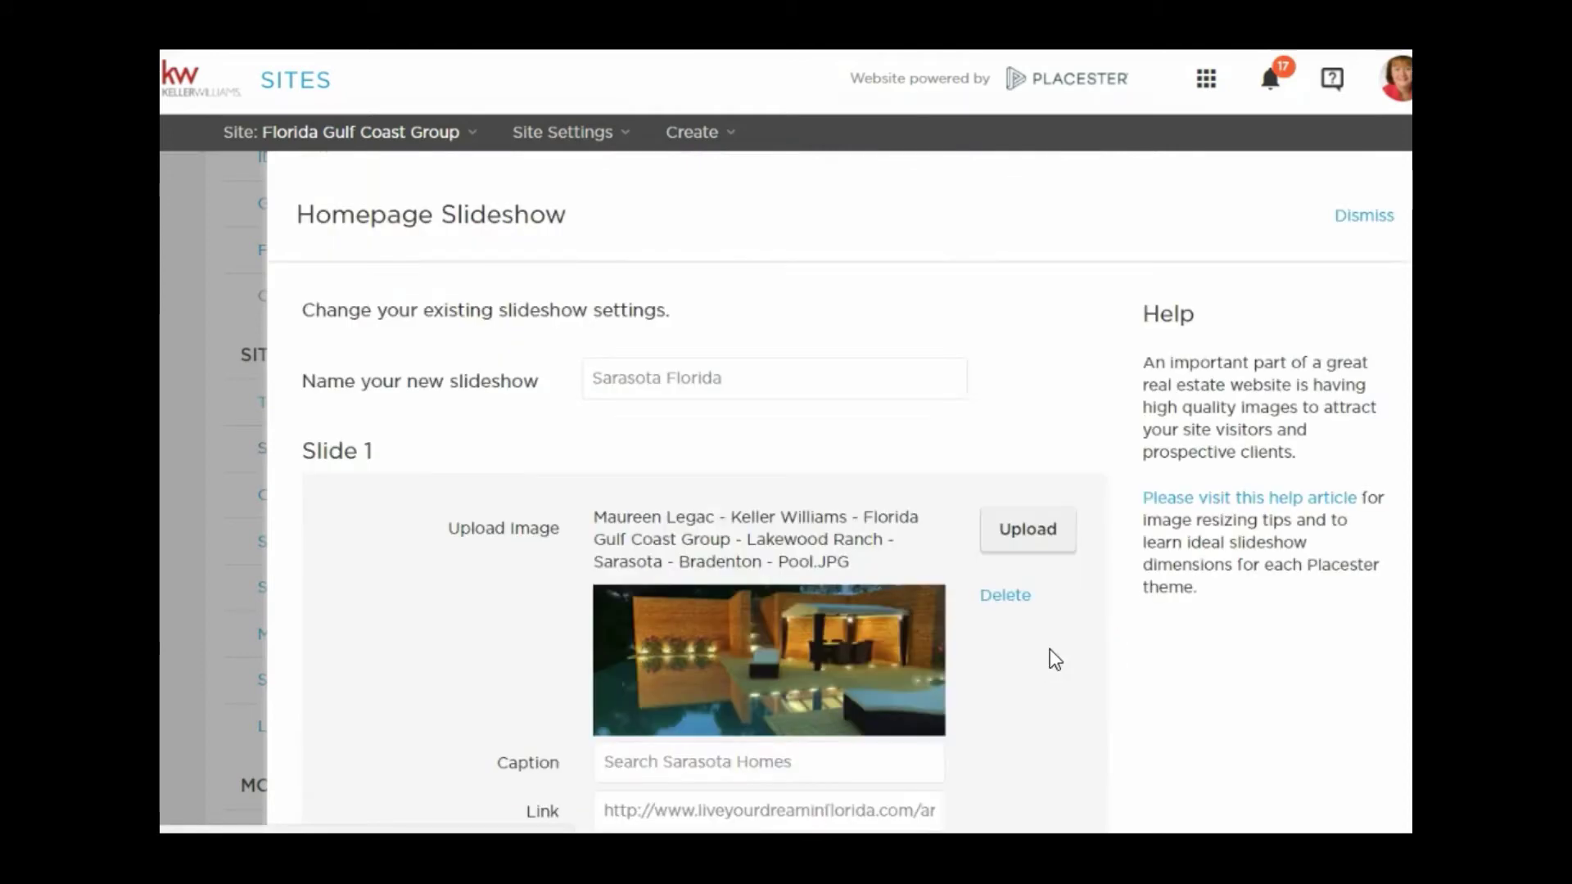
scroll(1098, 370, "down", 2)
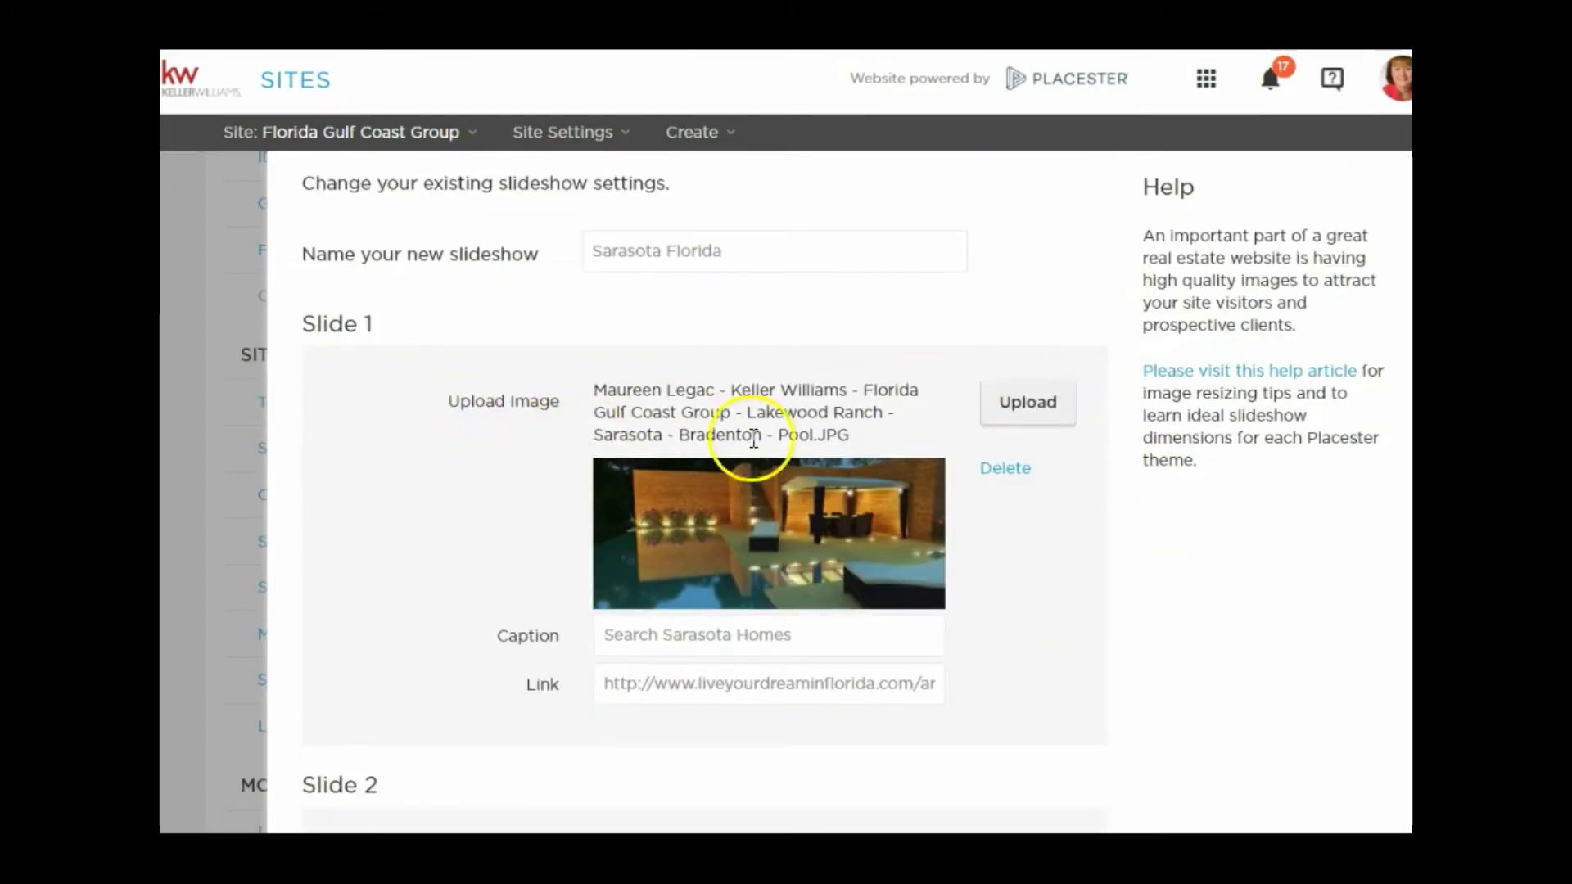
scroll(884, 454, "down", 3)
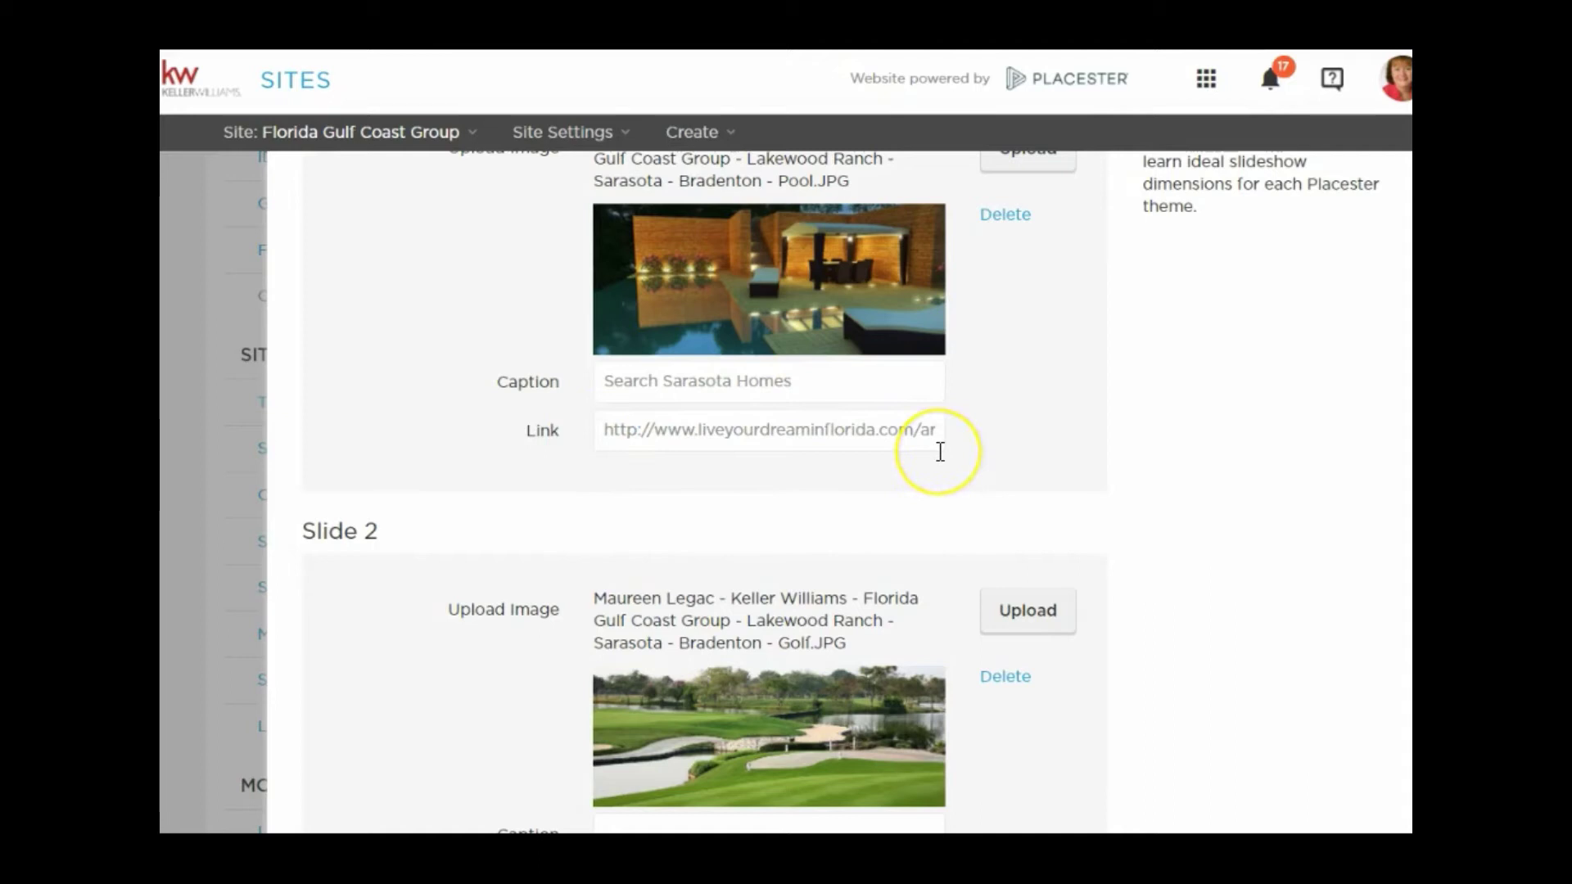
scroll(940, 452, "down", 2)
scroll(807, 597, "down", 2)
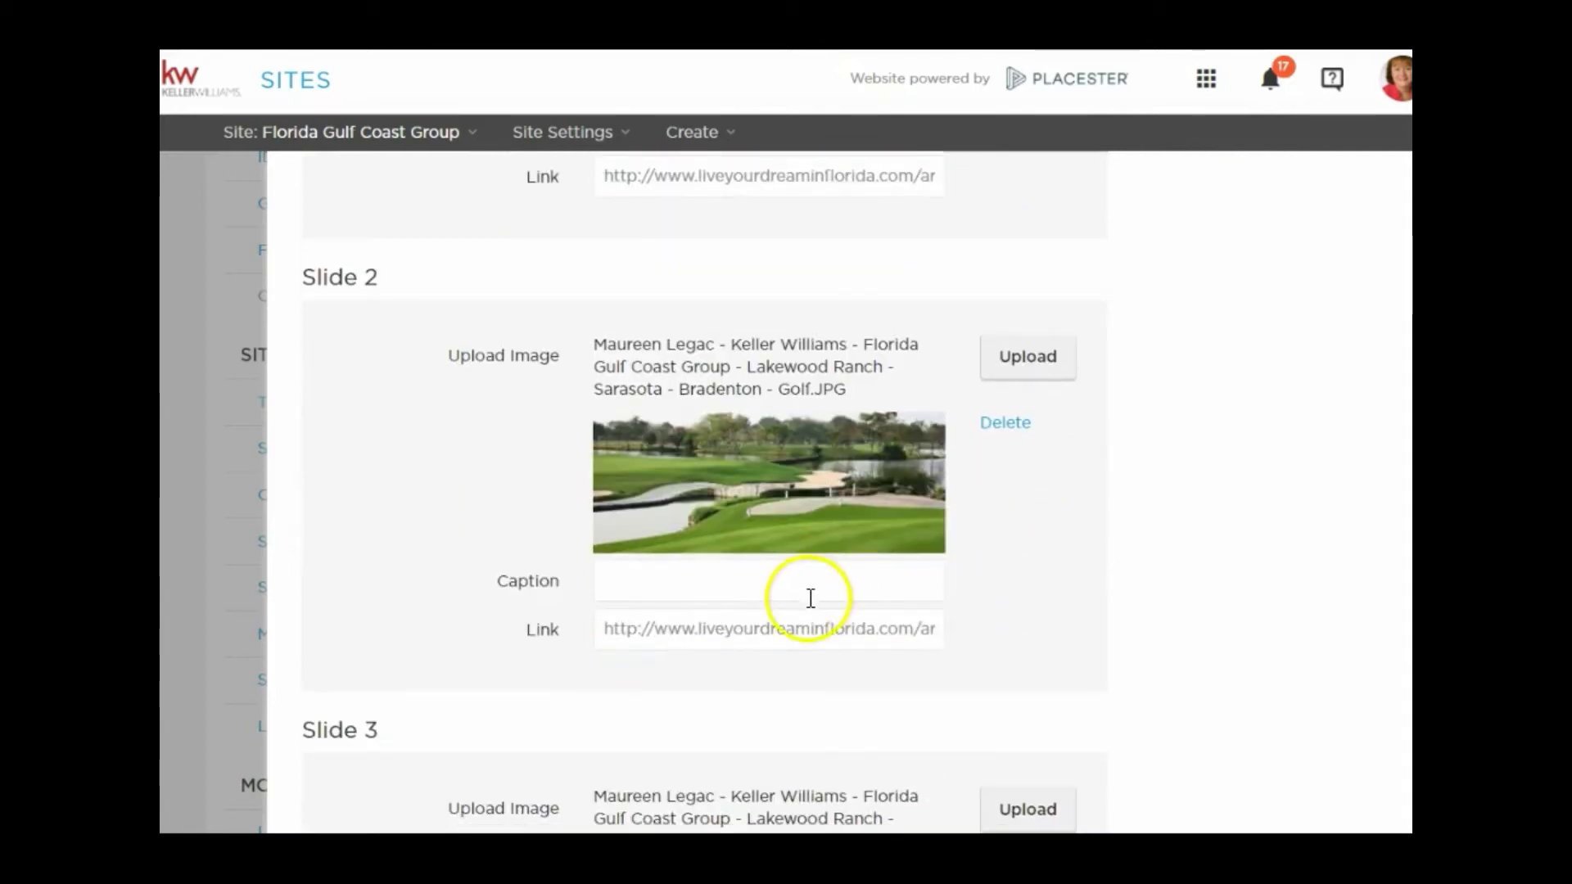
scroll(825, 491, "down", 4)
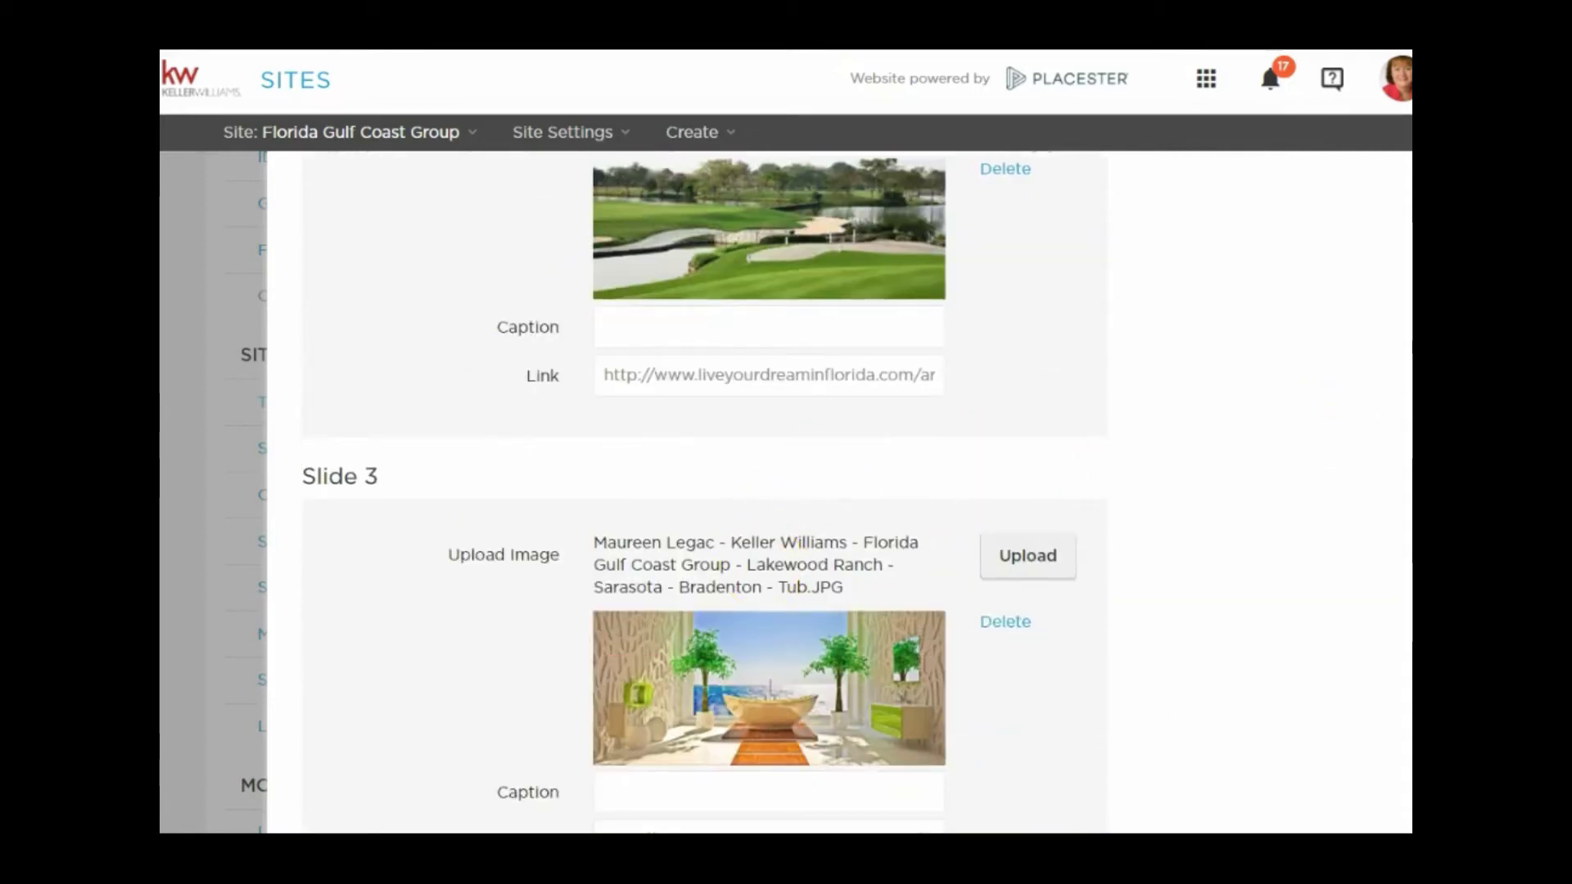
scroll(735, 585, "down", 3)
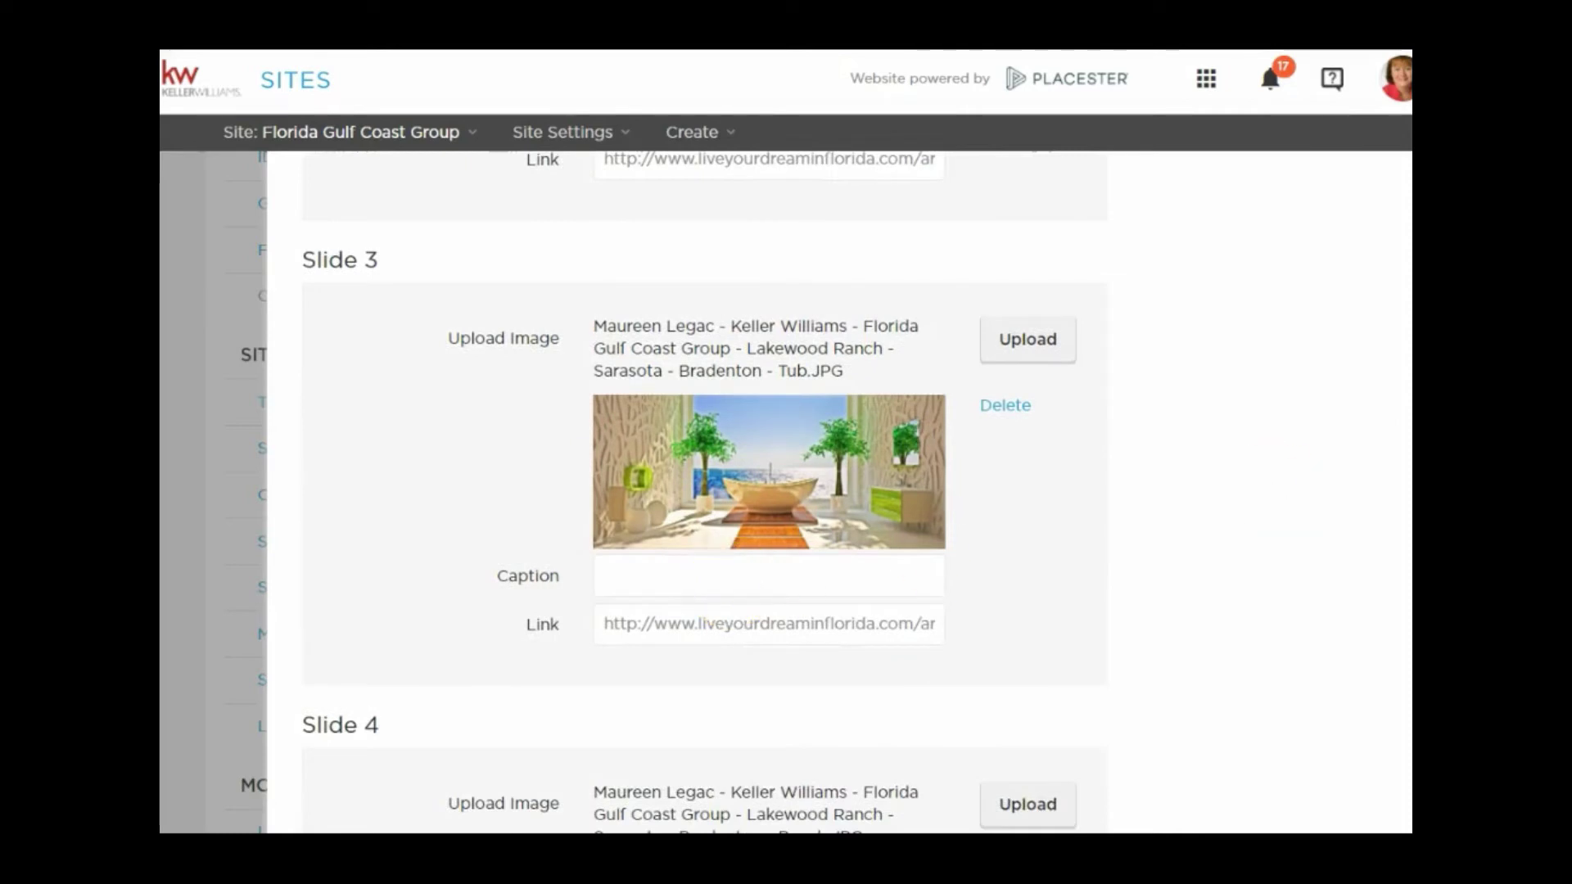
scroll(1246, 263, "up", 10)
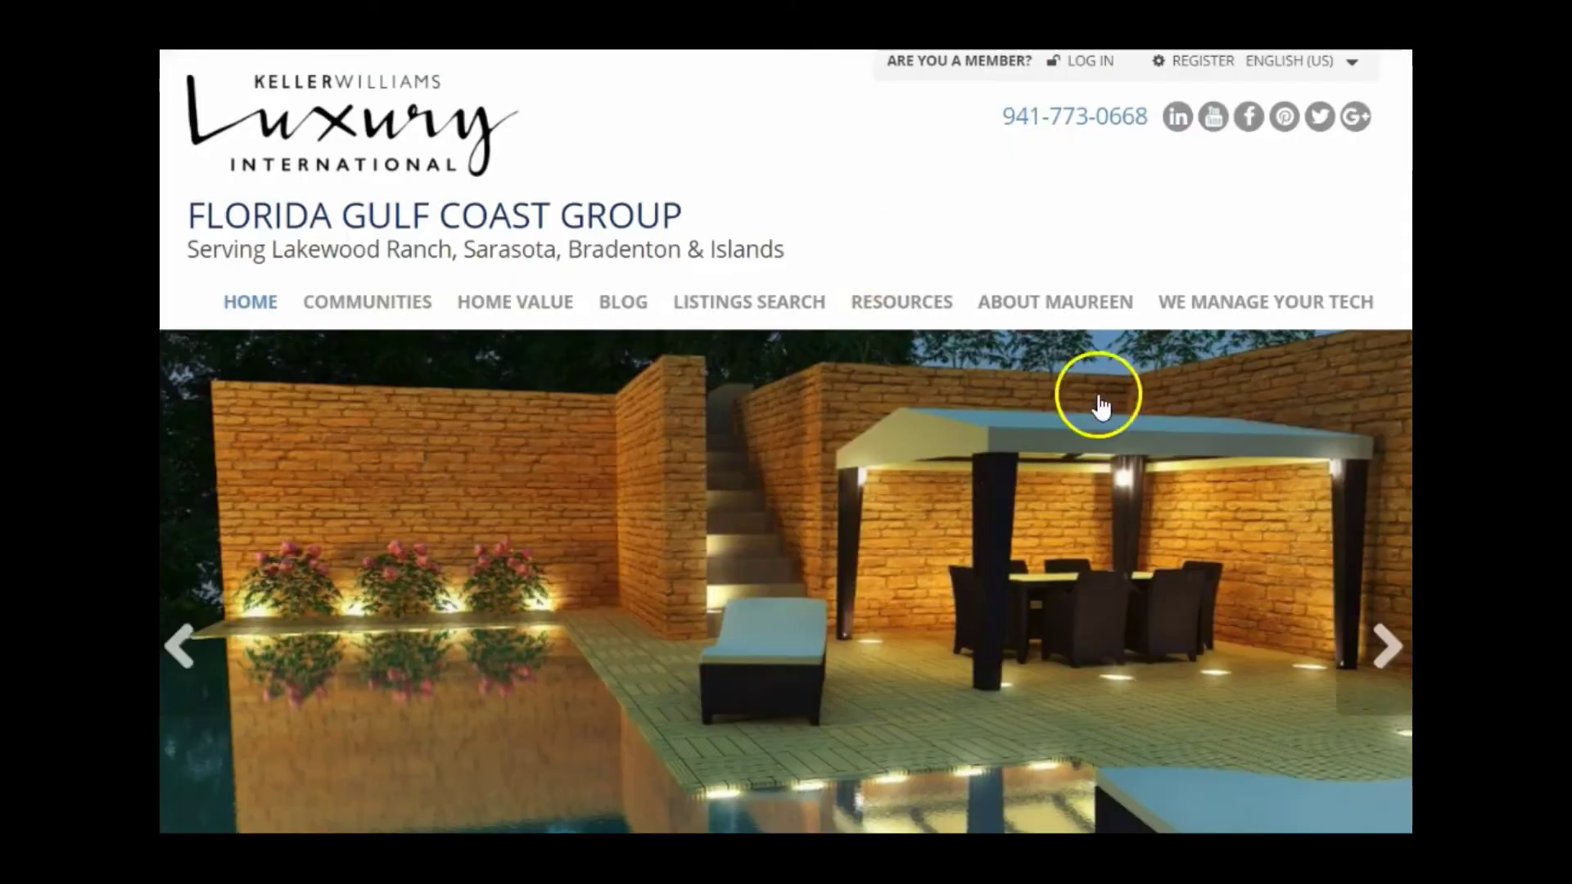
scroll(1098, 396, "down", 3)
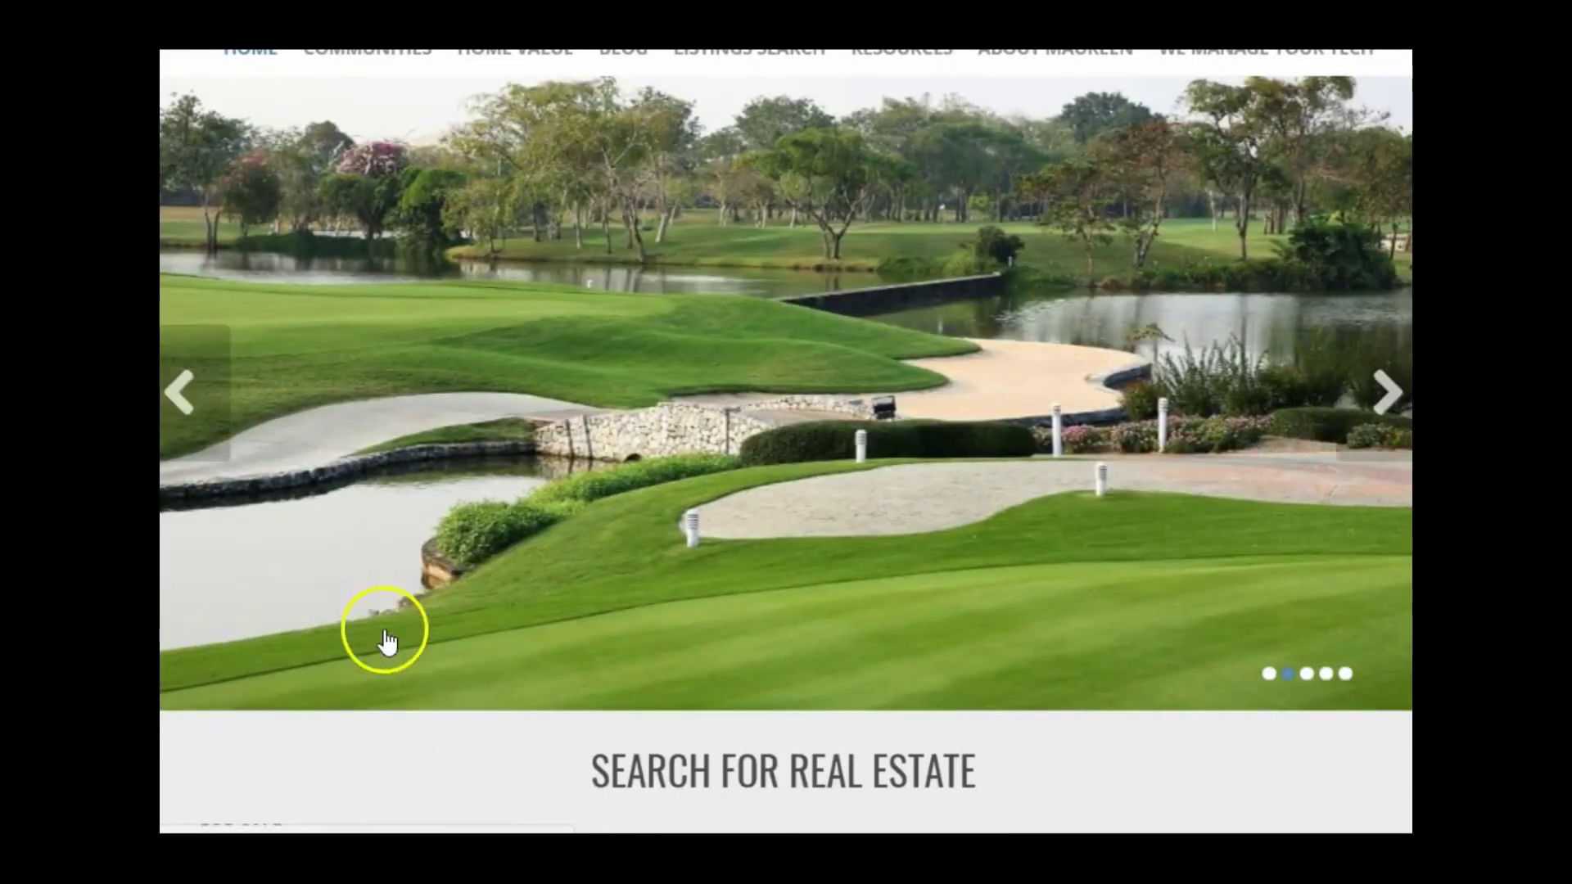
Step: Advance the live homepage slideshow and follow a slide to the Lakewood Ranch page
left_click(185, 396)
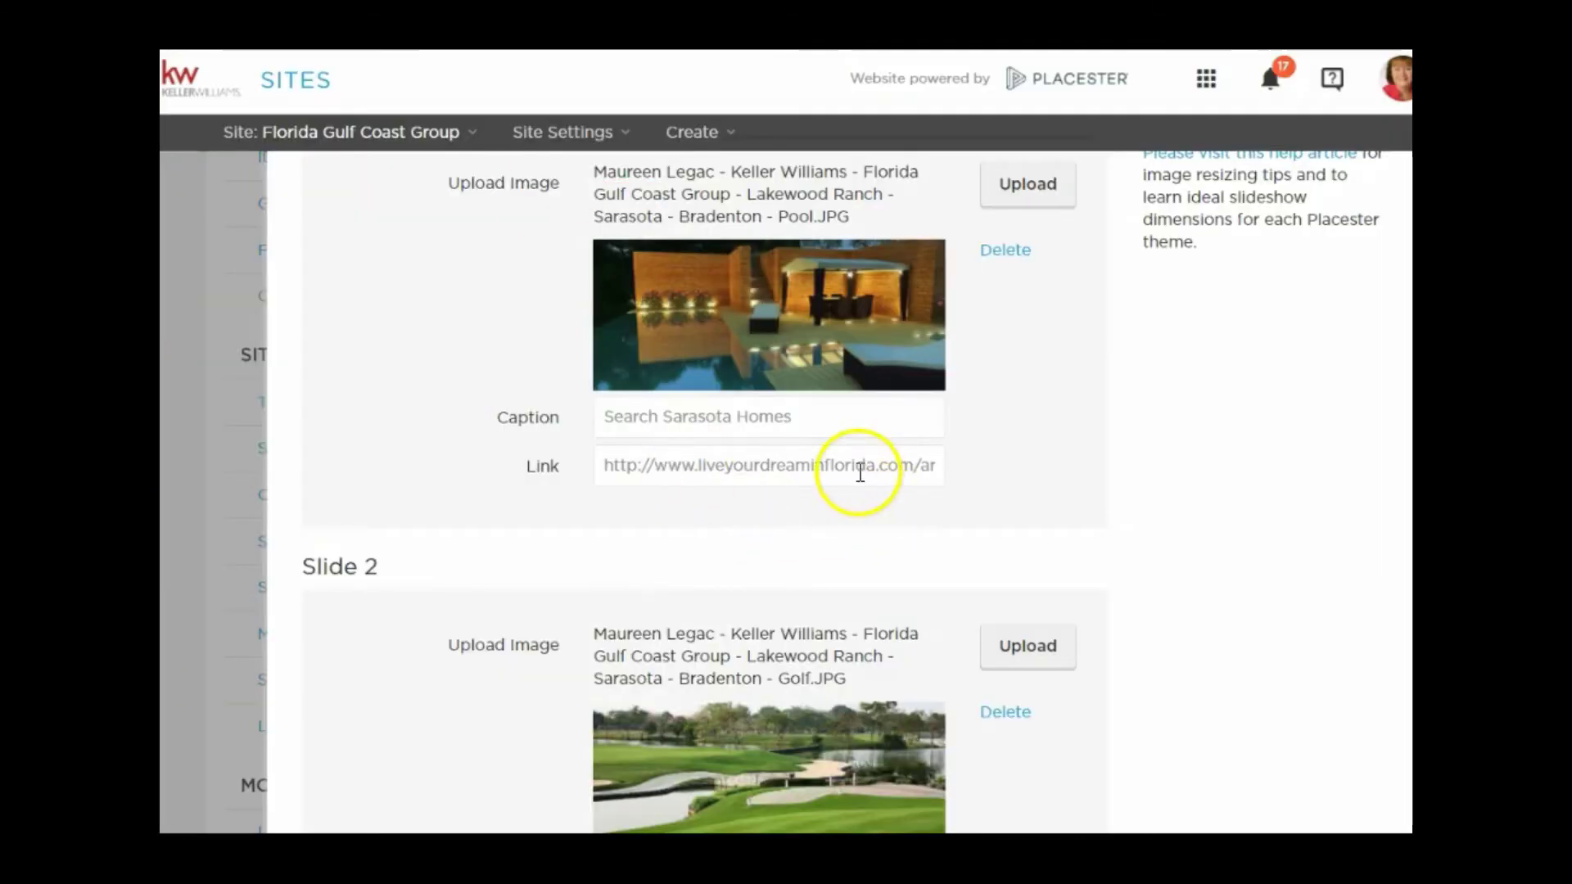
scroll(742, 552, "up", 2)
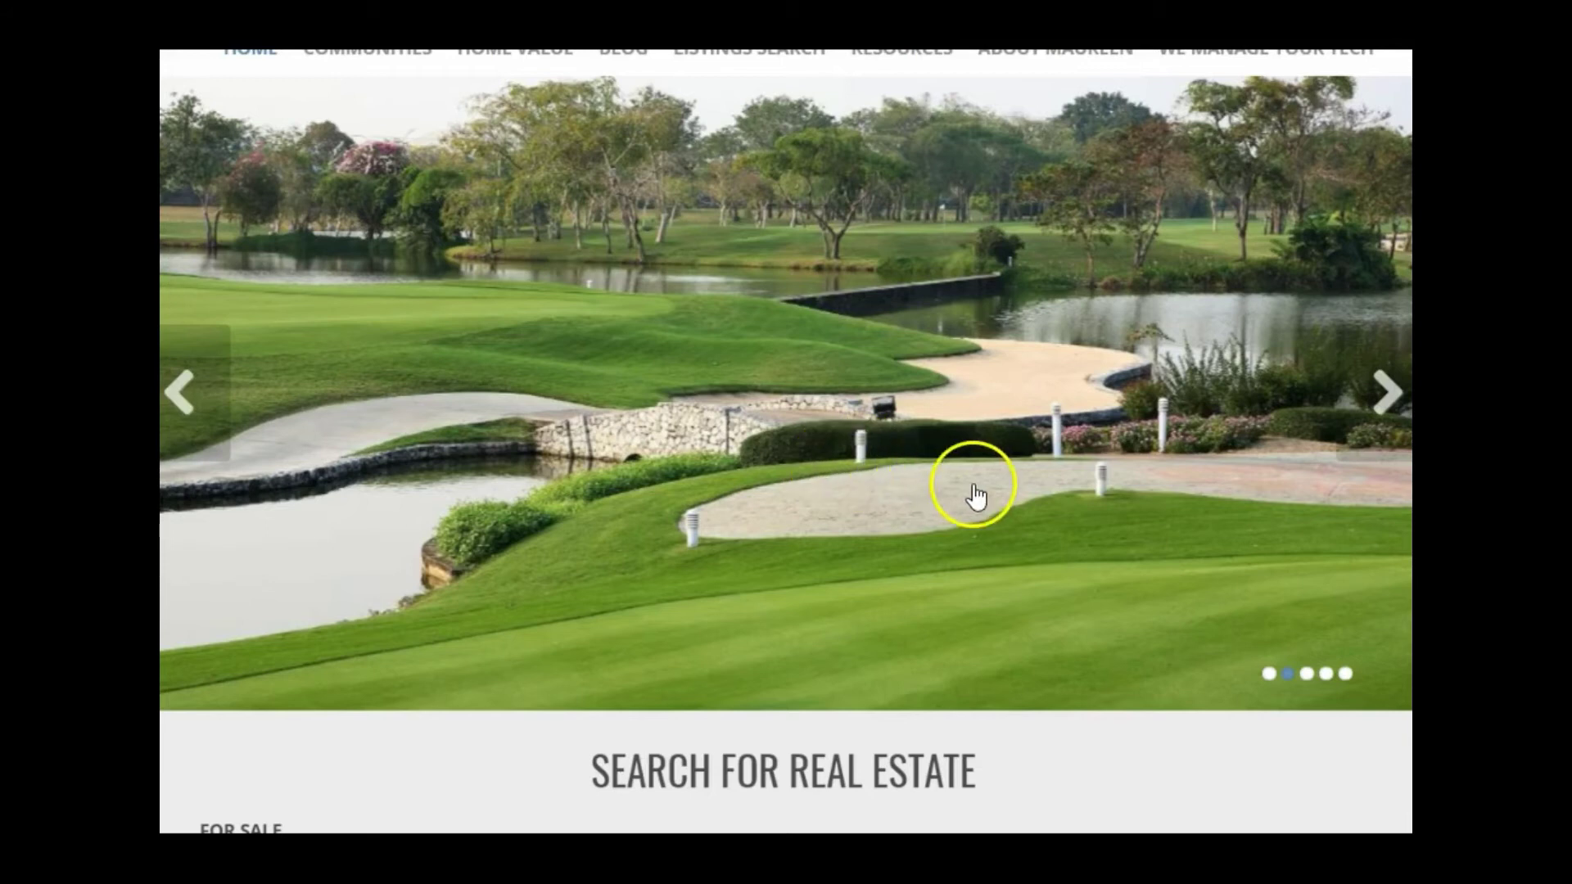
scroll(941, 487, "up", 3)
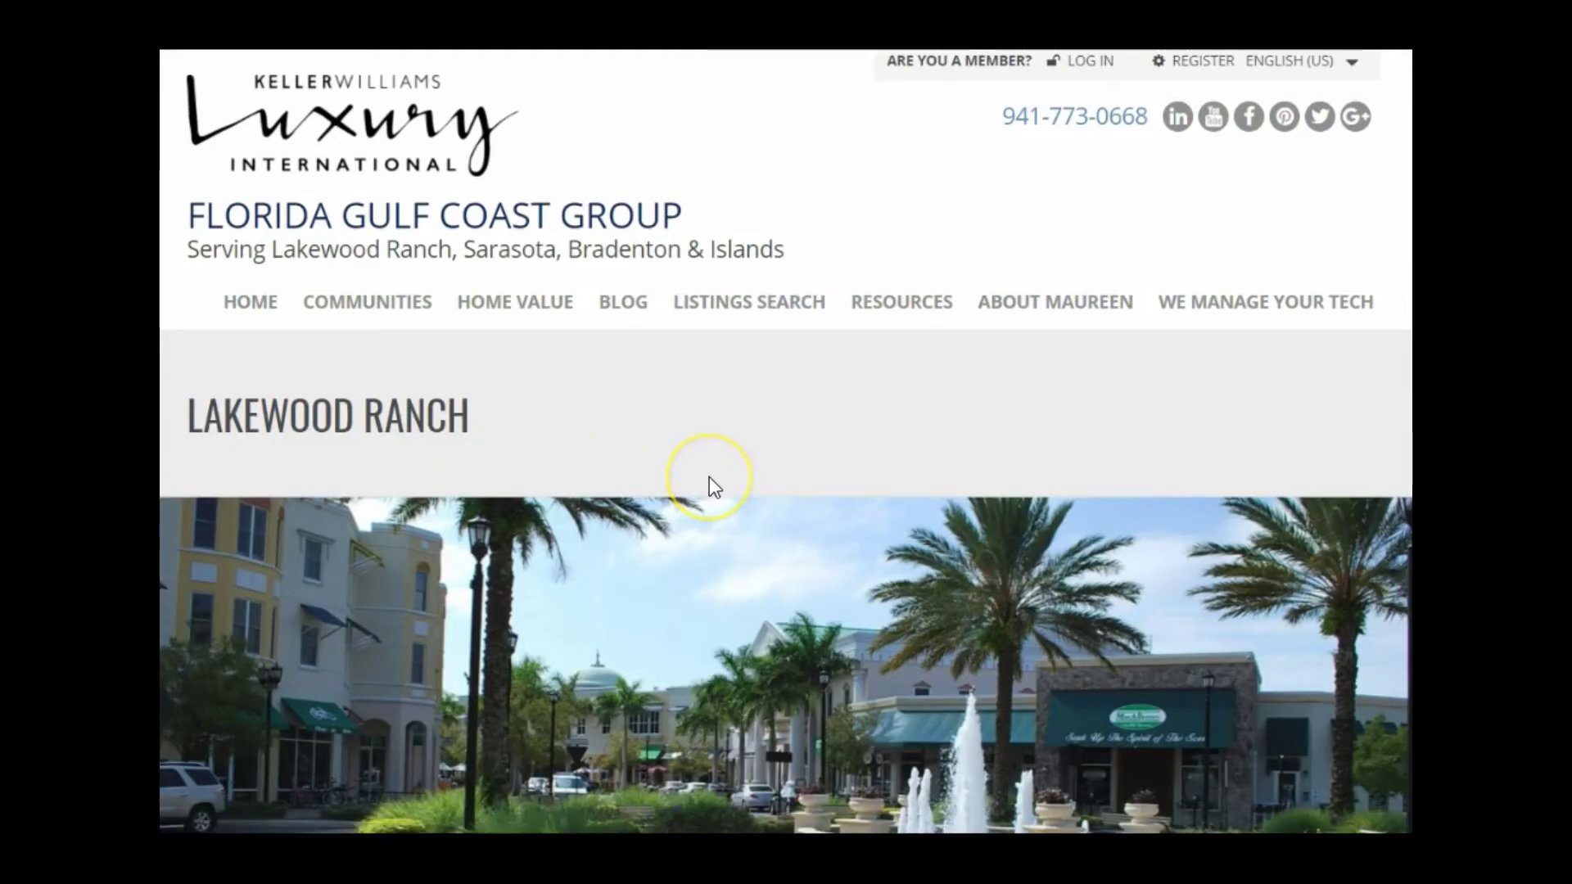
scroll(709, 477, "down", 5)
scroll(709, 486, "down", 7)
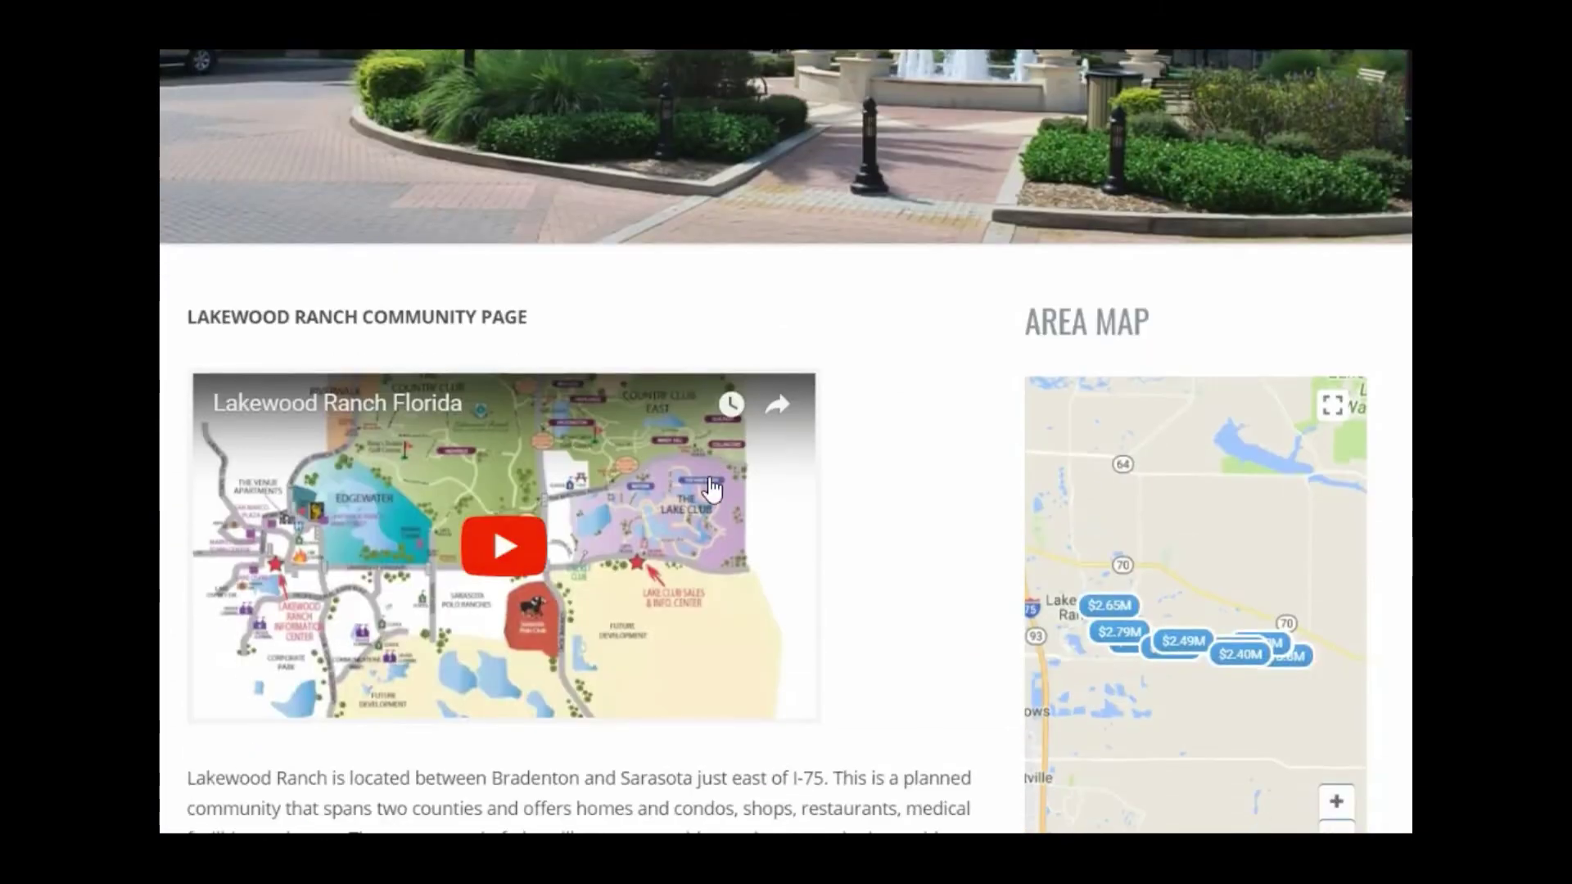
scroll(711, 487, "up", 1)
scroll(712, 488, "up", 3)
scroll(1108, 396, "down", 5)
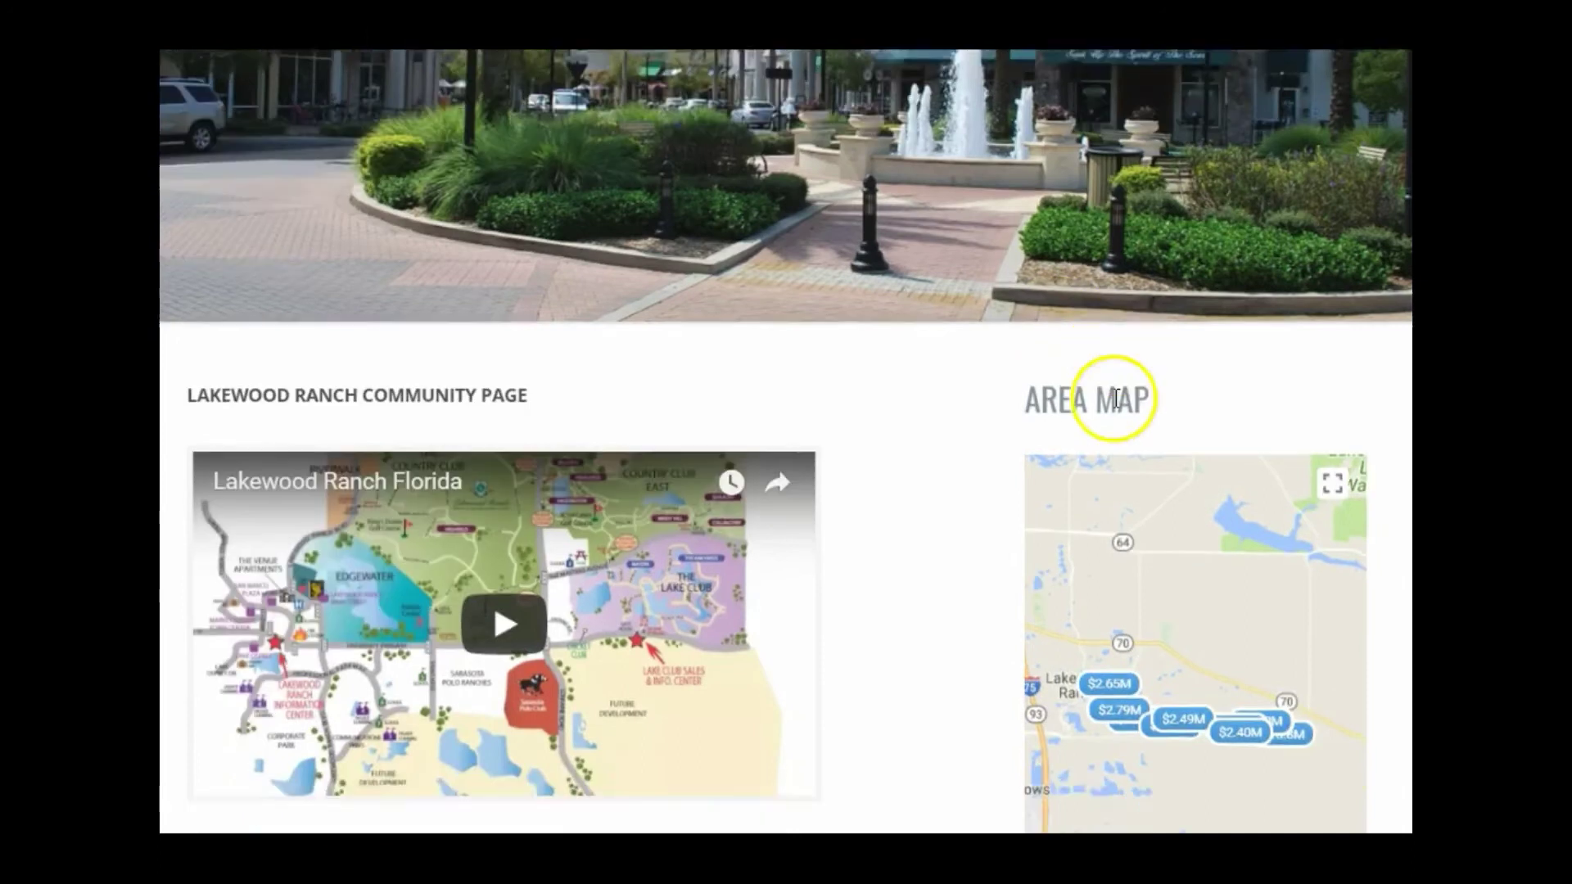
left_click(1183, 386)
scroll(776, 437, "down", 15)
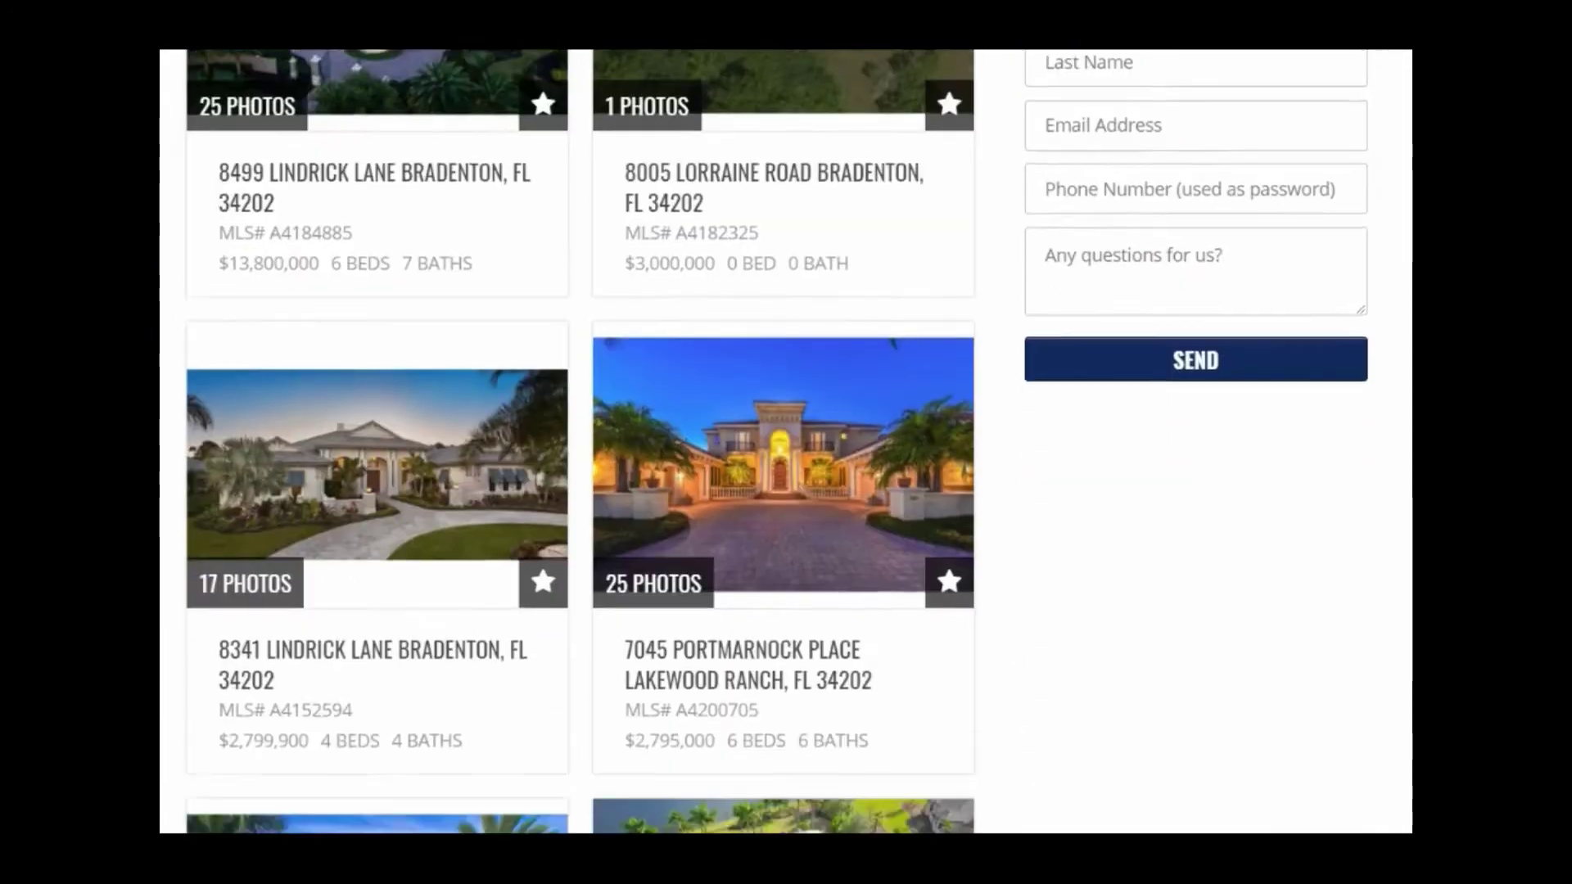
scroll(579, 442, "down", 7)
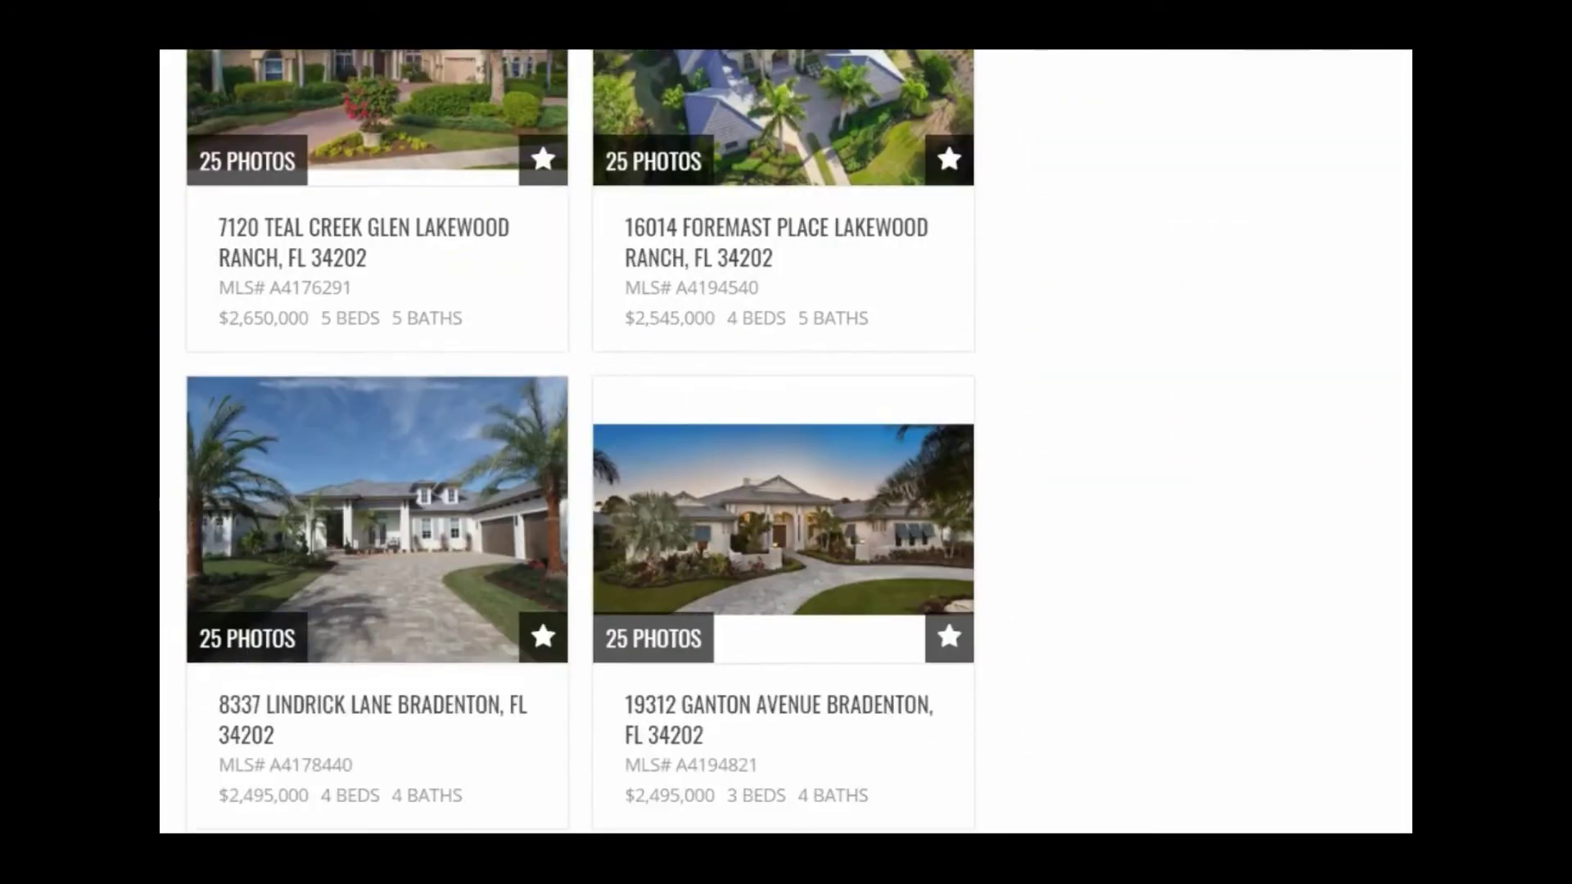
scroll(580, 442, "down", 4)
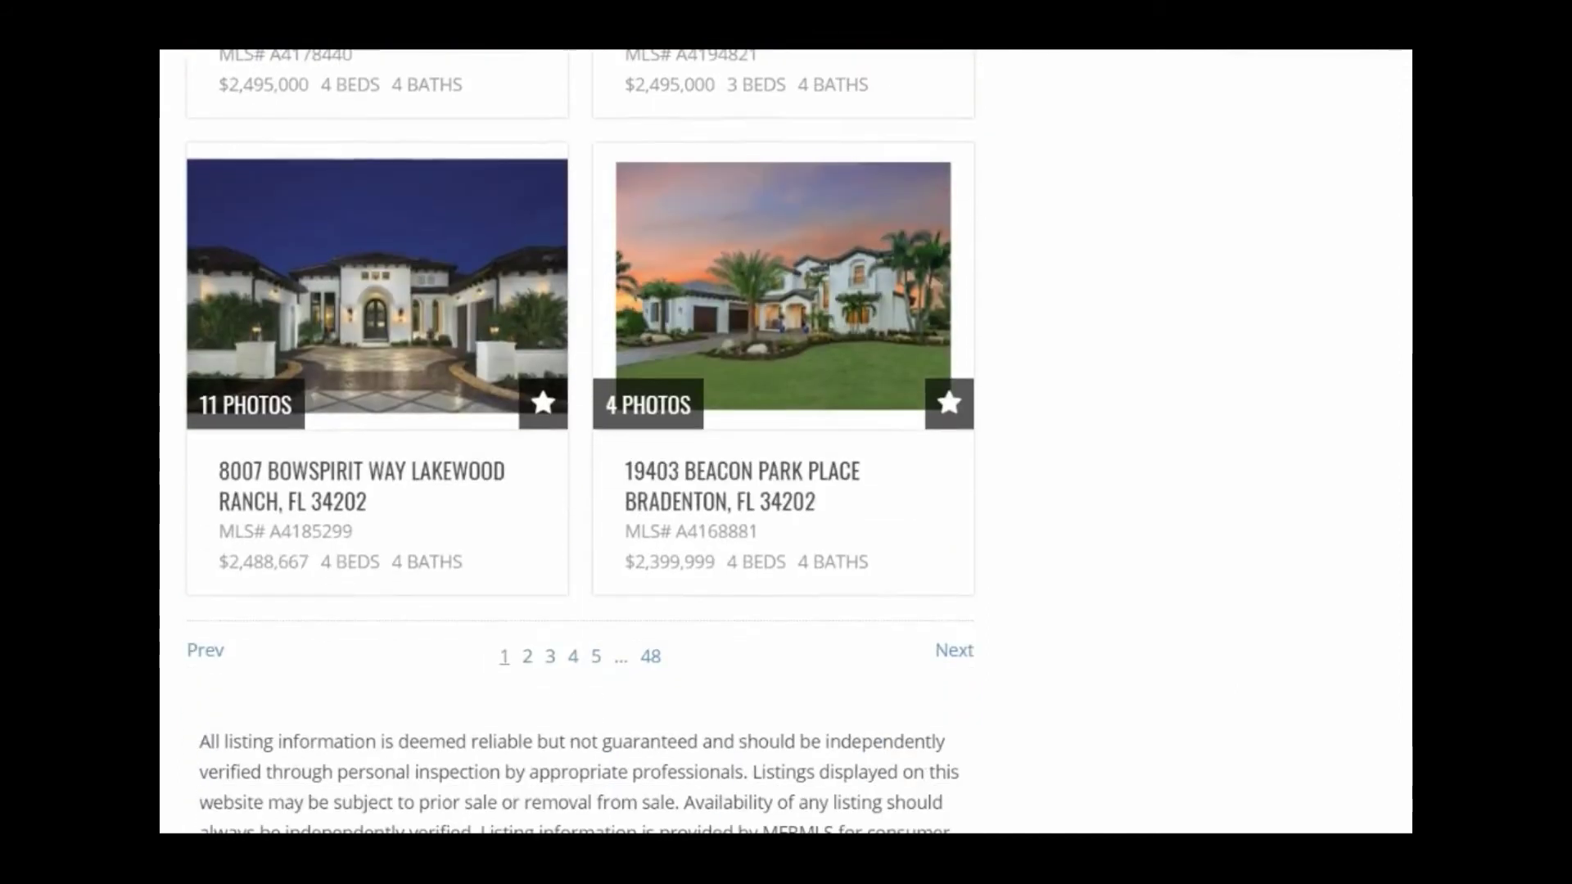
scroll(580, 442, "up", 10)
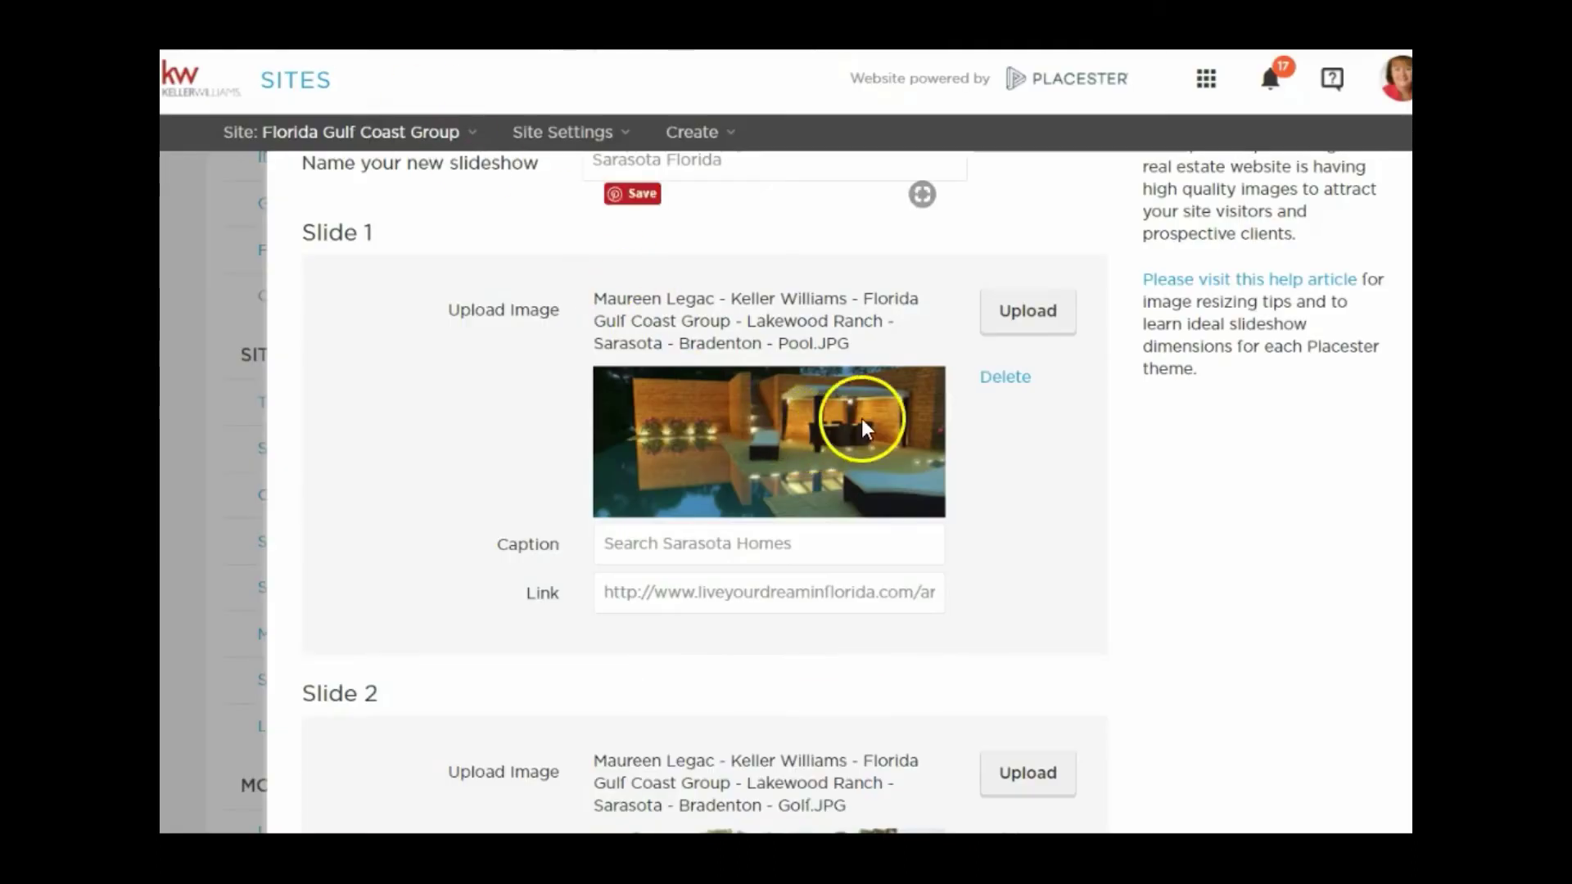
scroll(862, 419, "down", 3)
scroll(868, 428, "down", 3)
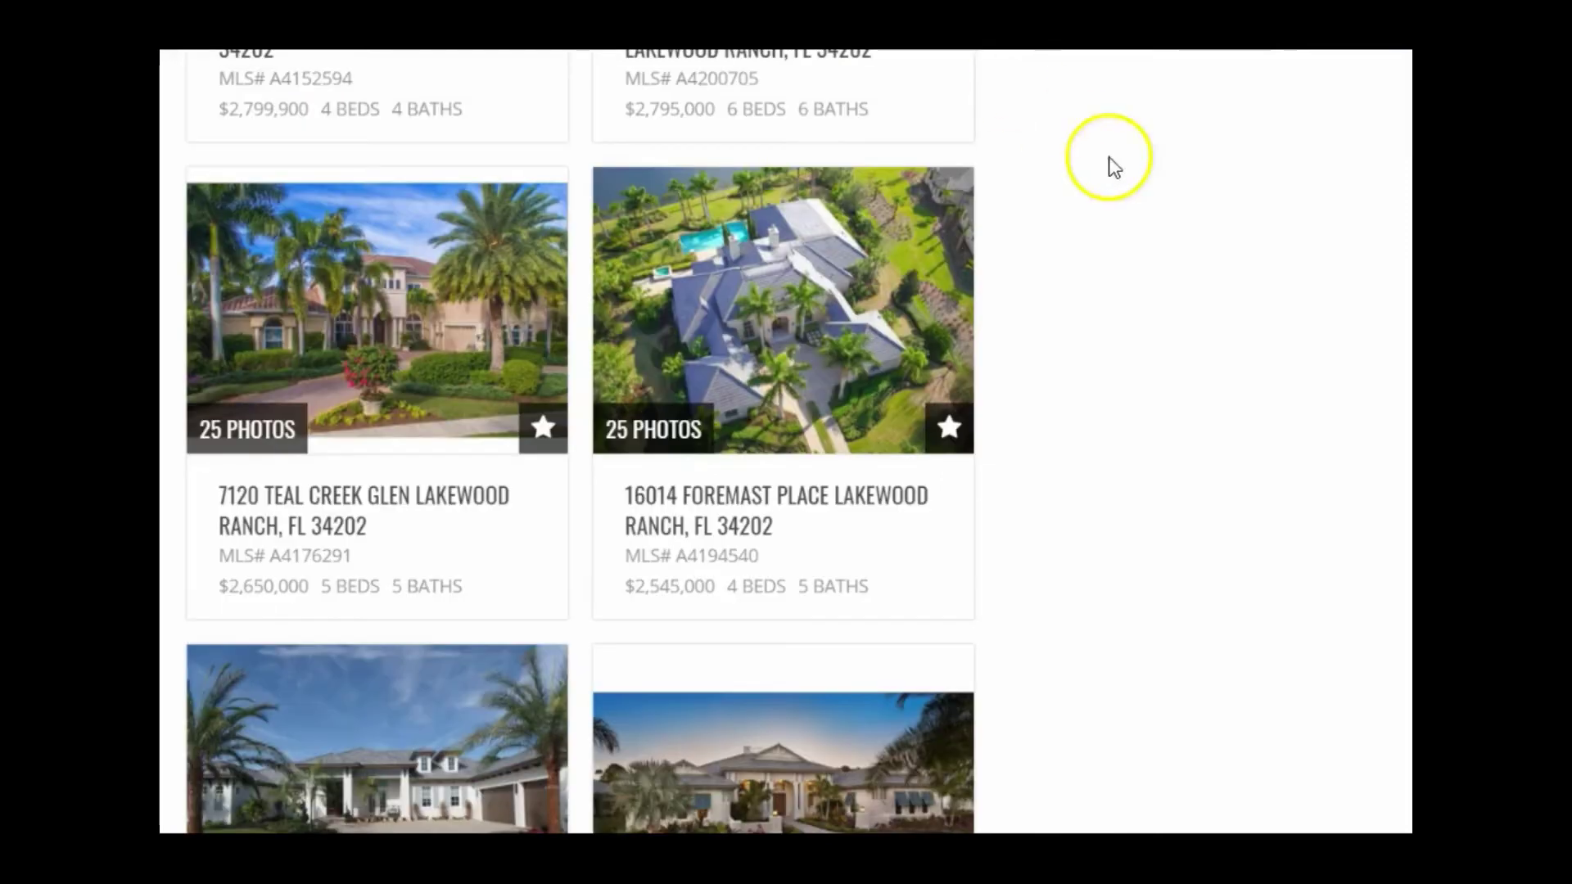
scroll(785, 442, "up", 15)
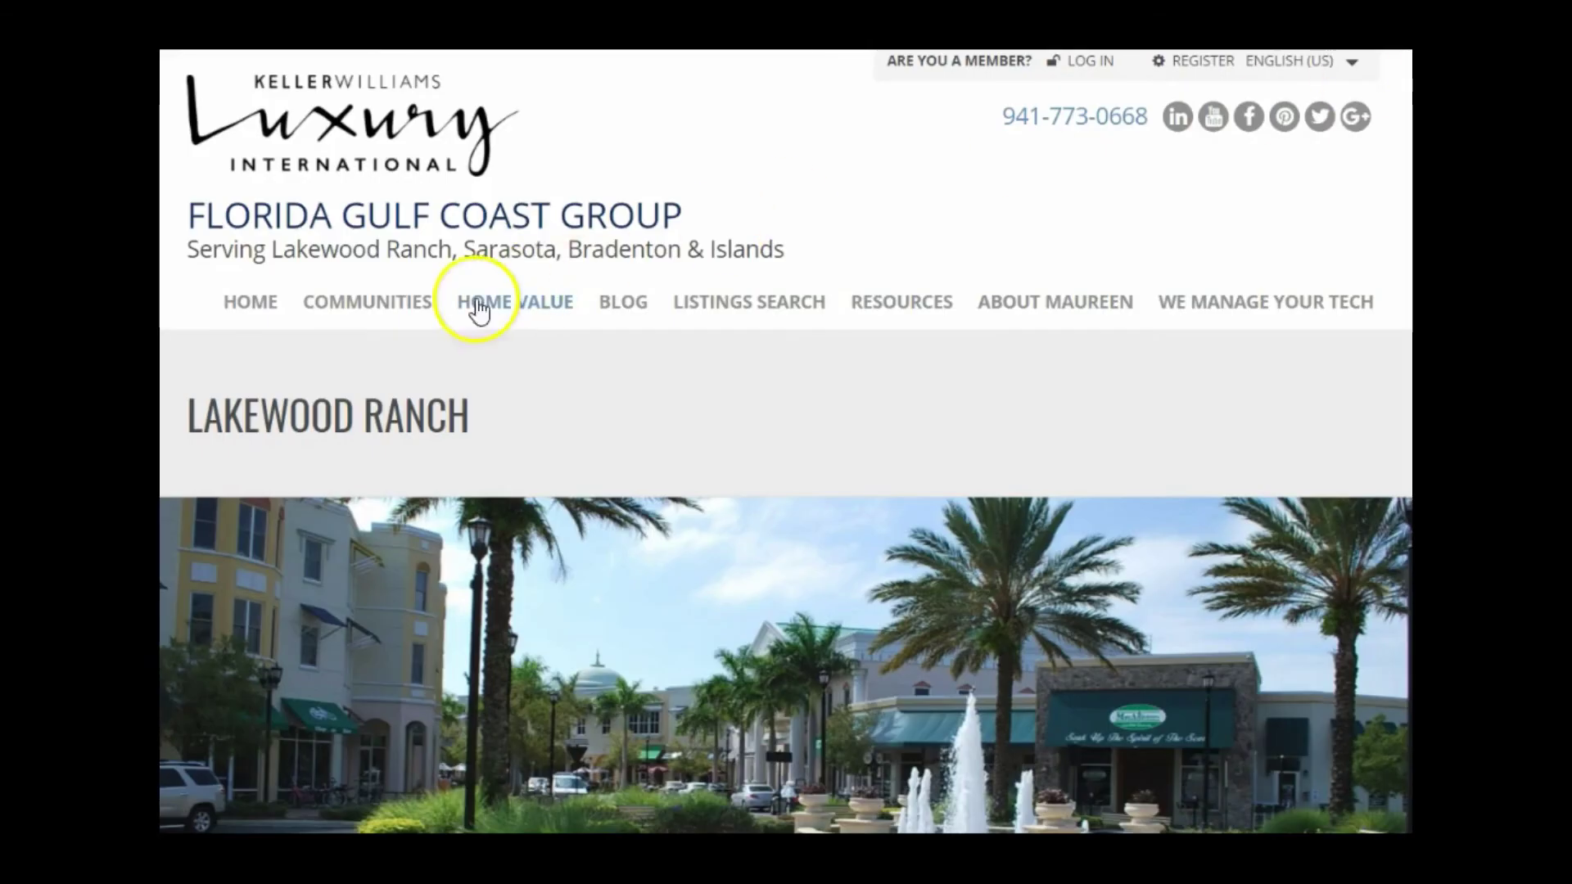
Step: Open the all-communities page and go to the Bradenton community page
mouse_move(381, 305)
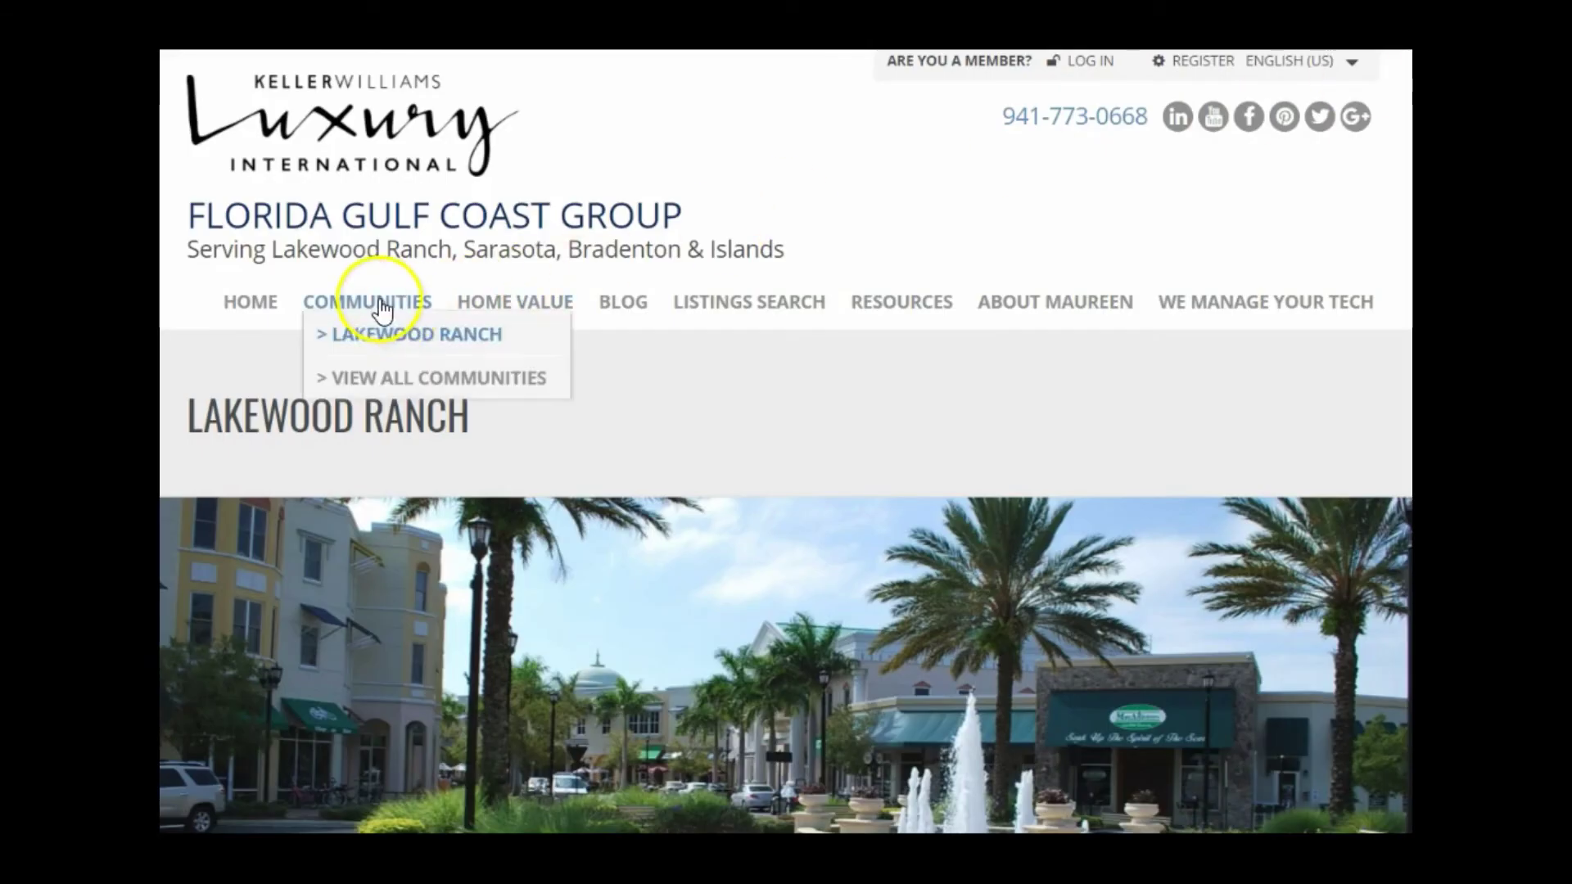
left_click(422, 380)
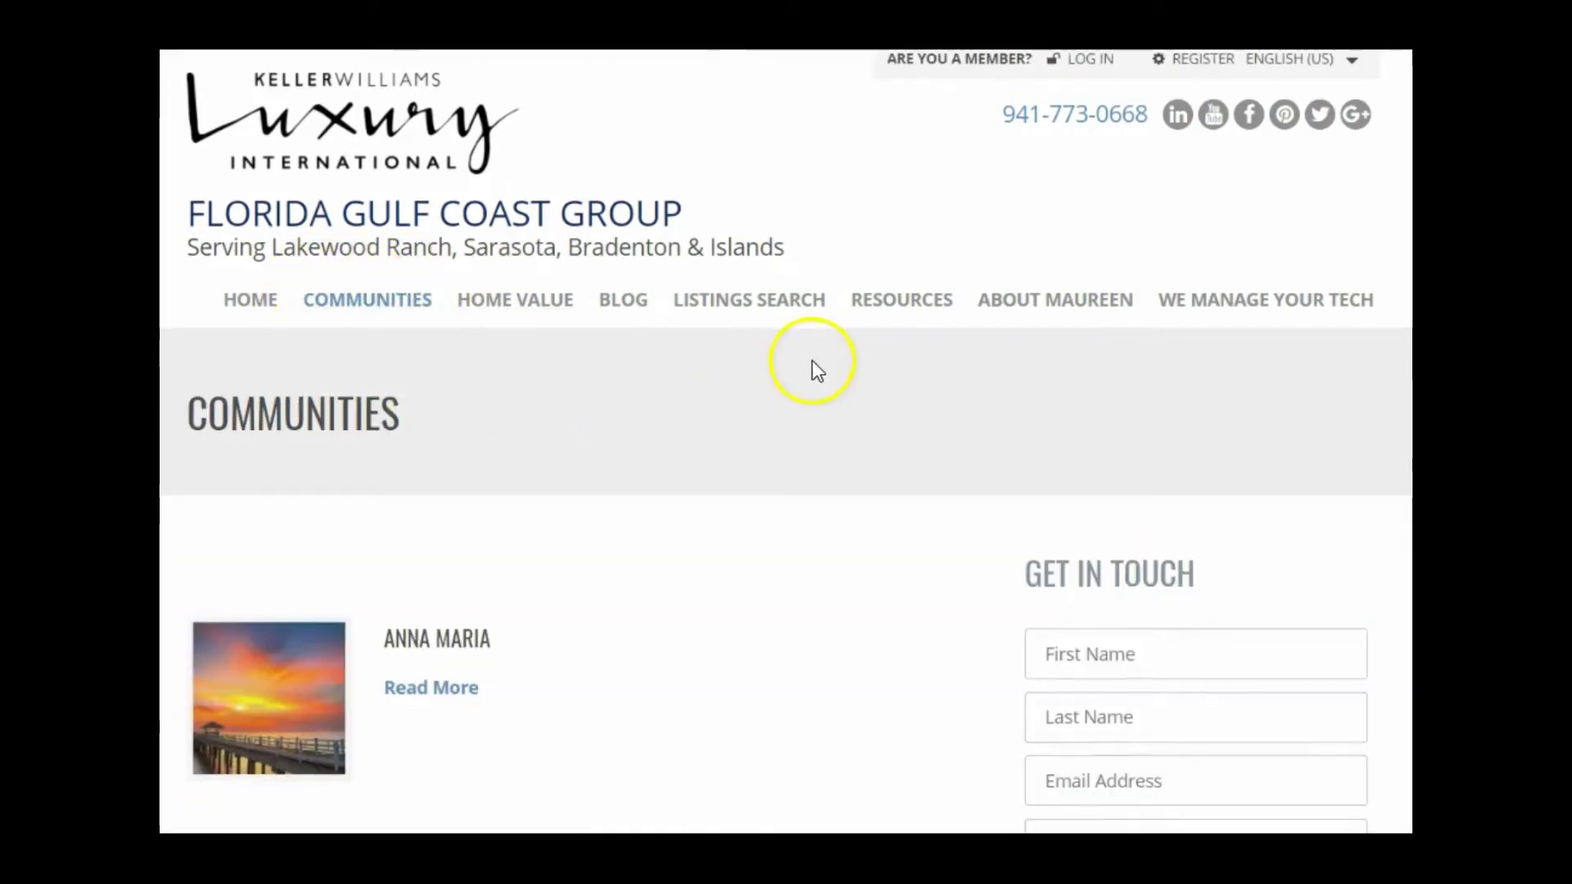
scroll(811, 367, "down", 3)
scroll(456, 434, "down", 3)
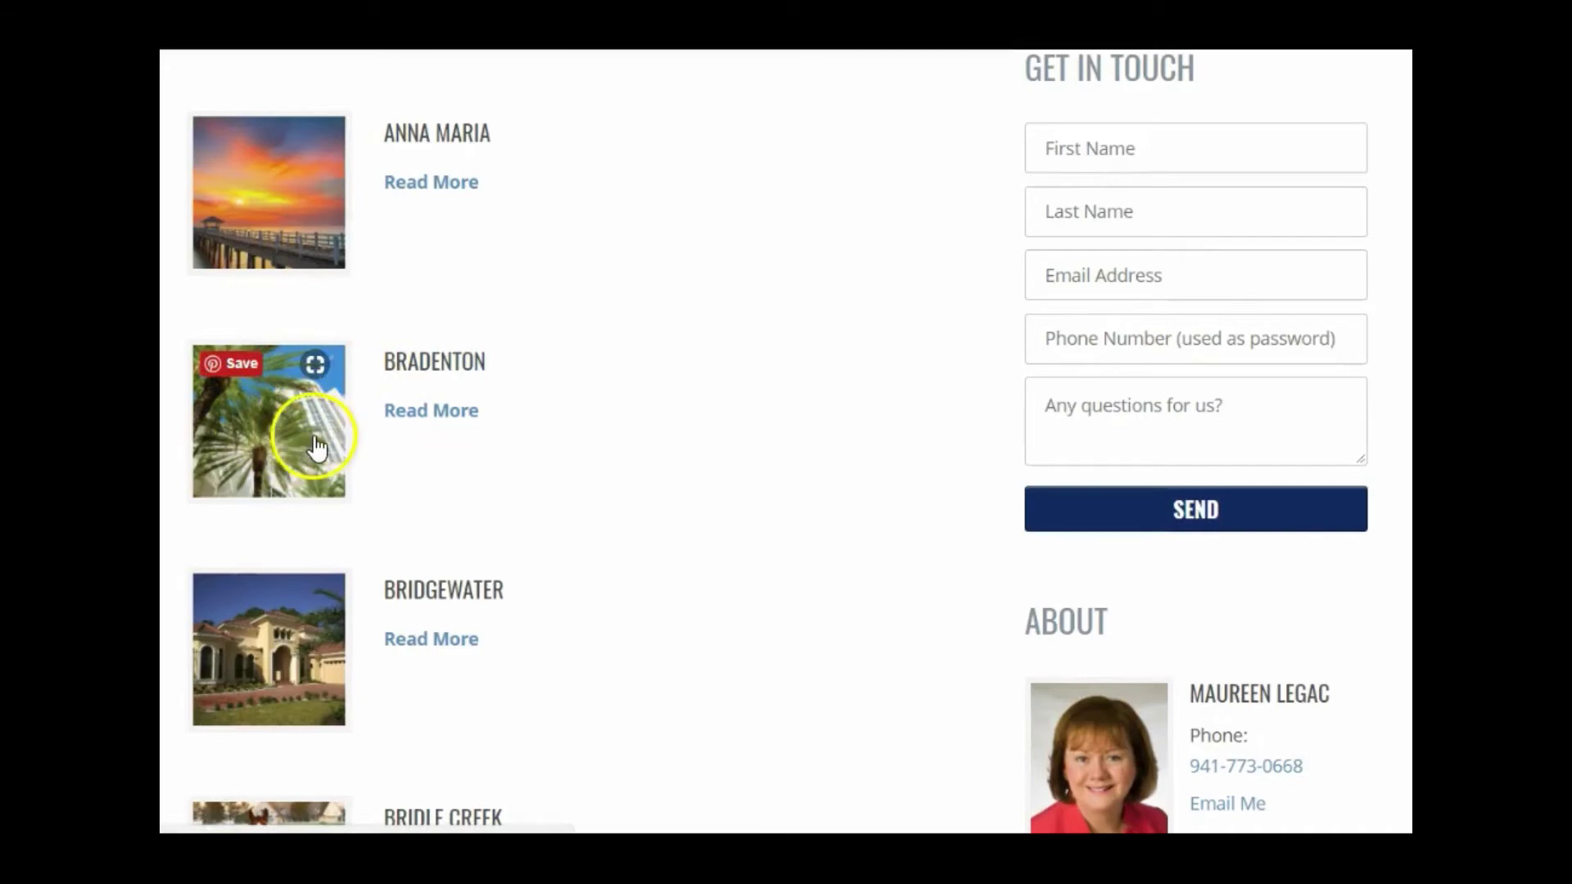
left_click(404, 375)
scroll(725, 262, "down", 3)
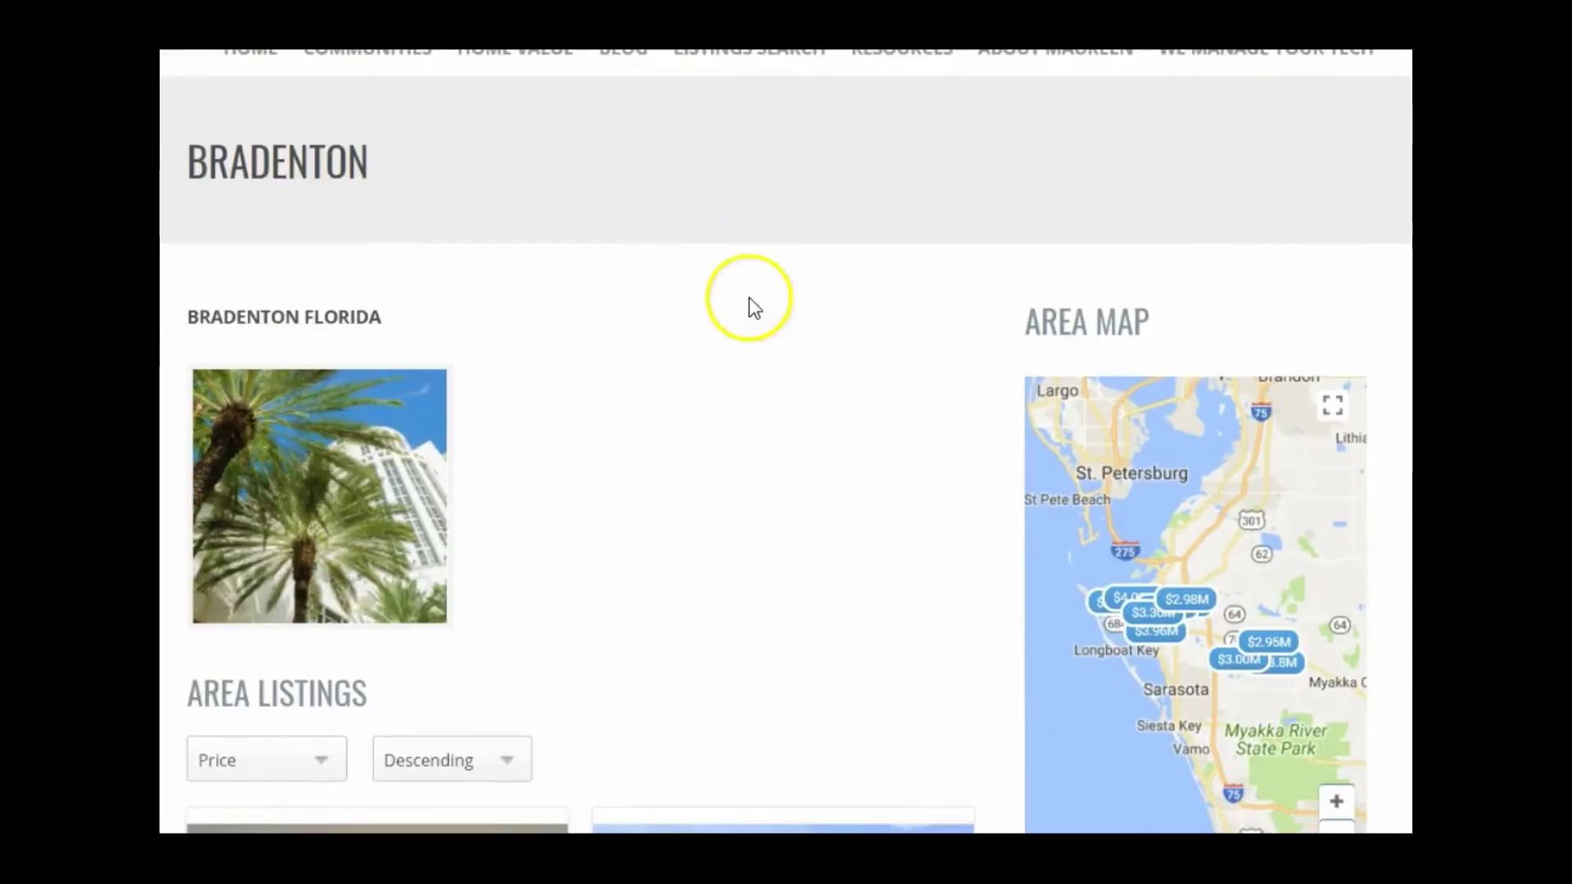
scroll(786, 442, "down", 8)
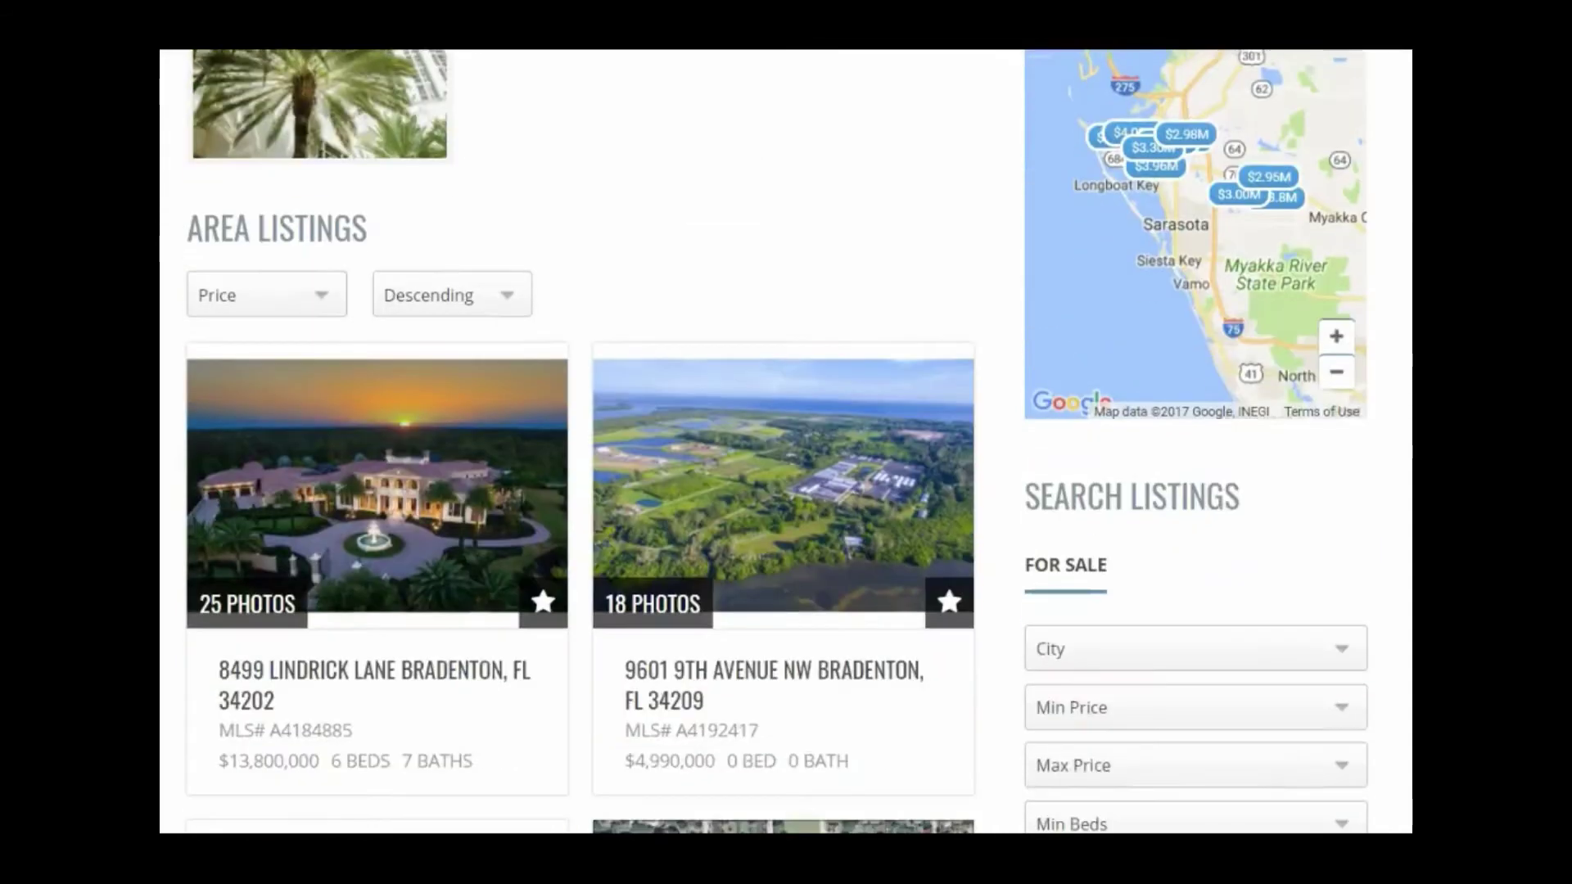
scroll(786, 442, "up", 4)
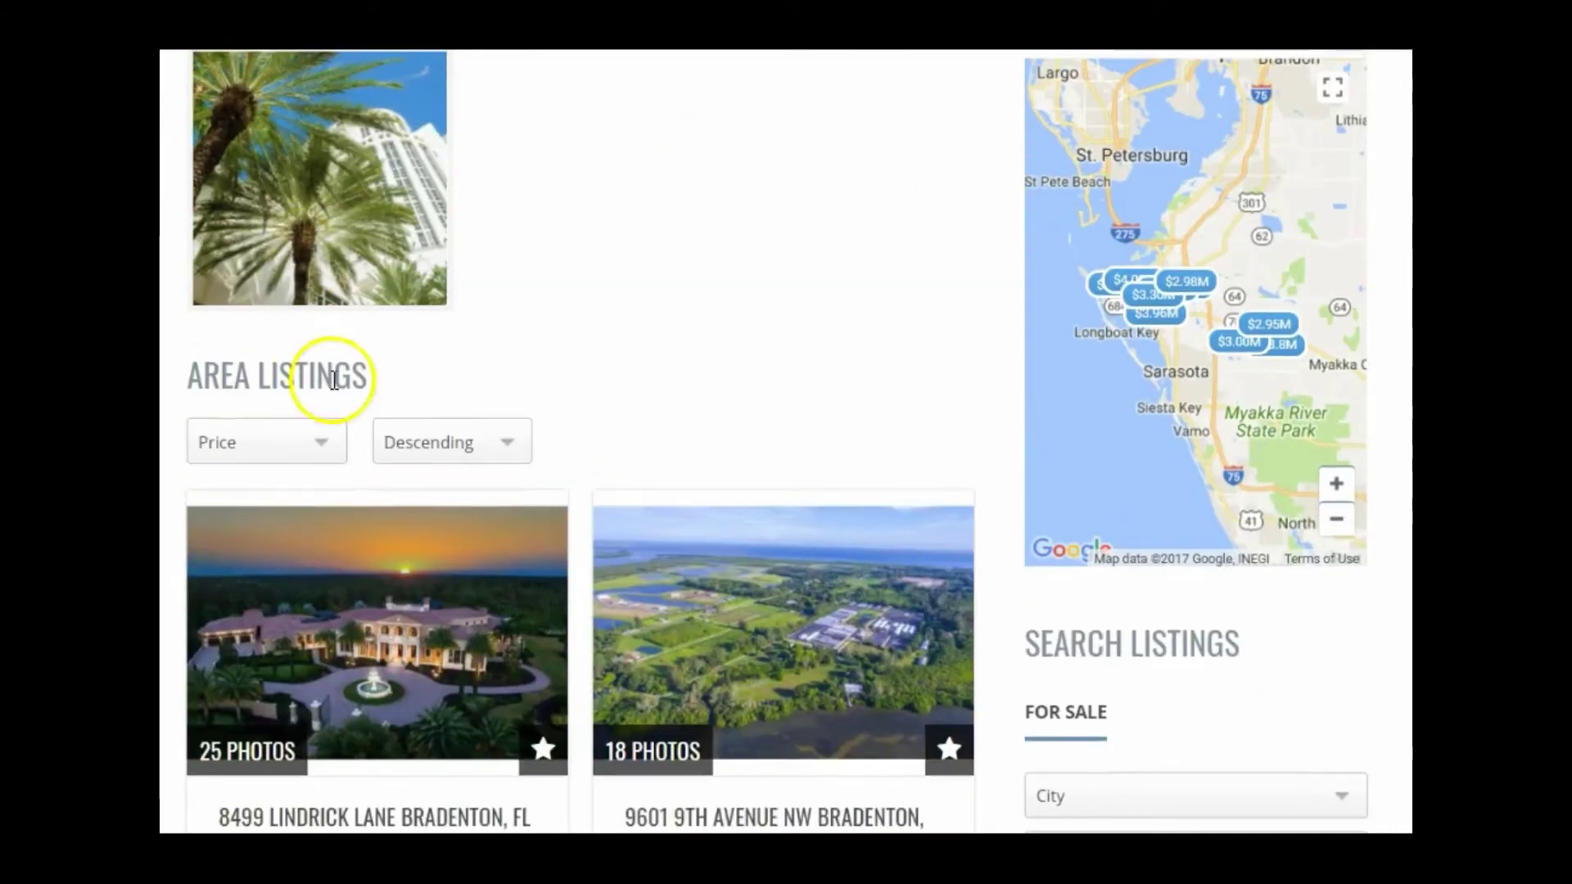
scroll(786, 442, "up", 3)
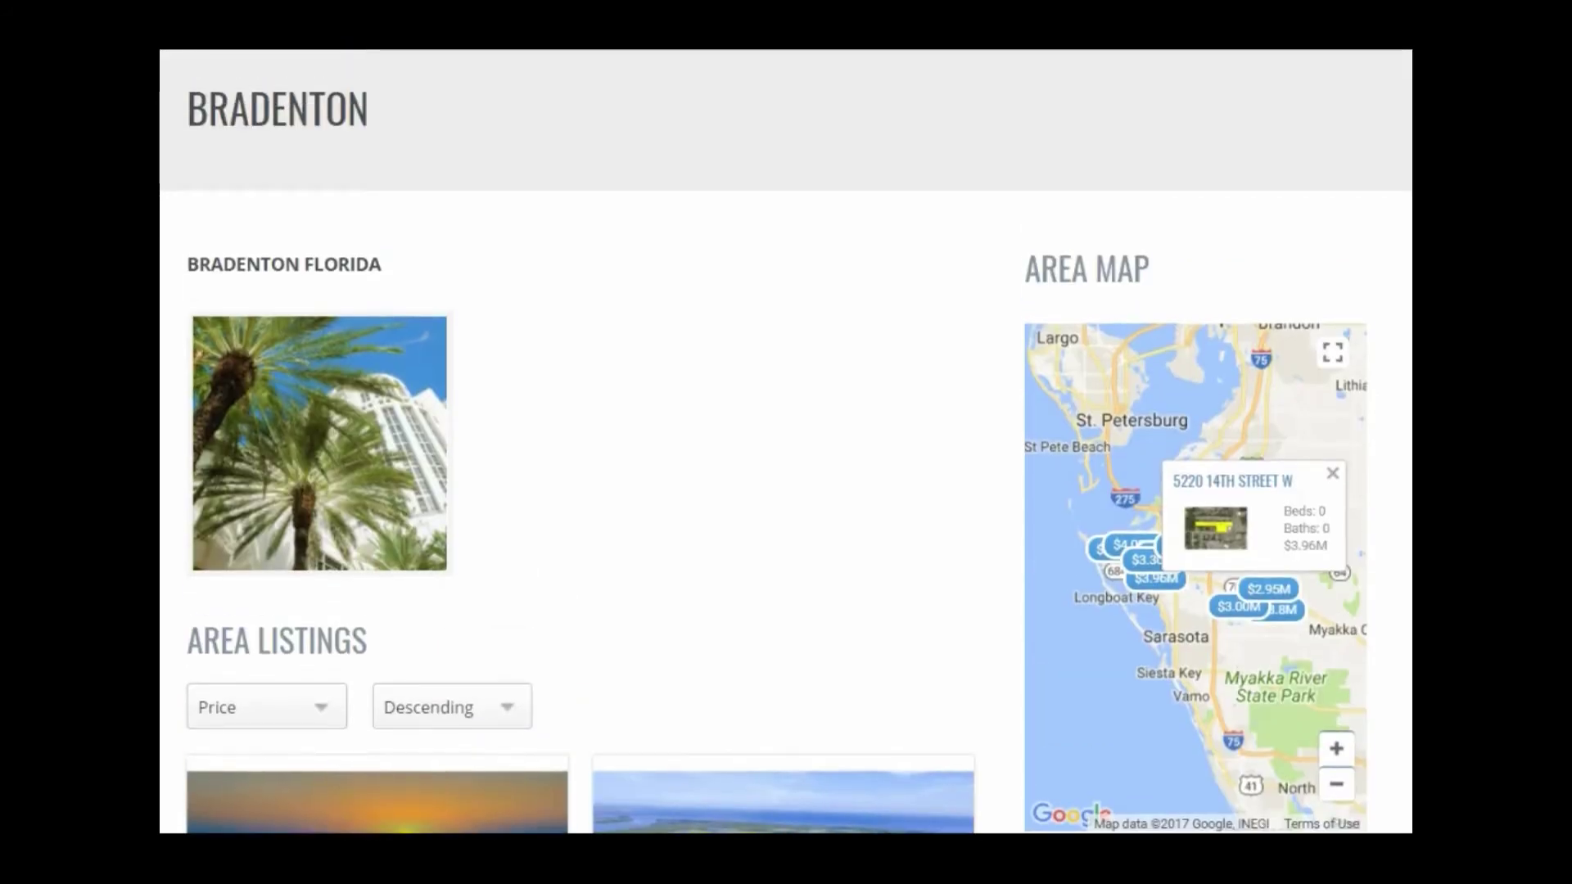
Step: Copy the Bradenton page's web address from the browser address bar
left_click(447, 802)
left_click(753, 120)
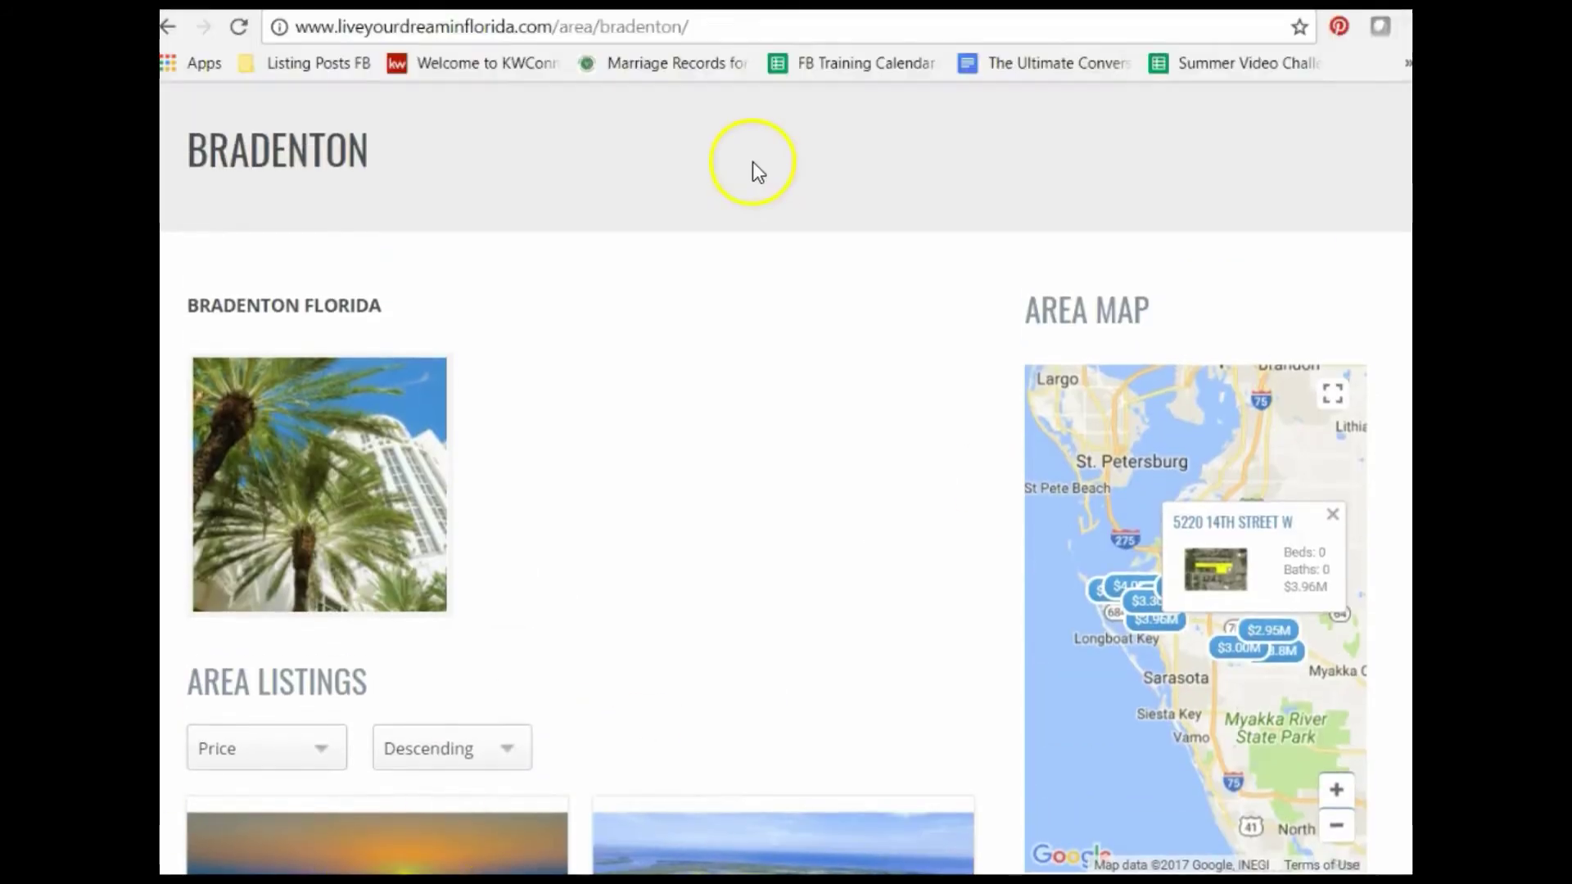
left_click(356, 24)
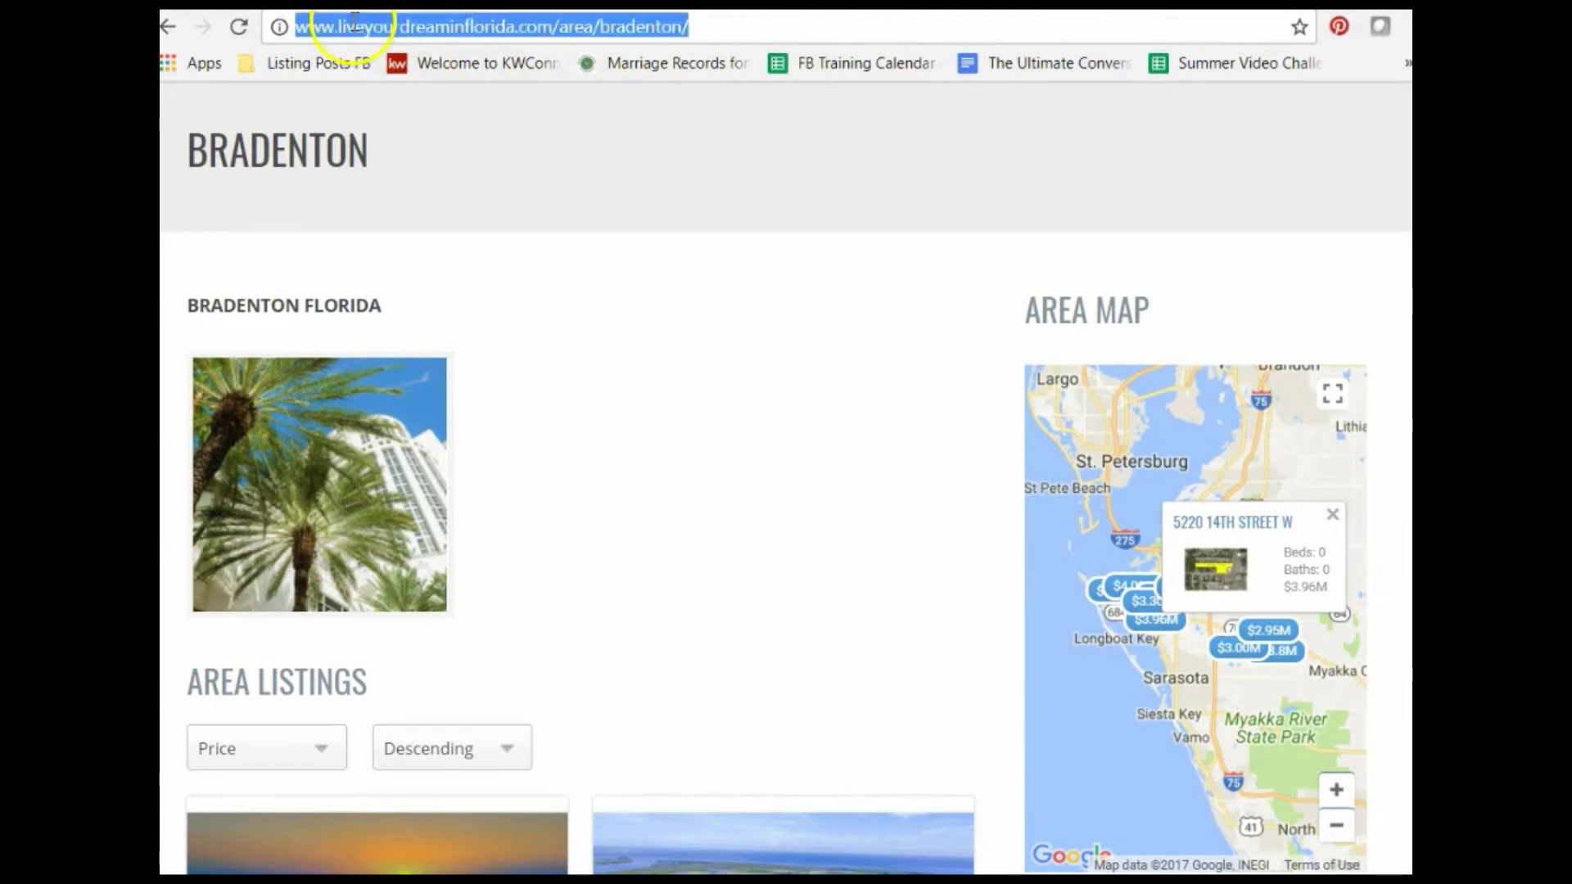
right_click(572, 24)
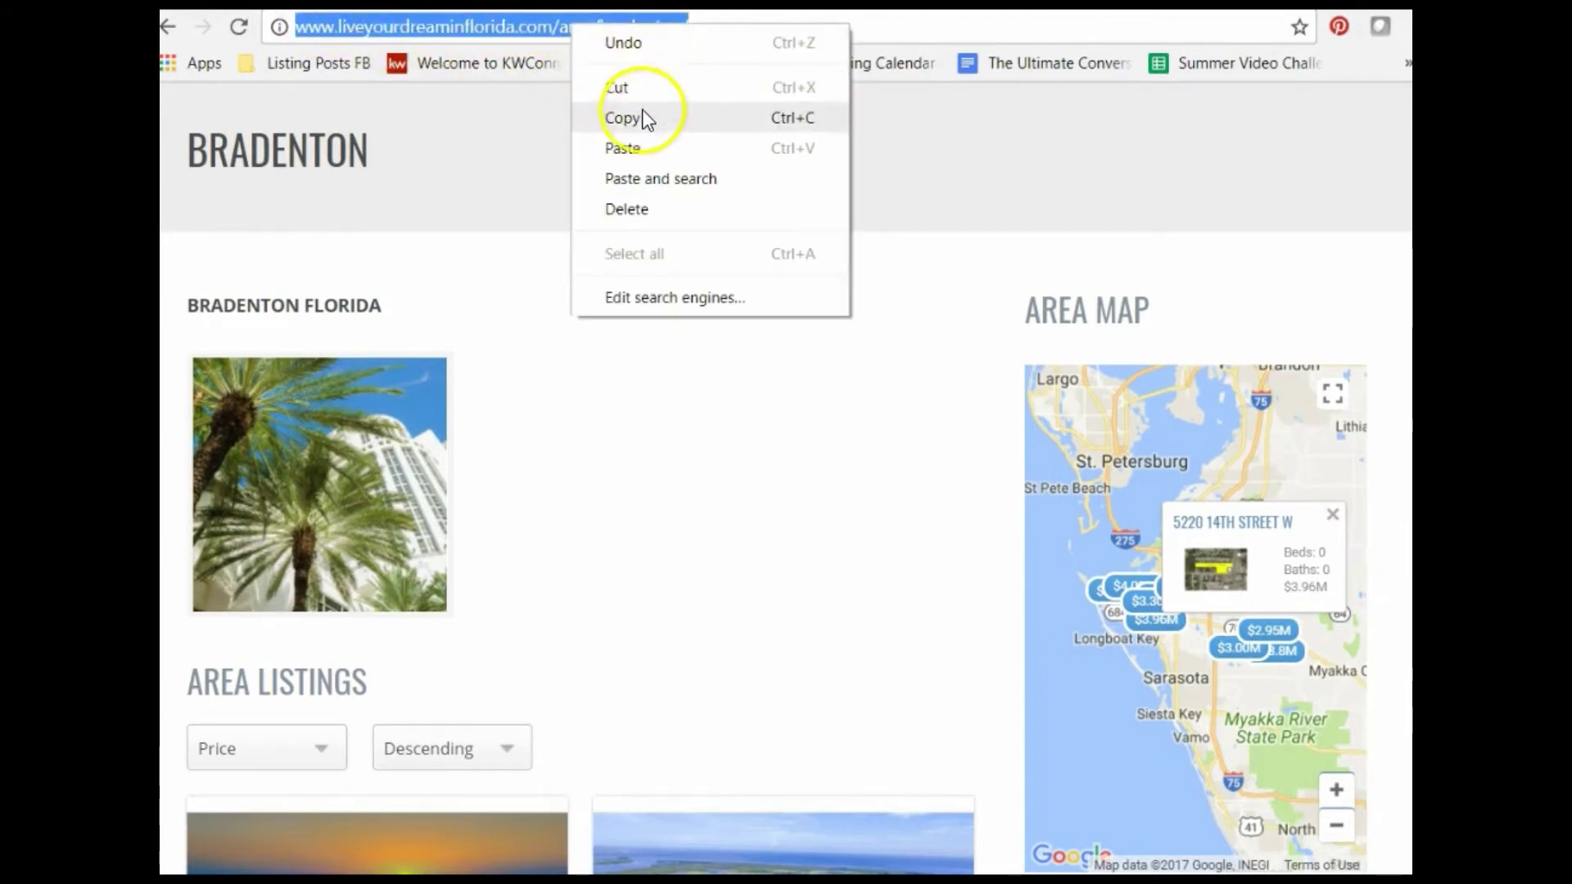
left_click(639, 117)
Step: Check the Slide 2 and Slide 3 link fields, confirming Slide 3 points to the Bradenton page
key("ctrl+Tab")
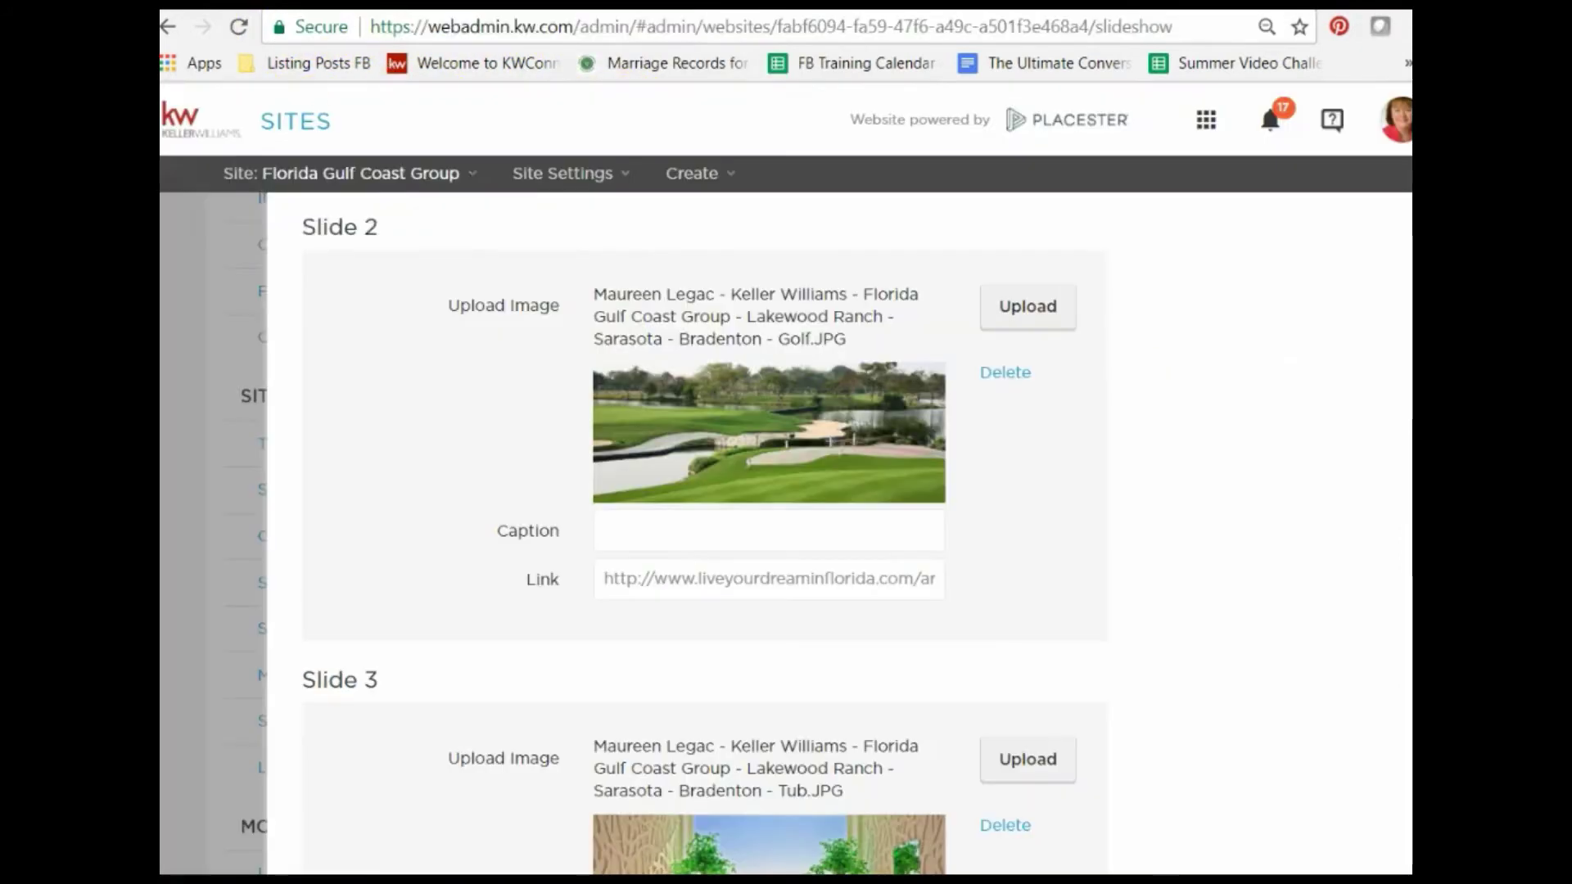
left_click(805, 577)
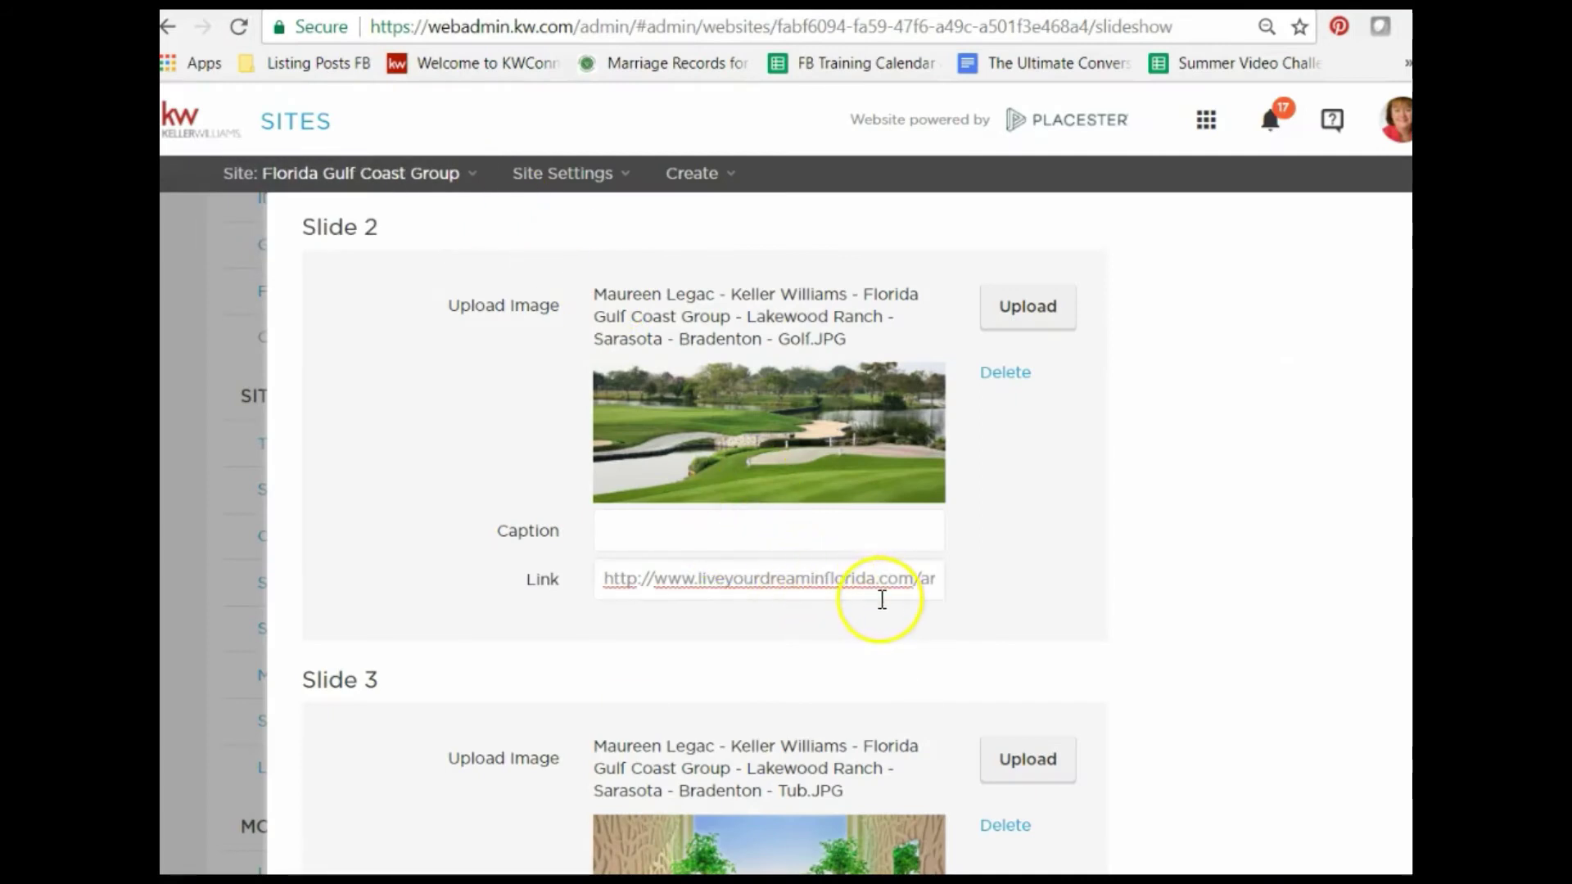
key("Right")
key("Right")
key("Right")
key("Right")
key("Right")
key("Right")
key("Right")
key("Right")
key("Right")
key("Right")
key("Right")
key("Right")
key("Right")
key("Right")
key("Right")
key("Right")
key("Right")
key("Right")
key("Right")
key("Right")
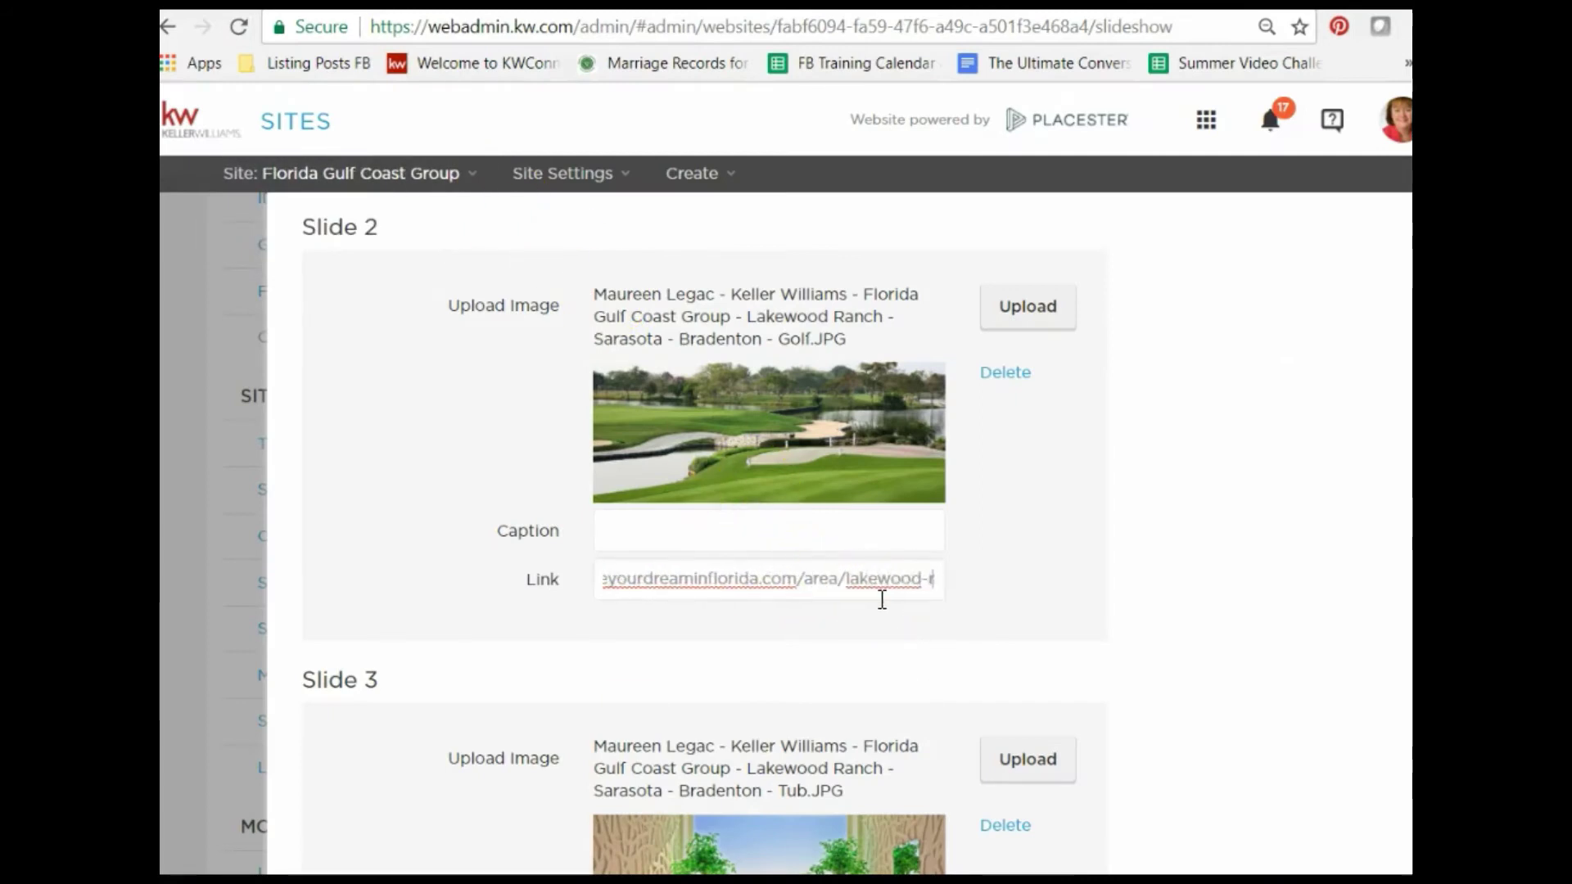
scroll(881, 600, "down", 6)
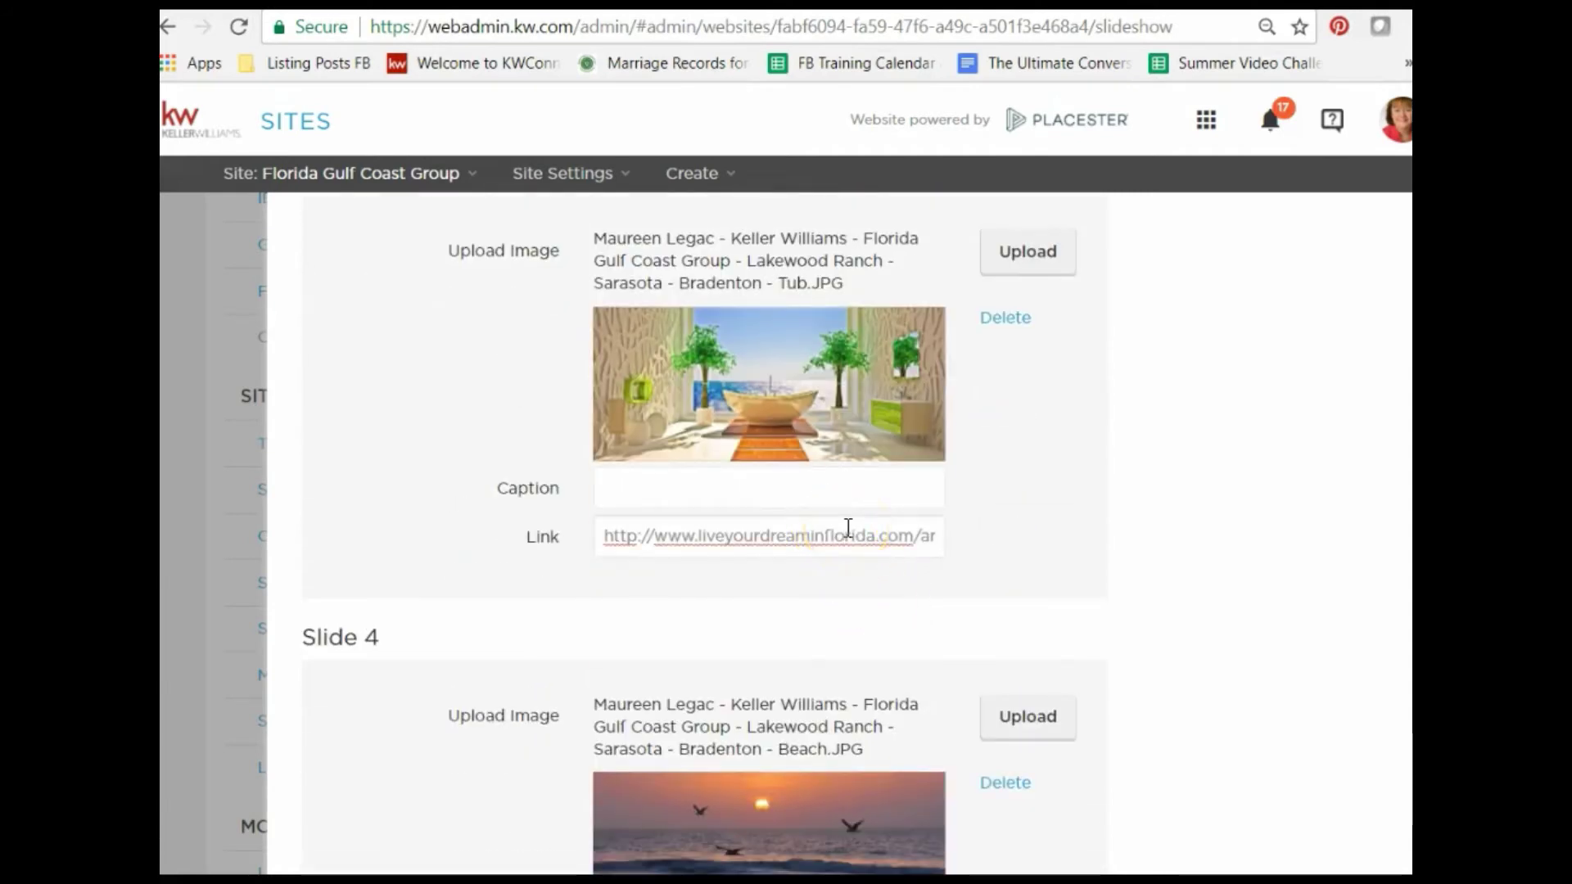
key("Right")
key("Right")
key("Right")
key("Right")
key("Right")
key("Right")
key("Right")
key("Right")
key("Right")
key("Right")
key("Right")
key("Right")
key("Right")
key("Right")
key("Right")
key("Right")
key("Right")
key("Right")
key("Right")
key("Right")
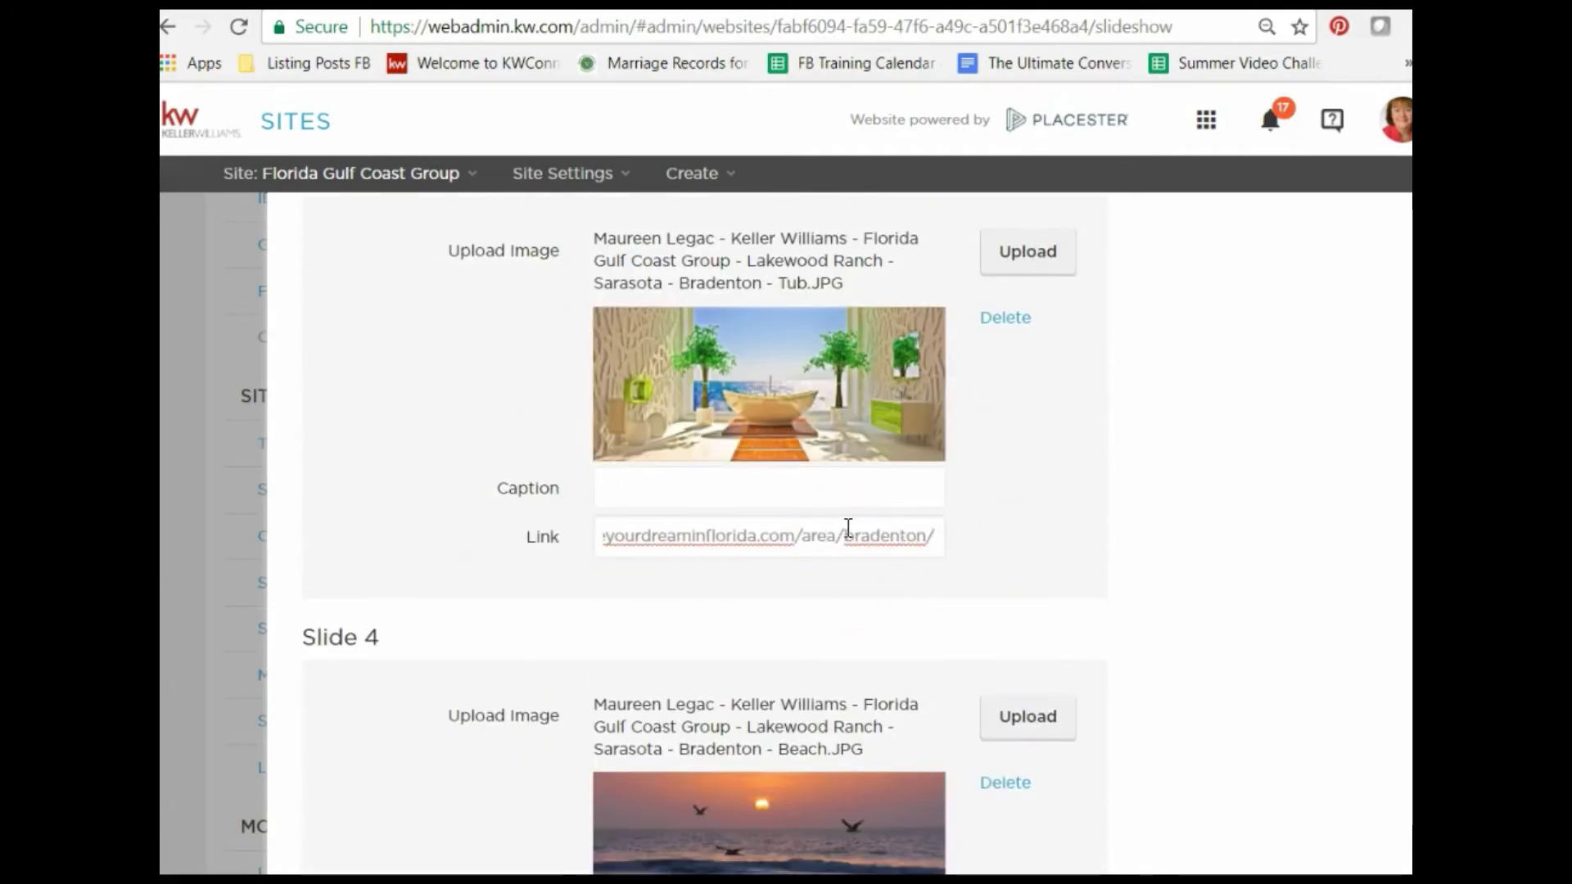
left_click(837, 527)
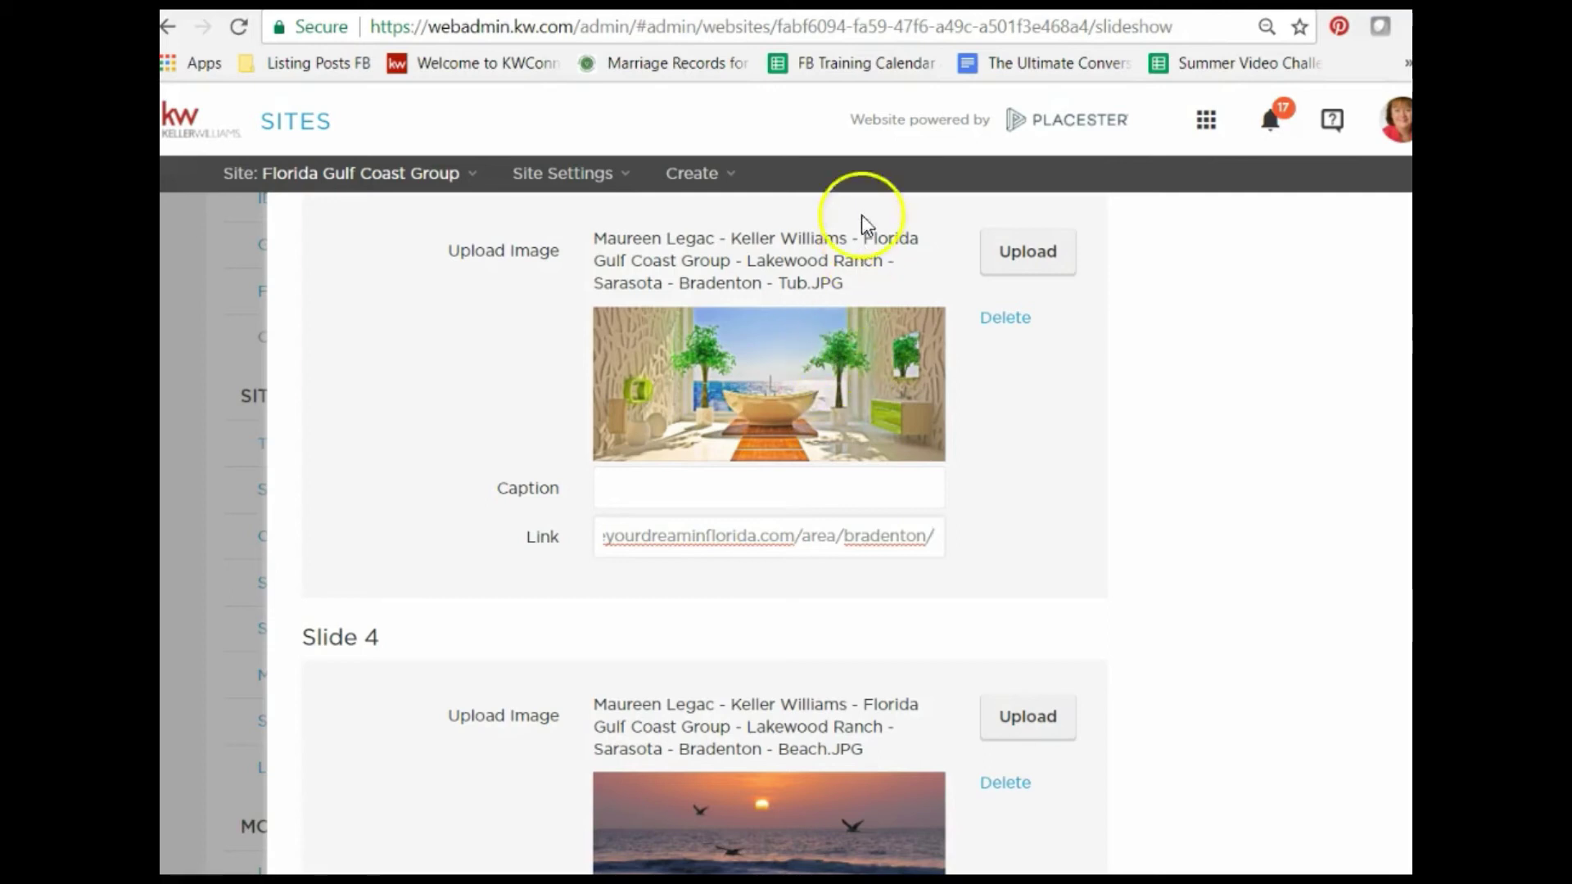
Step: Return to the live Bradenton page, then open Home Value and scroll through its home-worth form
left_click(936, 21)
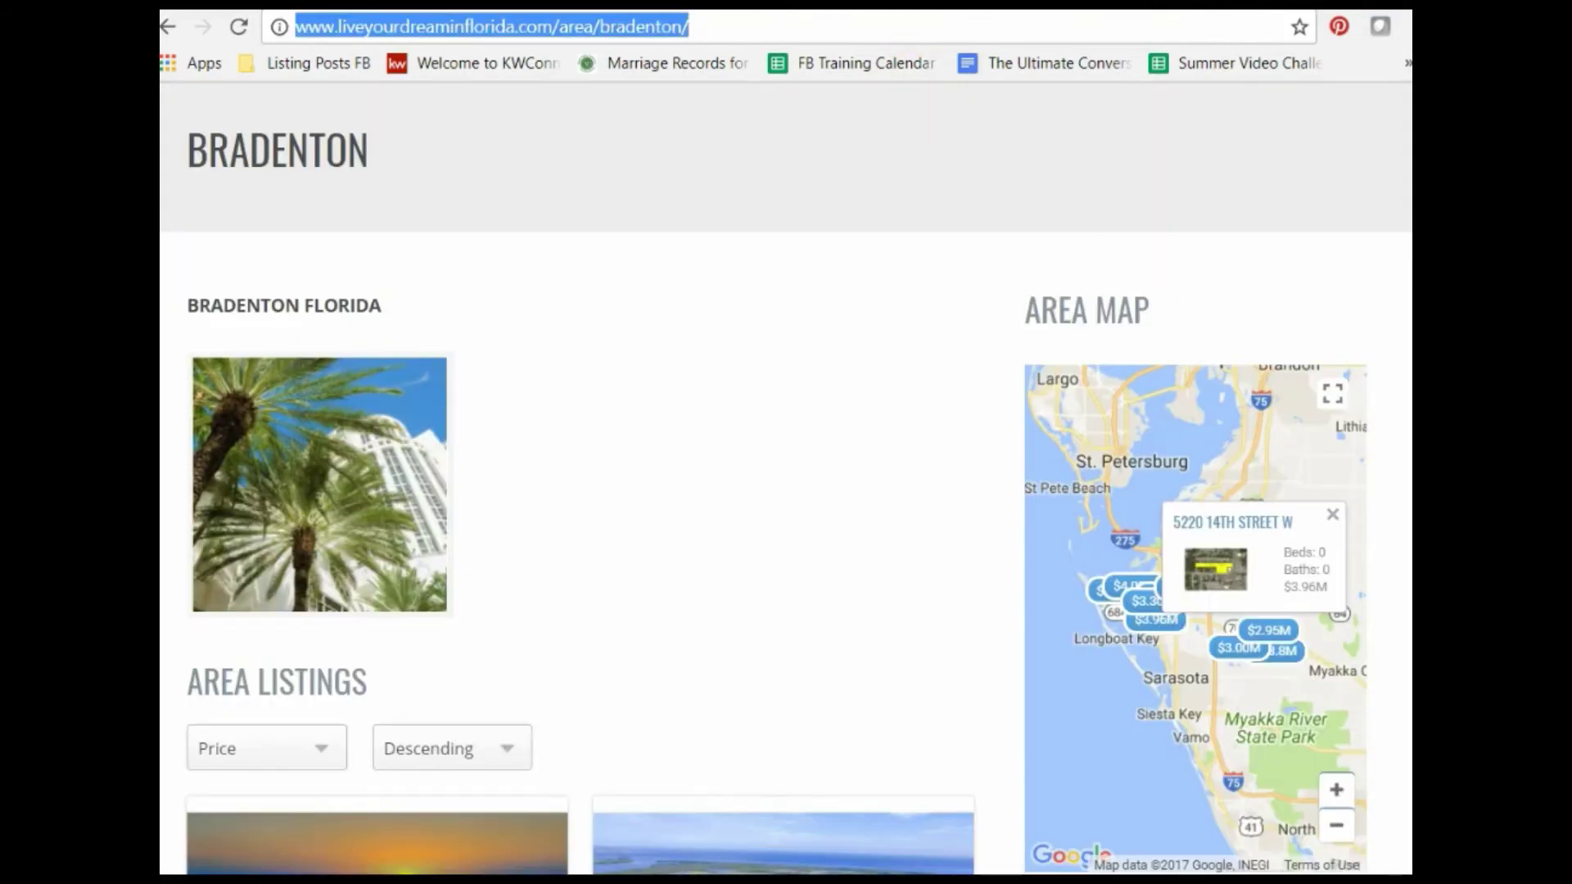
key("Return")
left_click(509, 342)
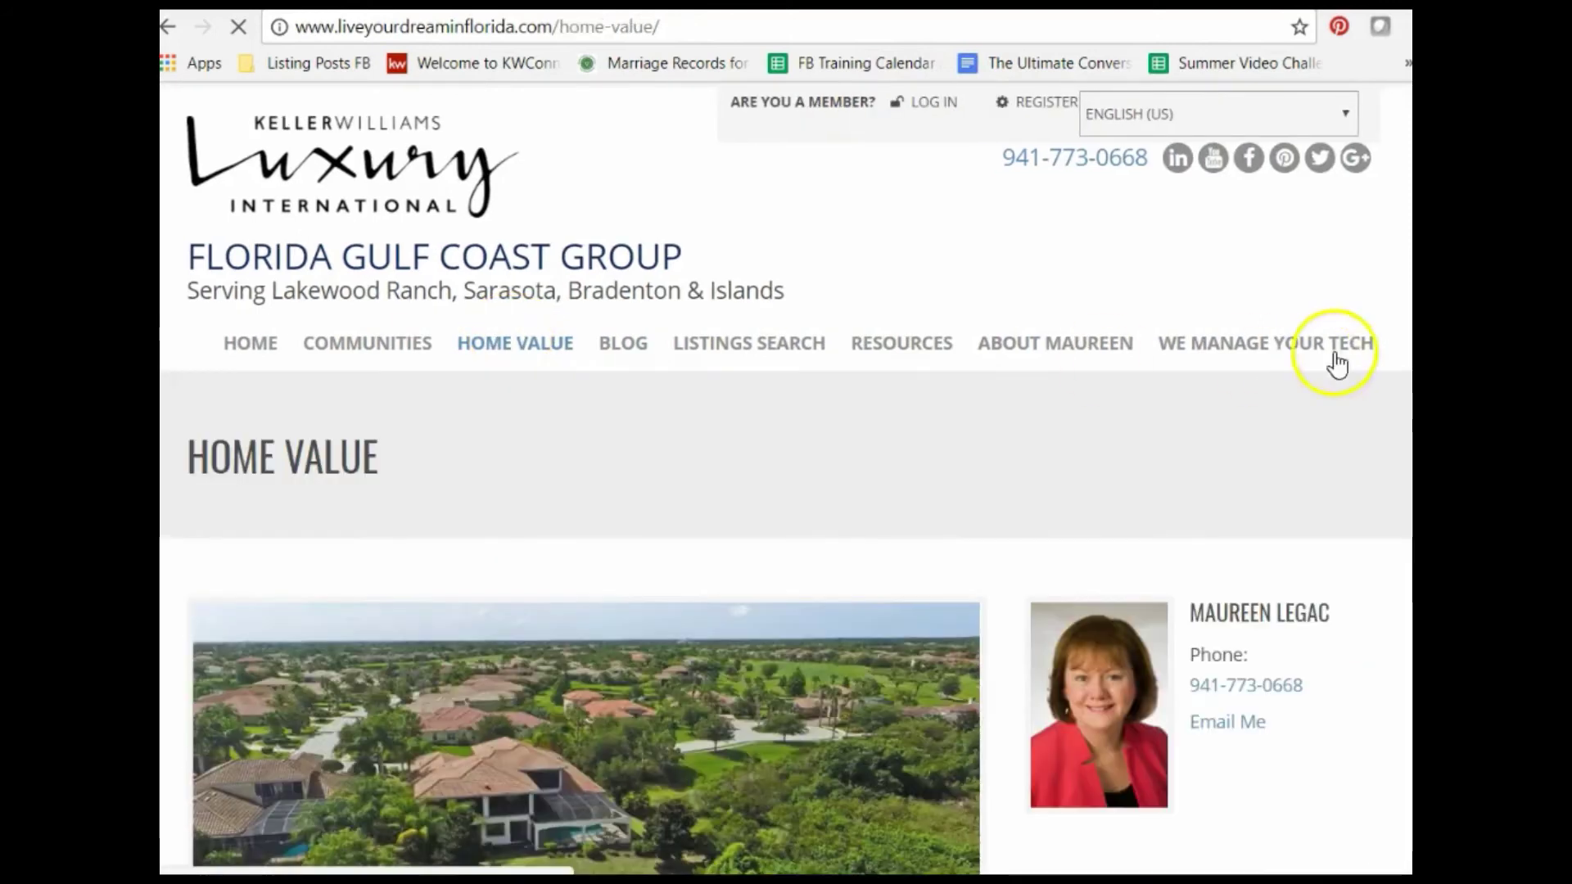
scroll(786, 491, "down", 1)
scroll(786, 491, "down", 6)
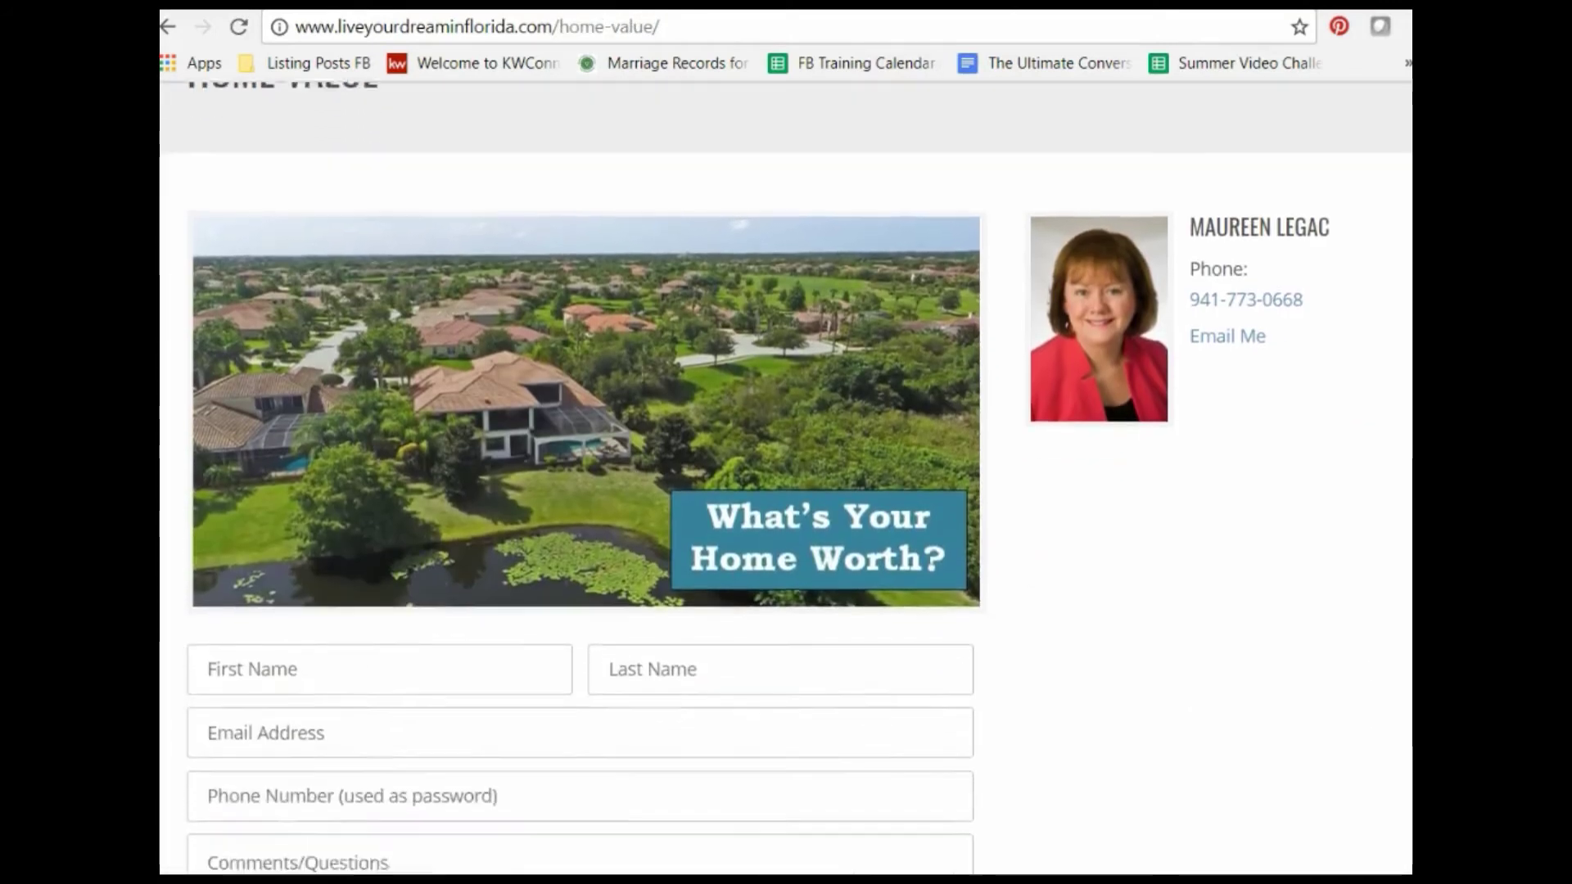
scroll(786, 479, "up", 3)
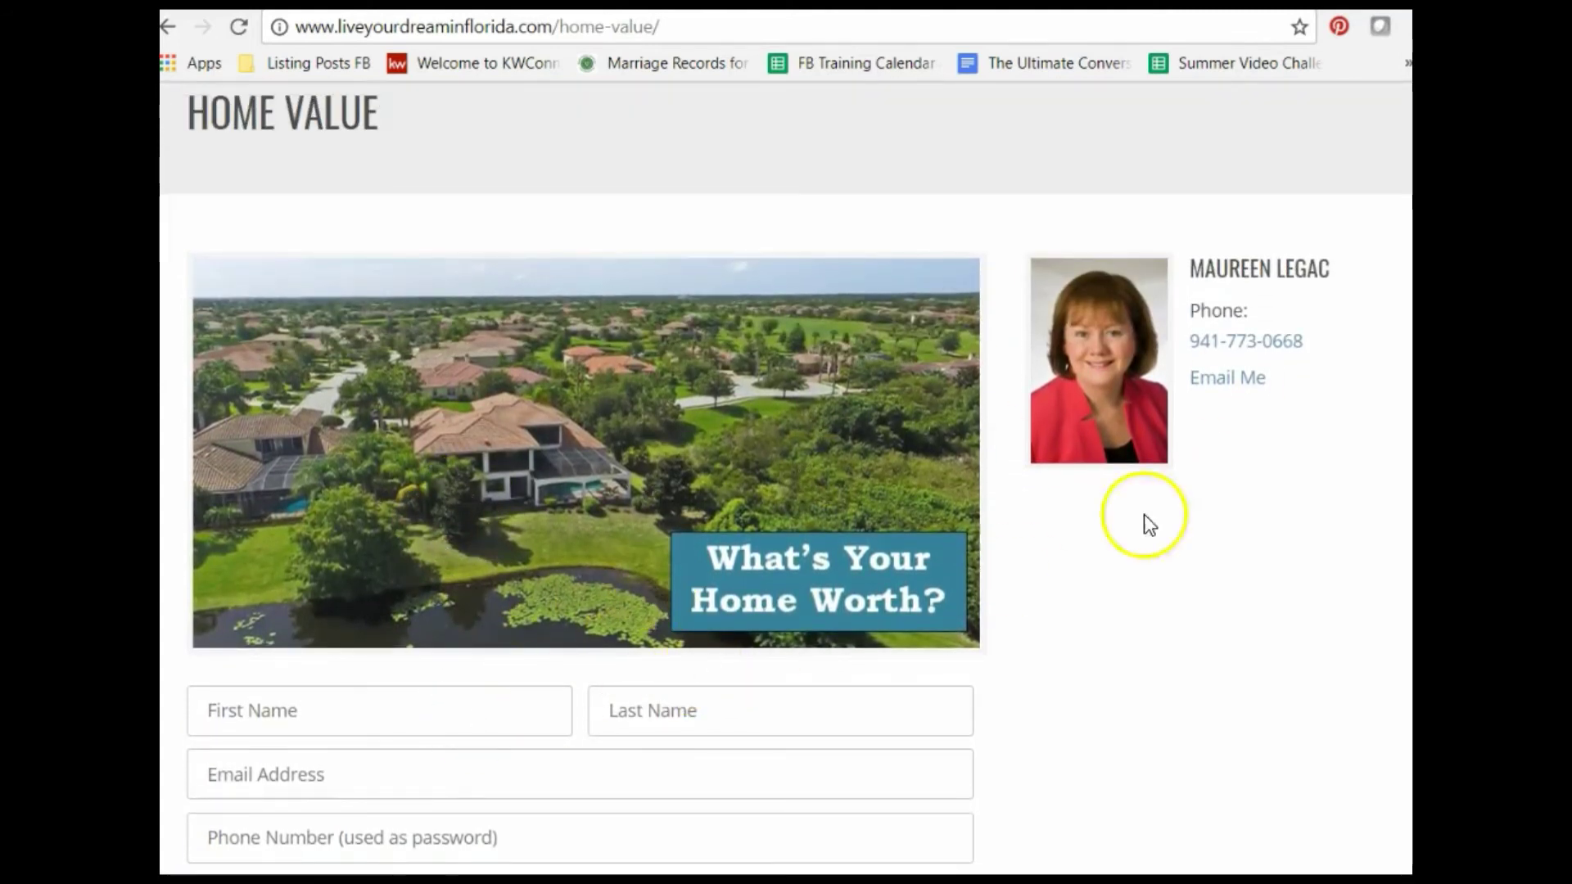
scroll(1392, 509, "down", 4)
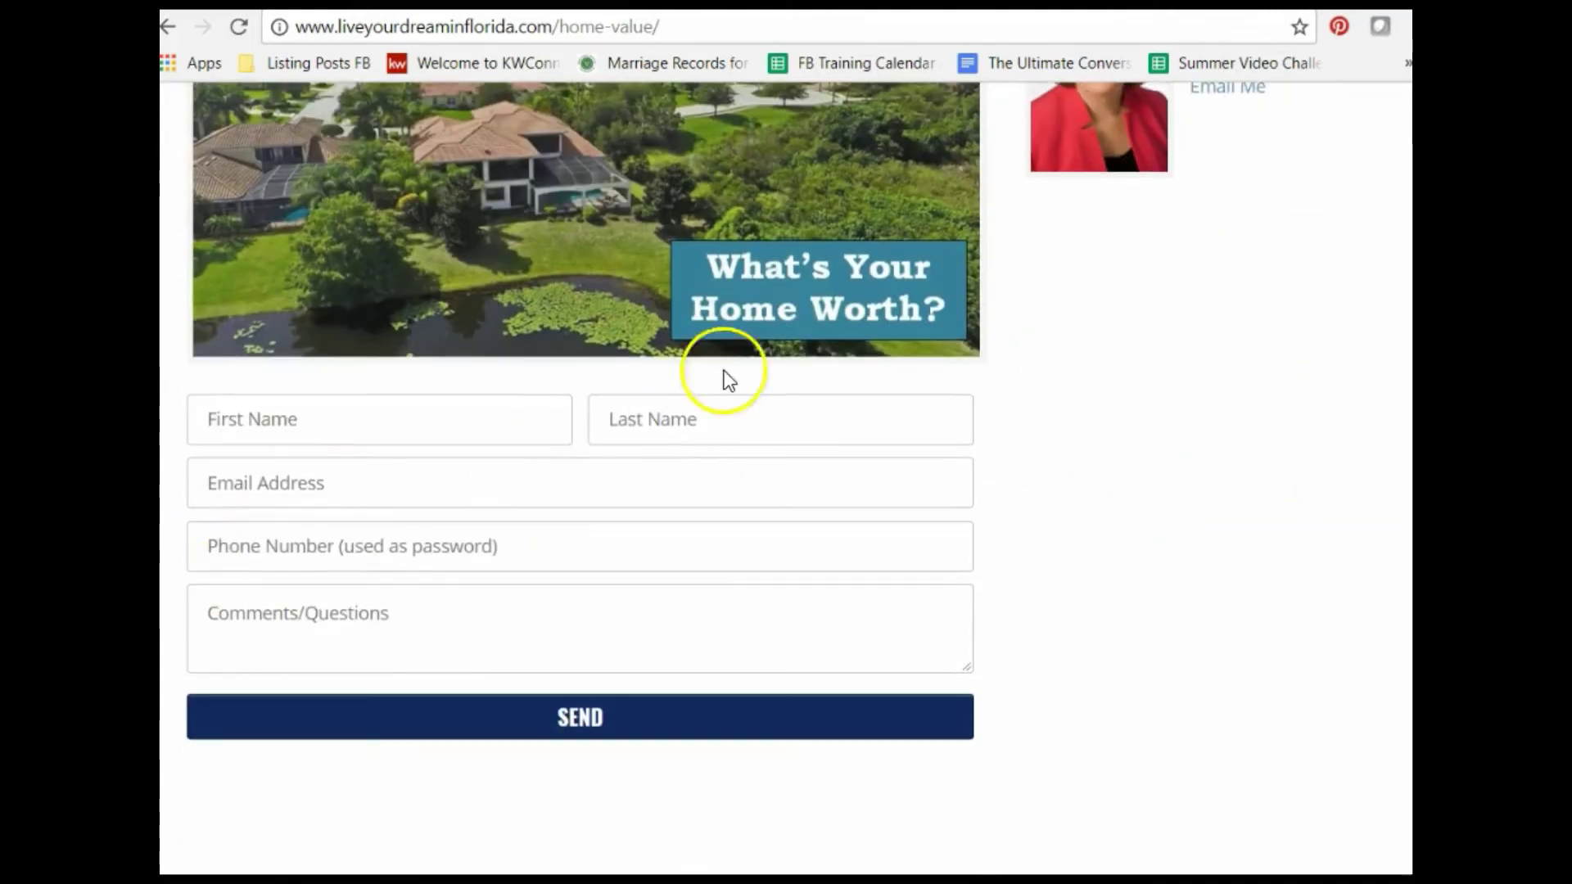
left_click(630, 31)
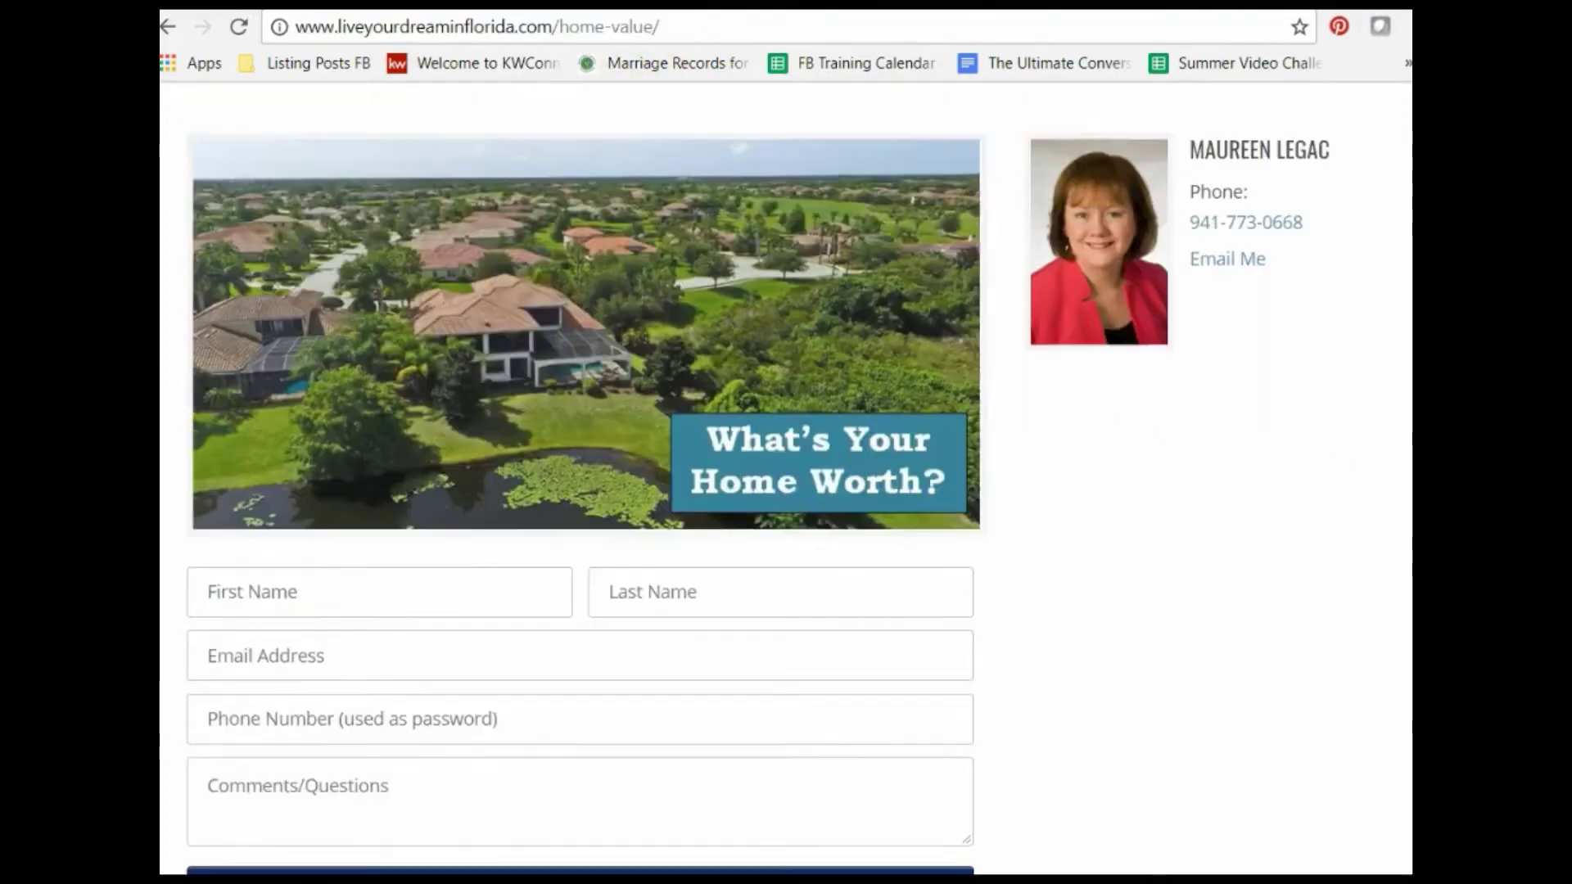
scroll(786, 491, "up", 6)
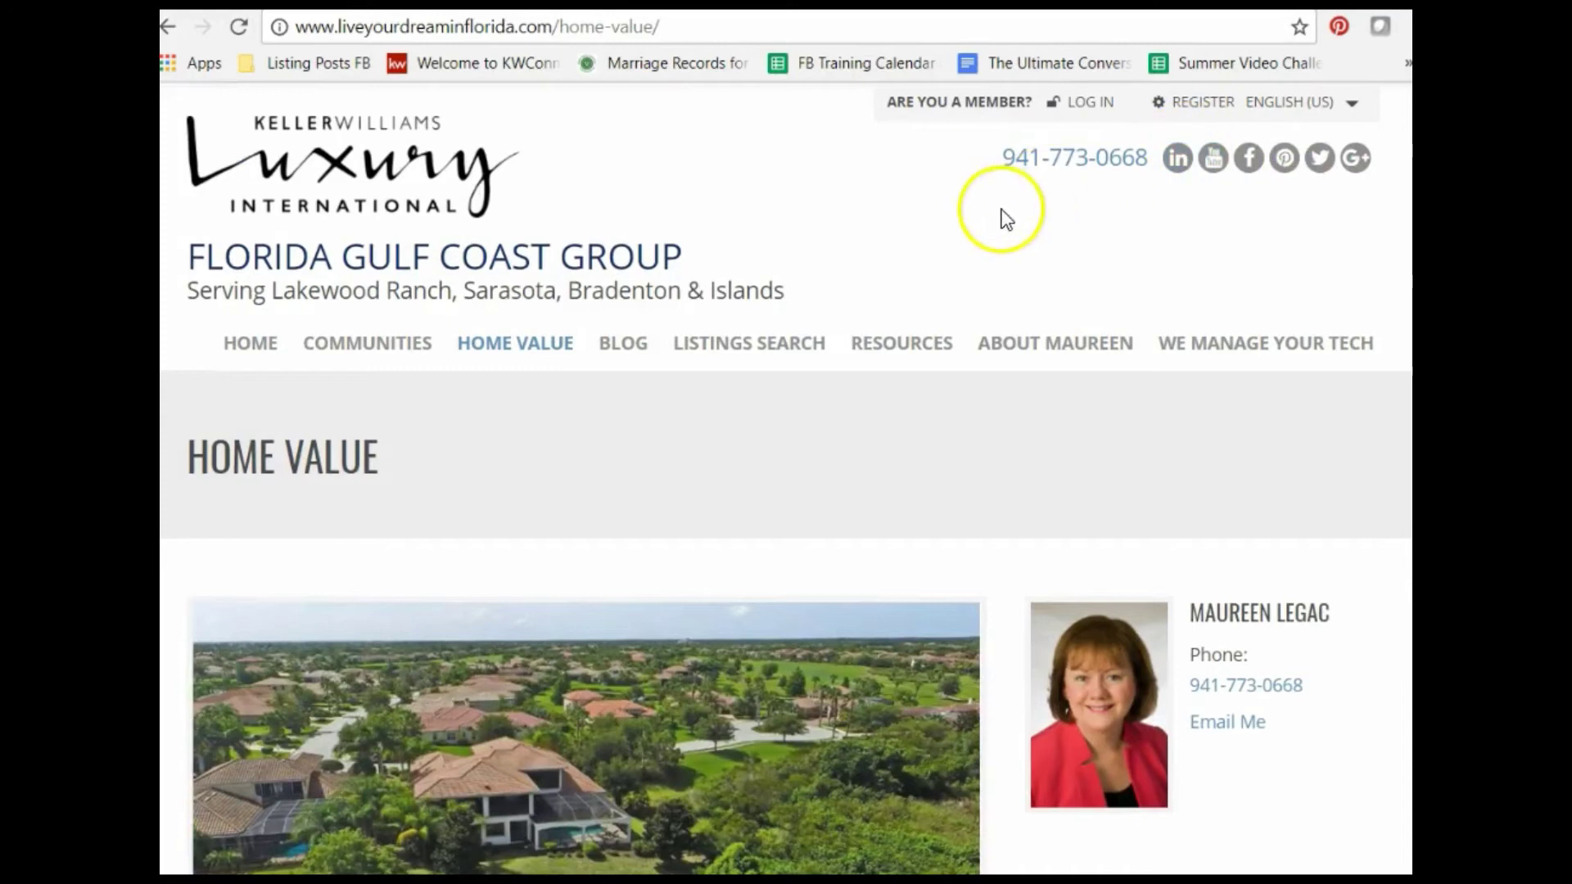
left_click(831, 10)
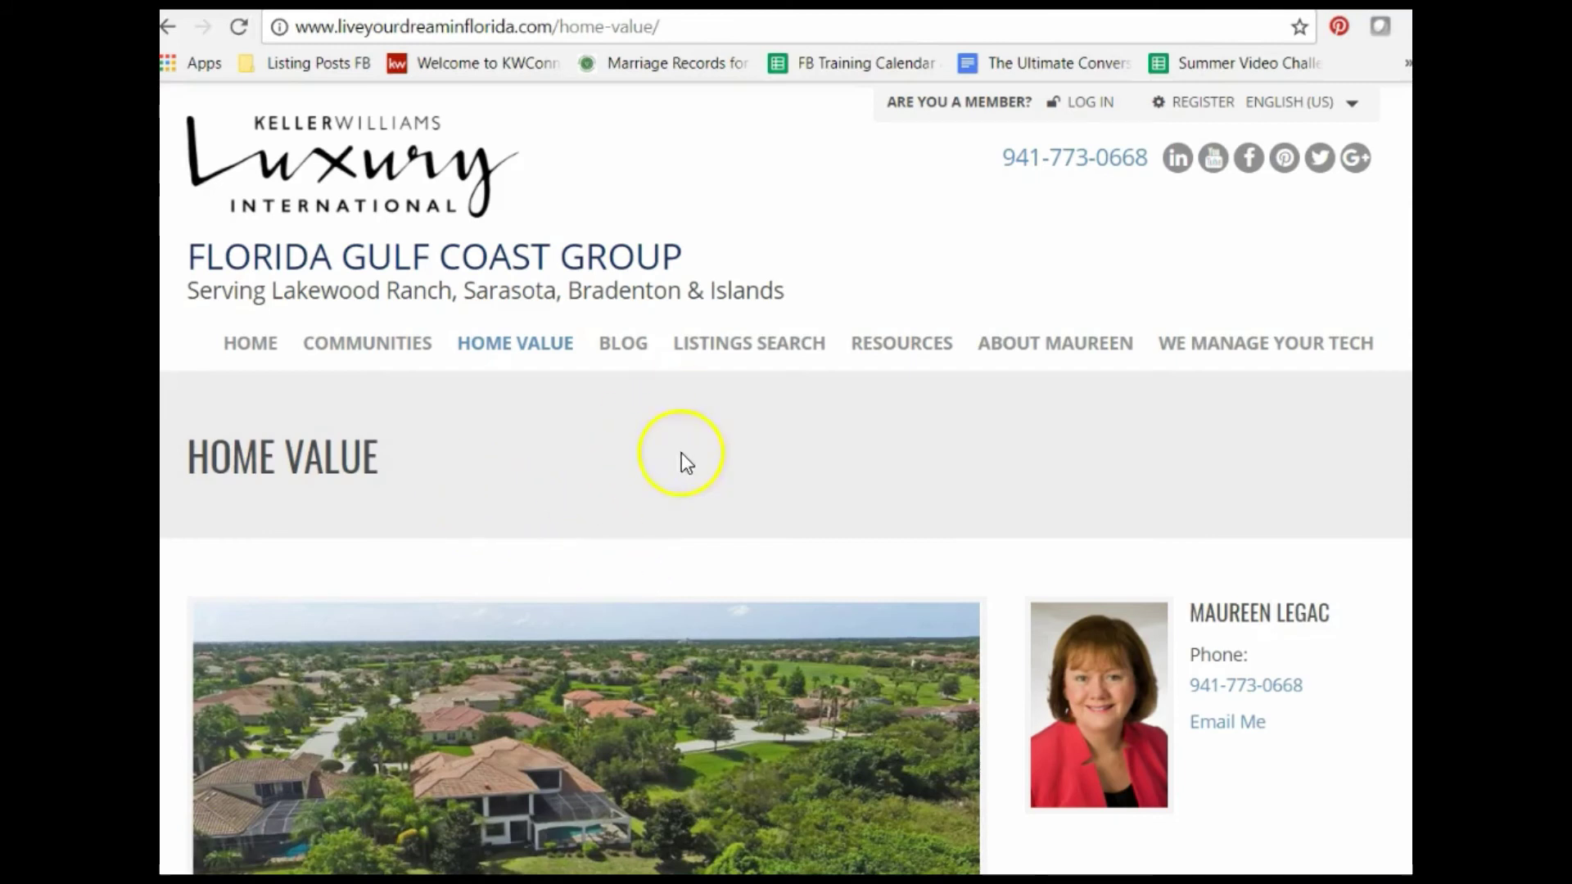
scroll(689, 441, "down", 3)
scroll(689, 441, "up", 3)
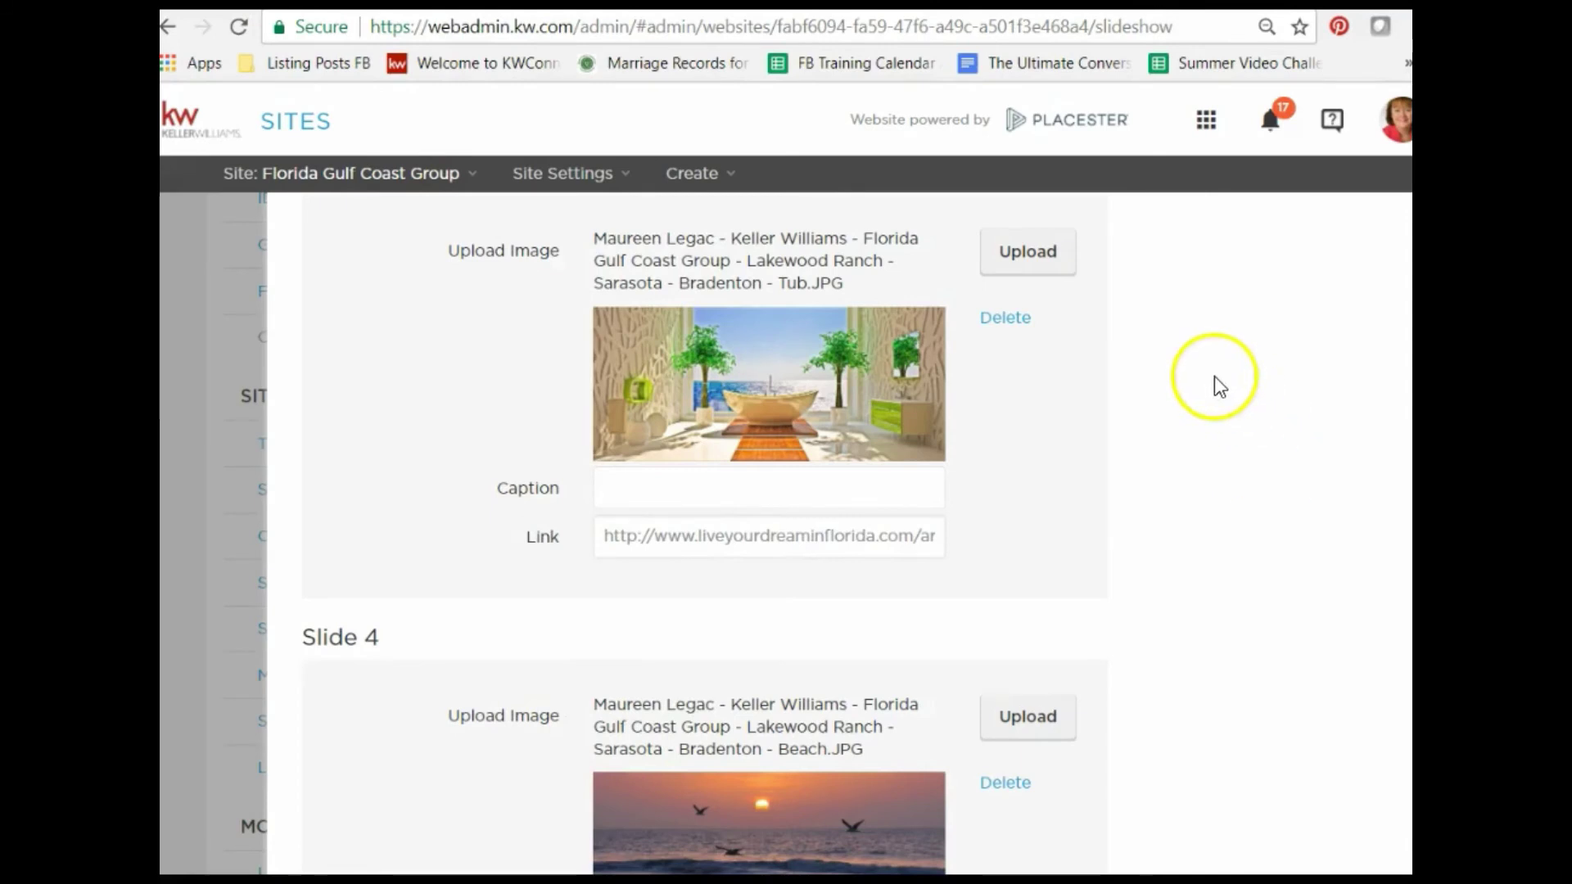
Step: Scroll the Sarasota Florida slideshow editor down to Slide 5 and back to the top
scroll(1219, 385, "down", 9)
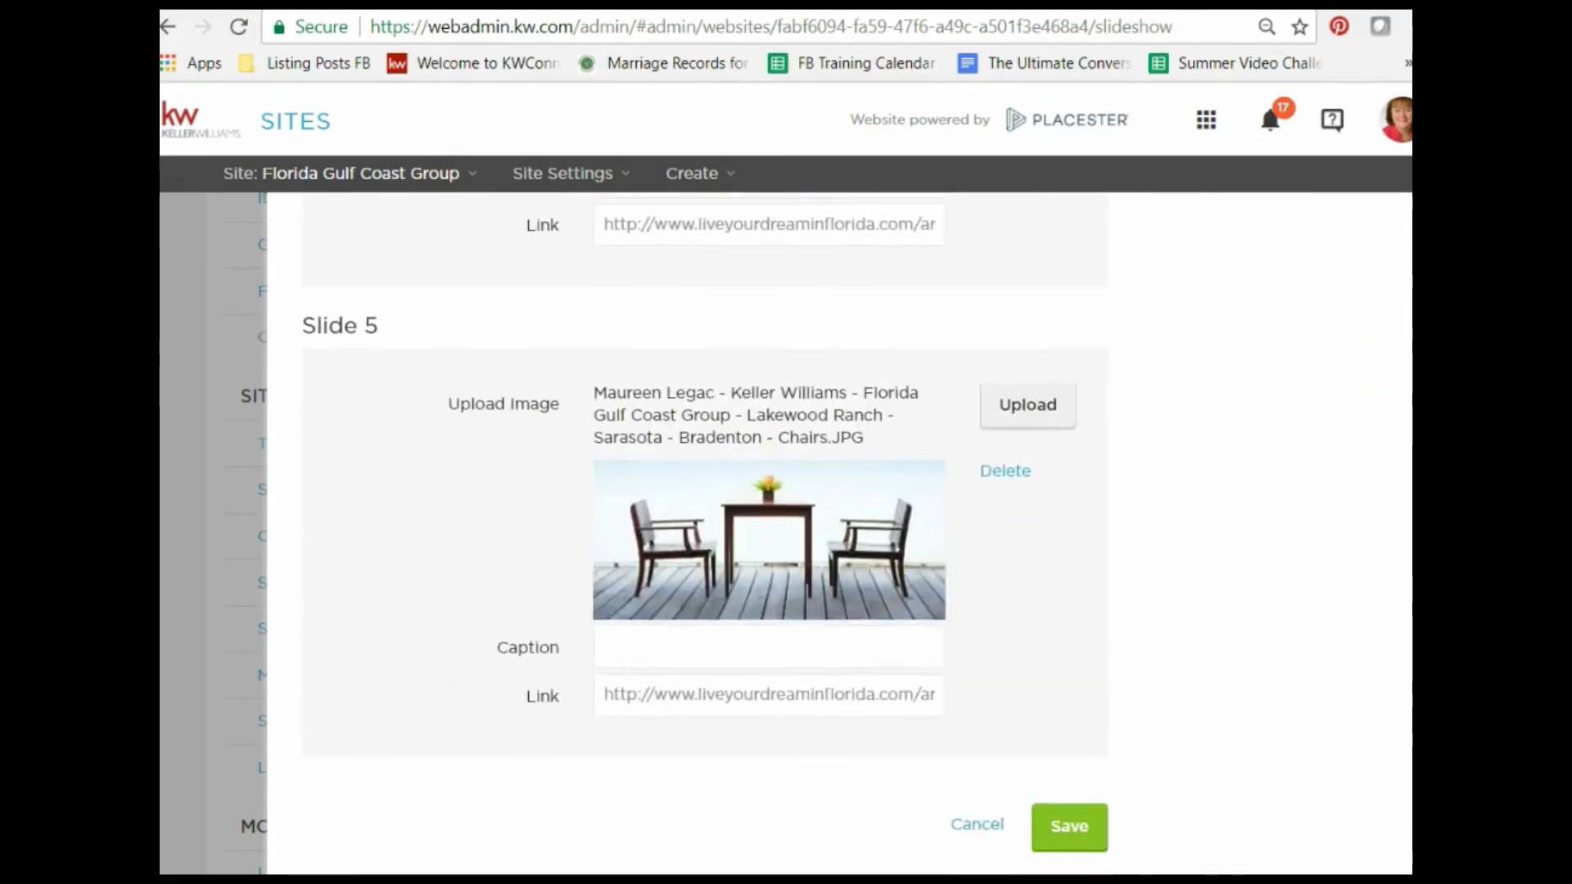
scroll(786, 532, "up", 20)
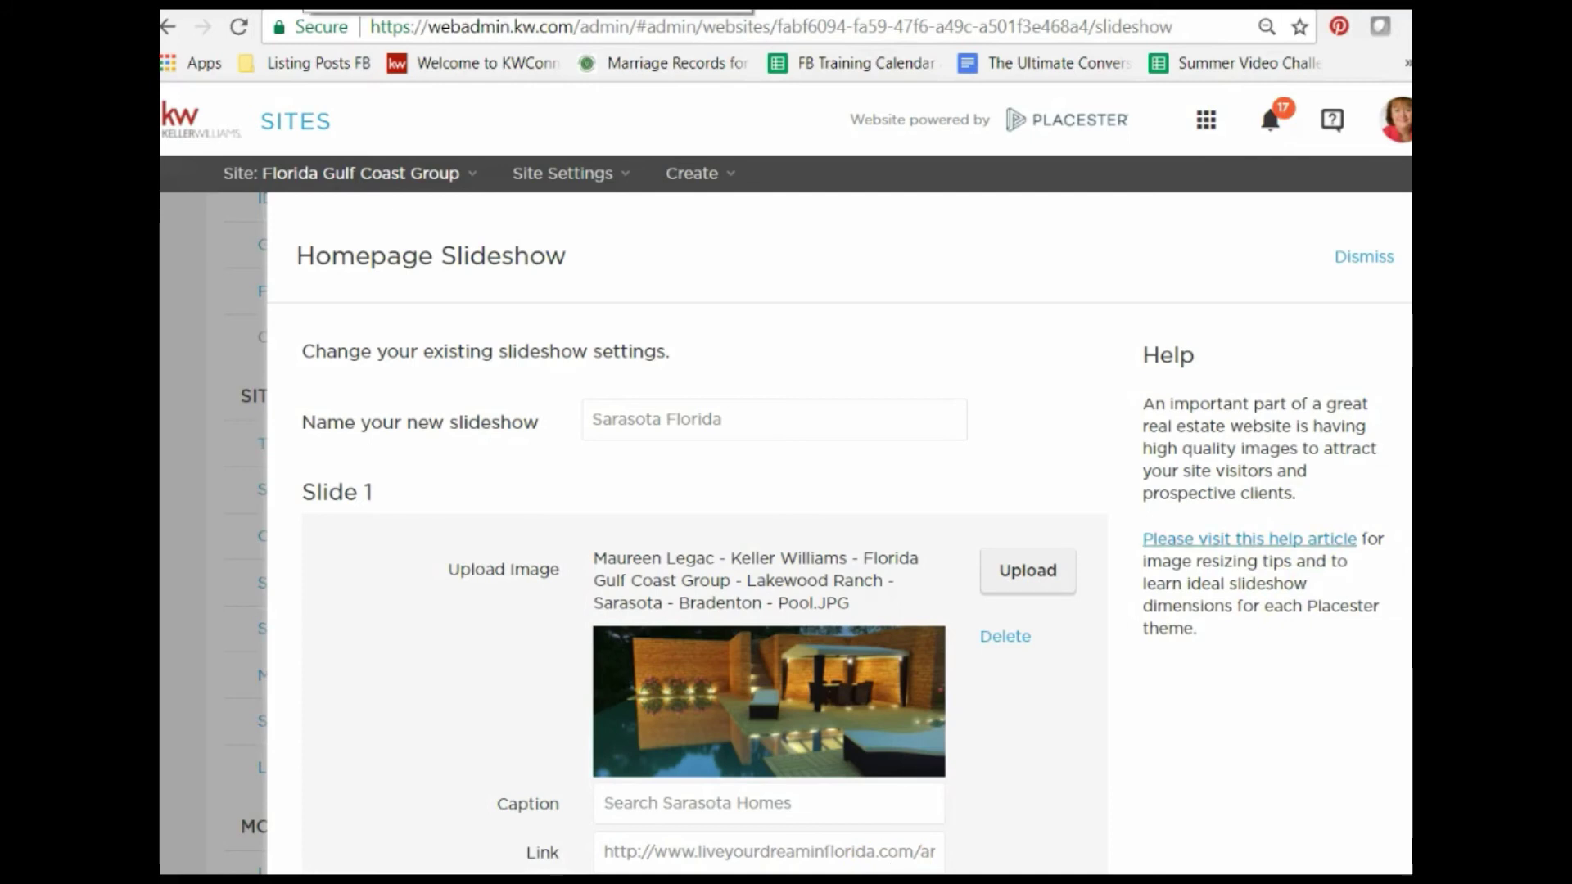
Step: Open the 'Tips and Resources for Cropping and Resizing Images' article and scroll to the recommended dimensions
left_click(1249, 538)
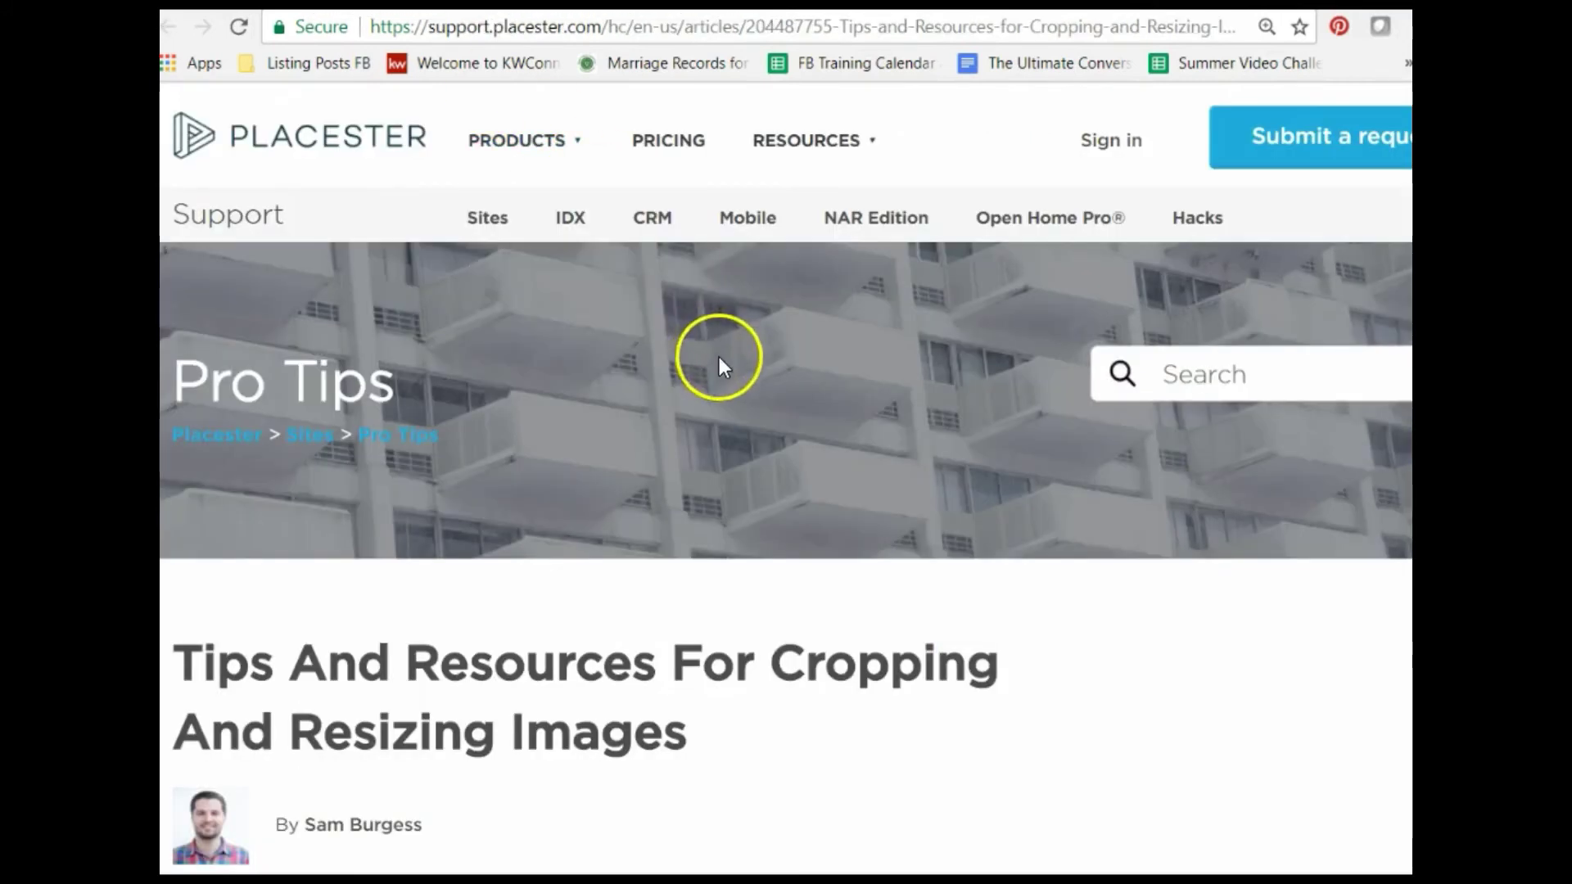
scroll(719, 361, "down", 2)
scroll(718, 360, "down", 5)
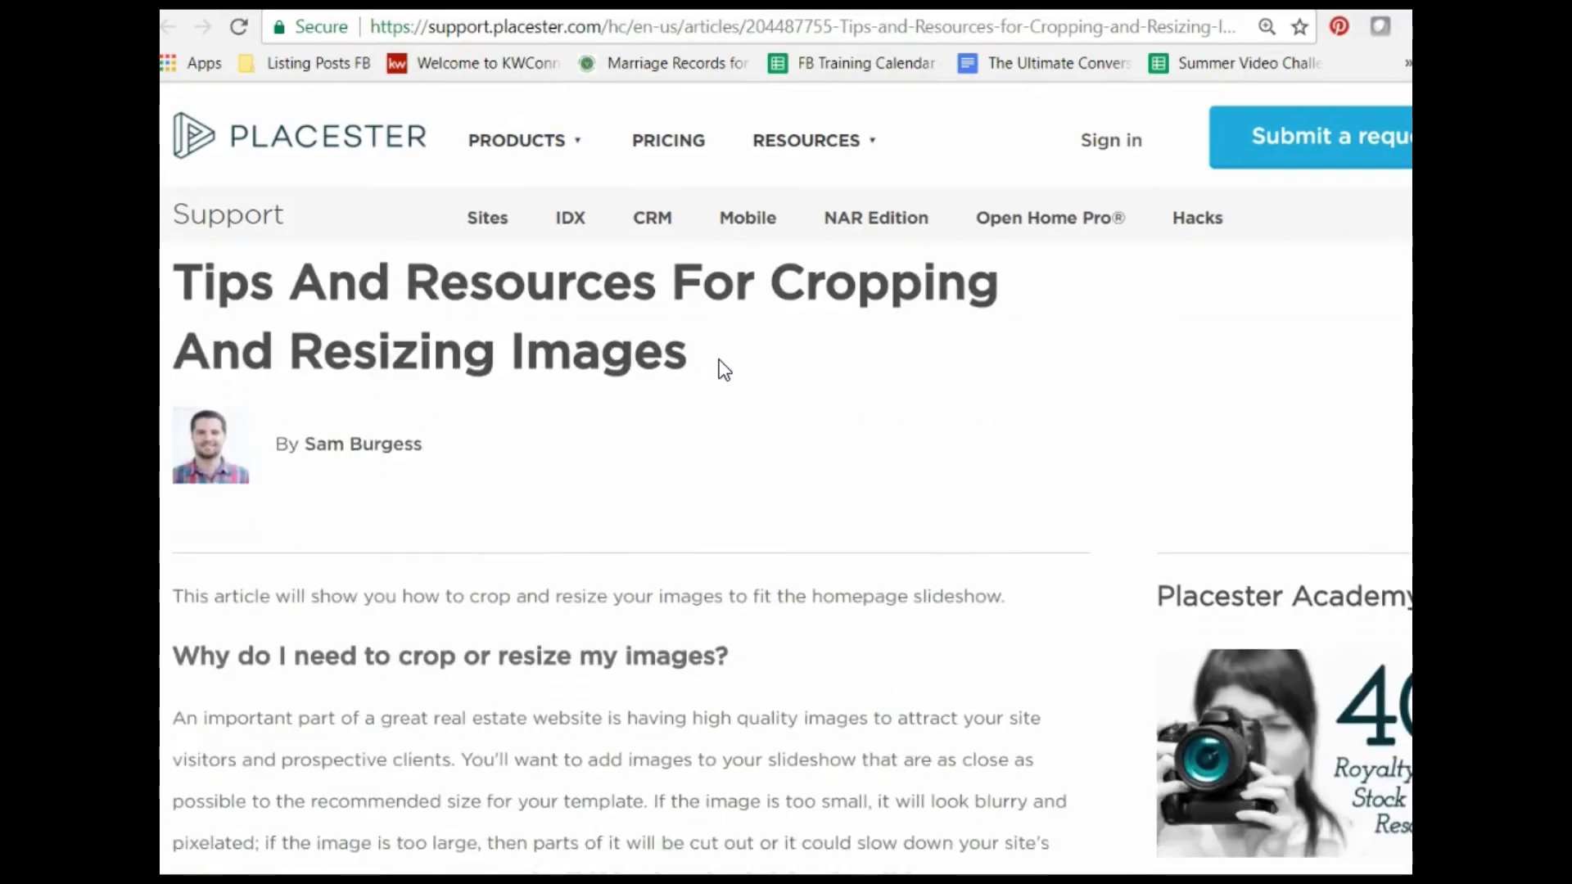
scroll(720, 368, "down", 2)
scroll(737, 376, "down", 3)
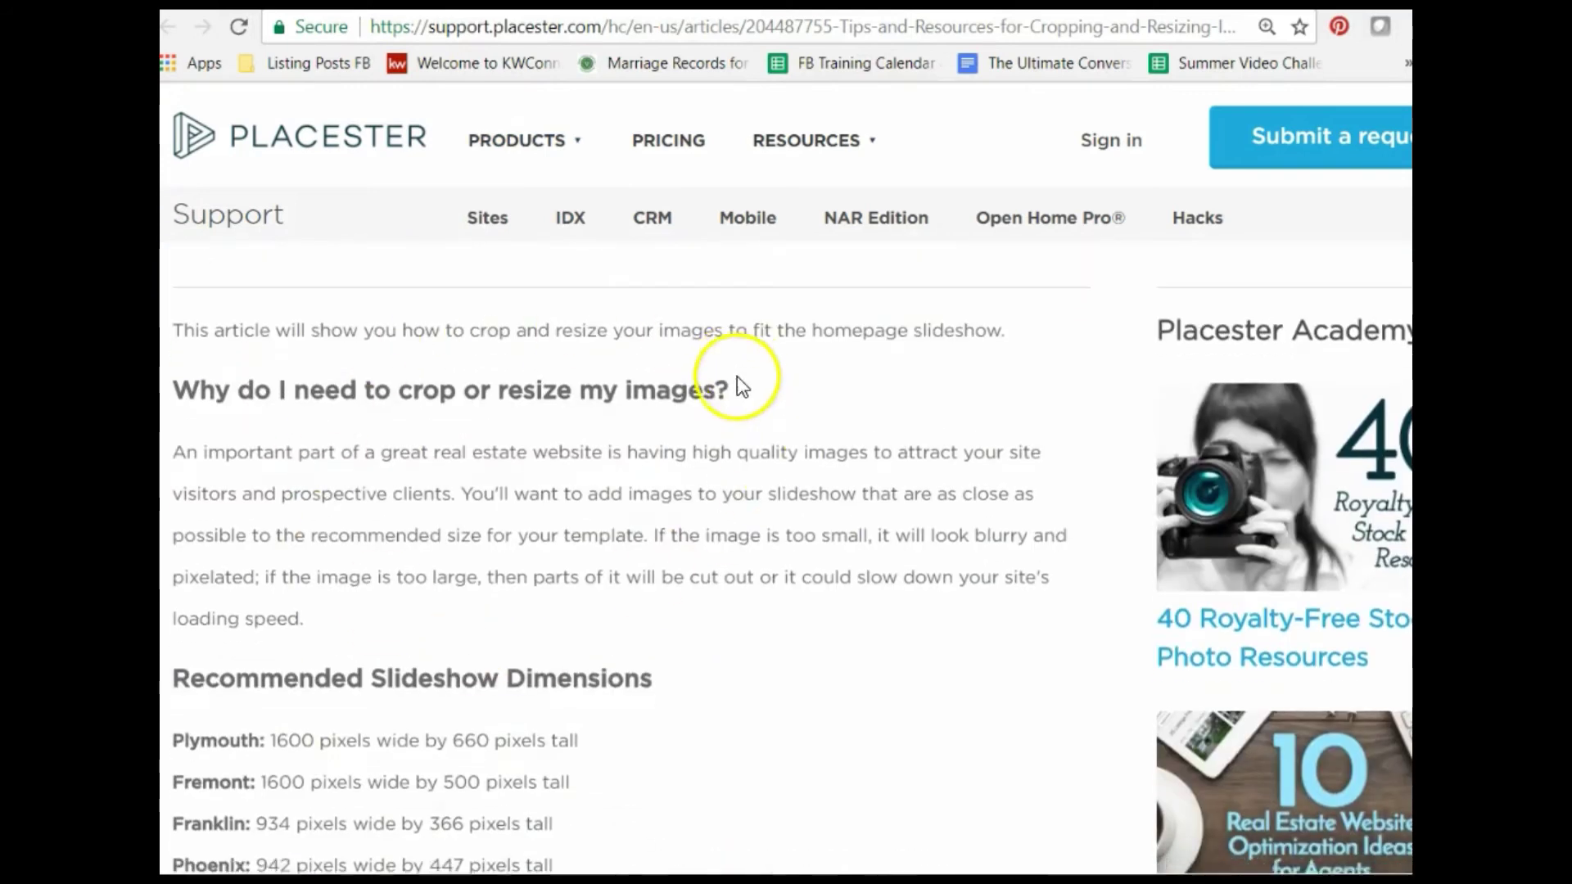
scroll(738, 376, "down", 1)
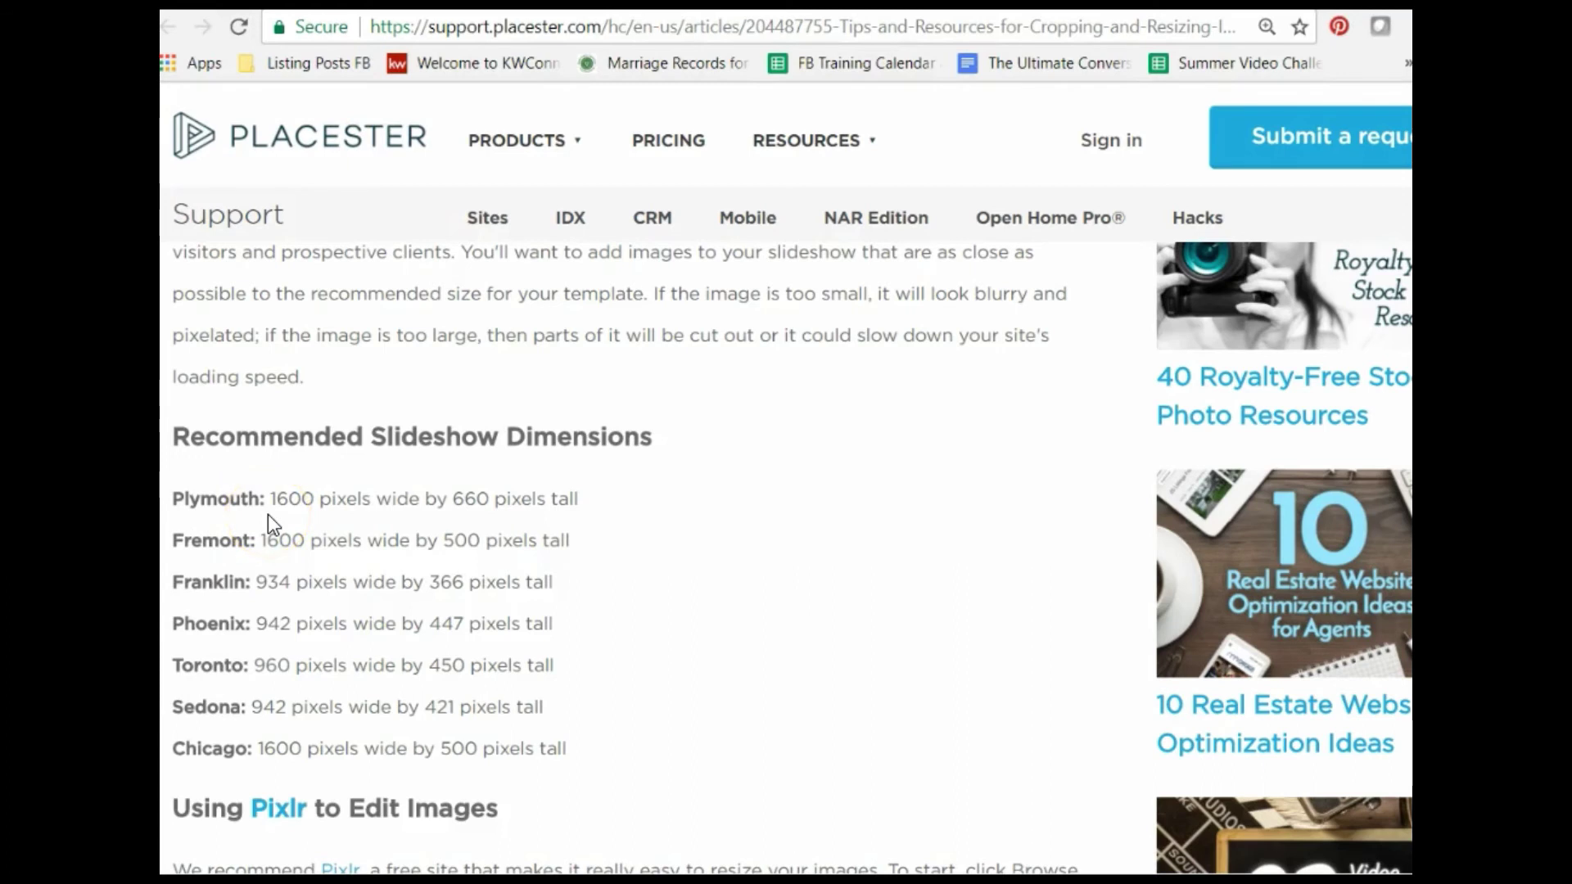
scroll(268, 514, "down", 1)
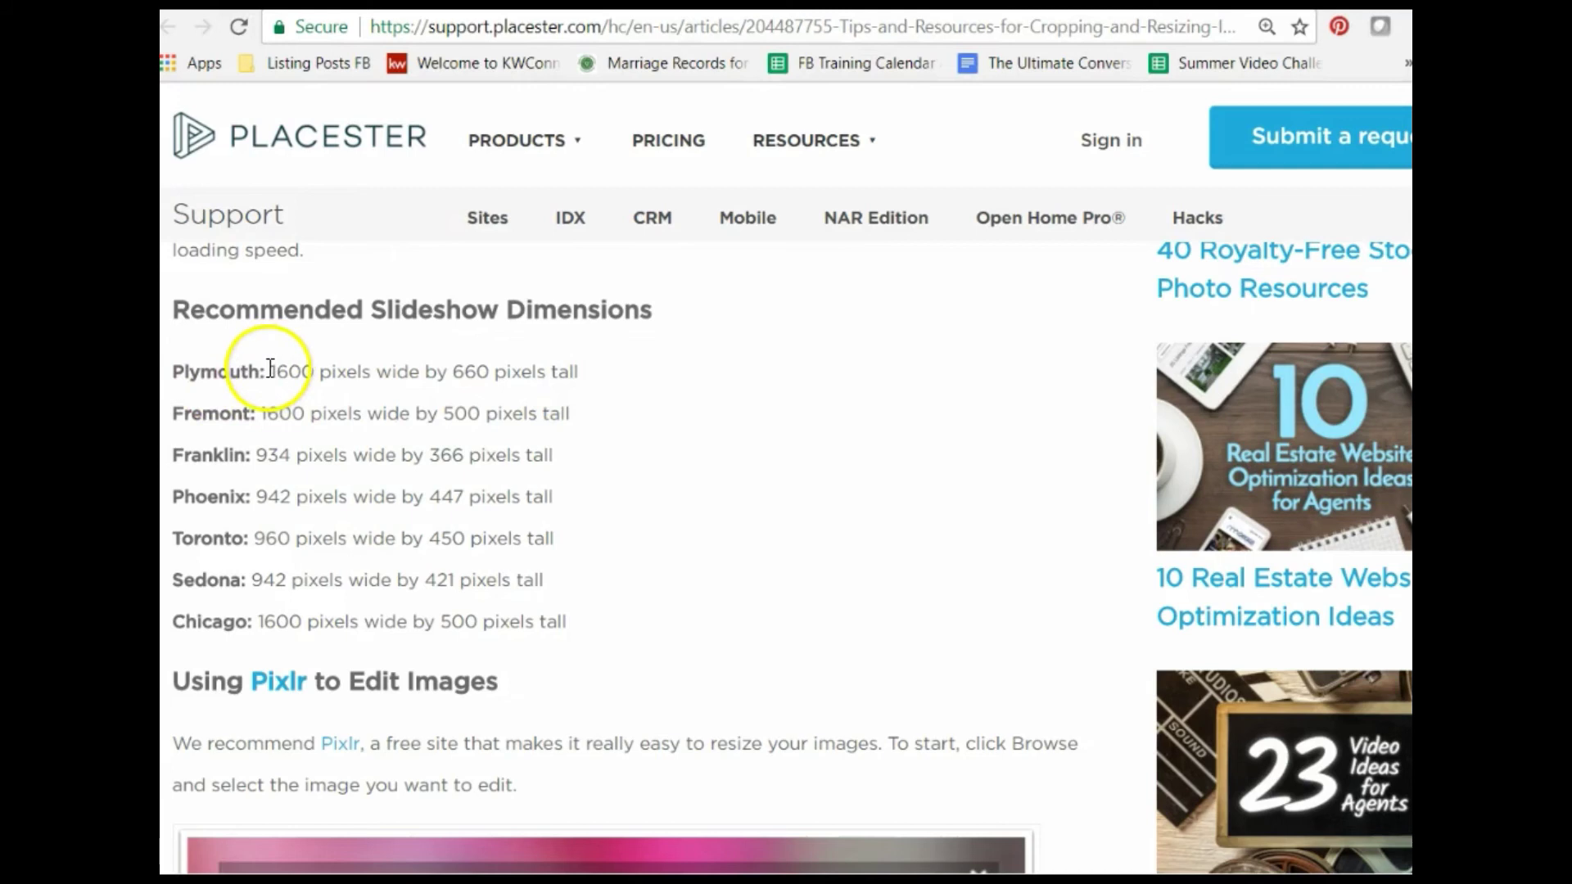
Step: Highlight the Plymouth and Fremont dimensions, then read through the Pixlr and Resize Tool sections
left_click_drag(270, 369, 591, 385)
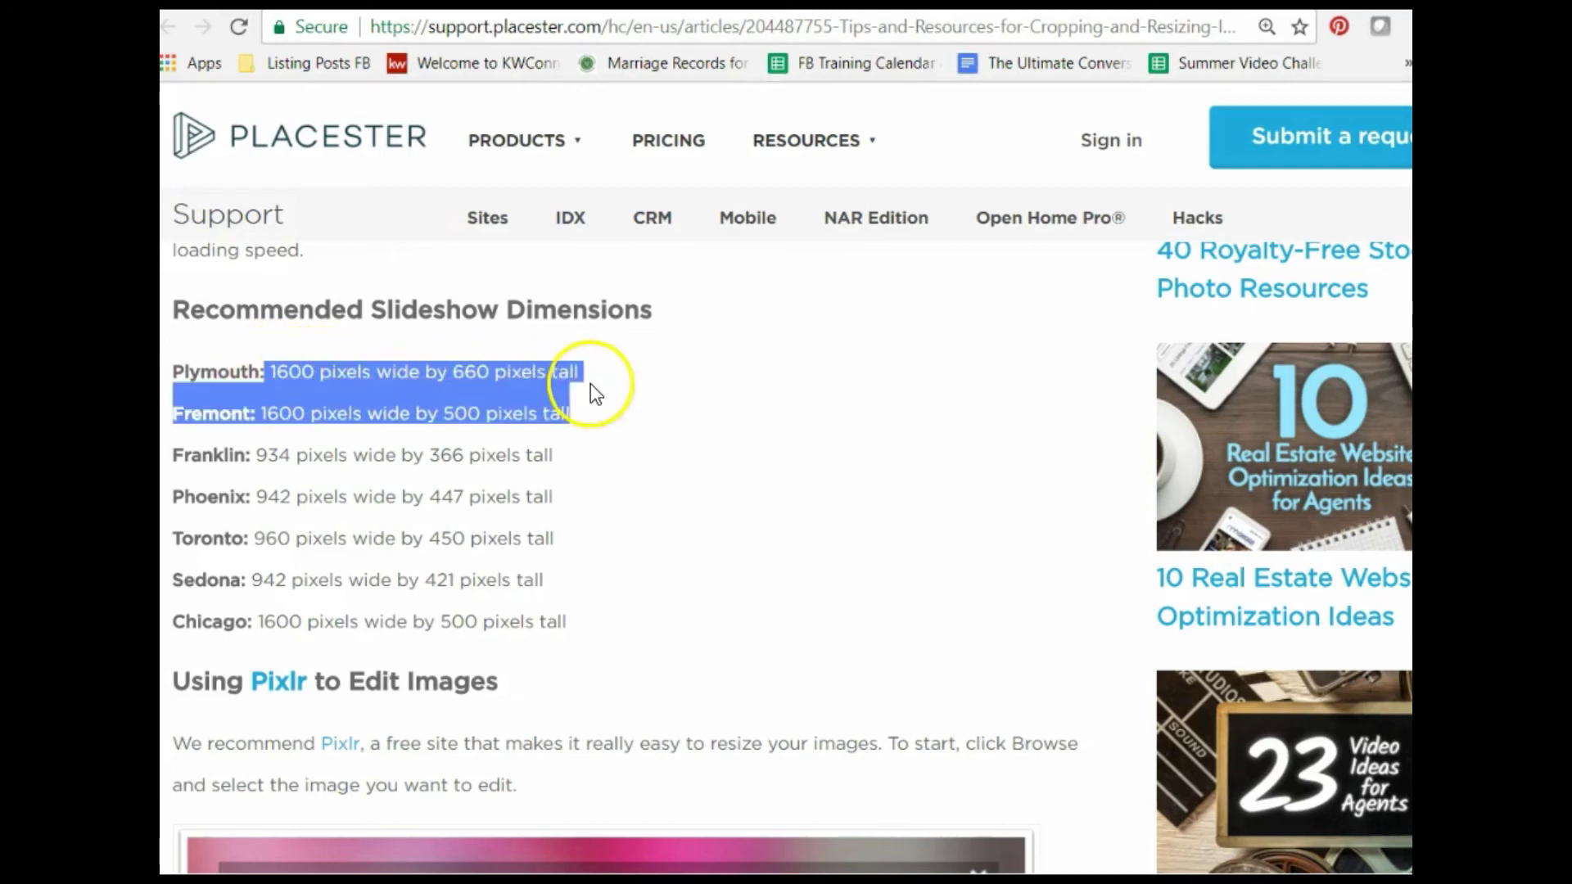
left_click(701, 515)
scroll(641, 527, "down", 2)
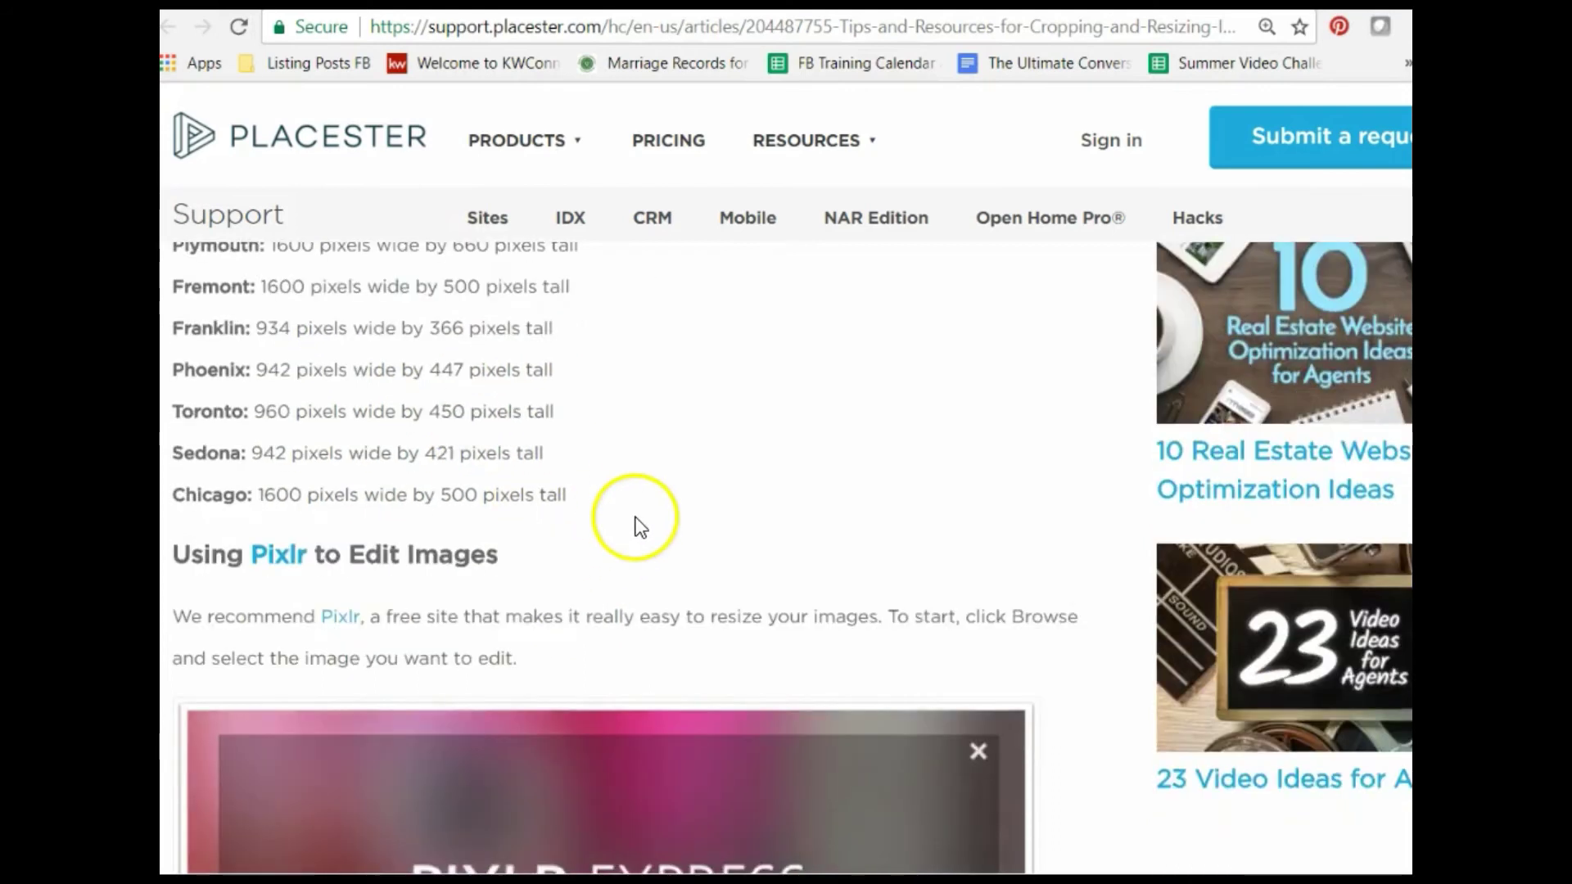
scroll(640, 526, "up", 10)
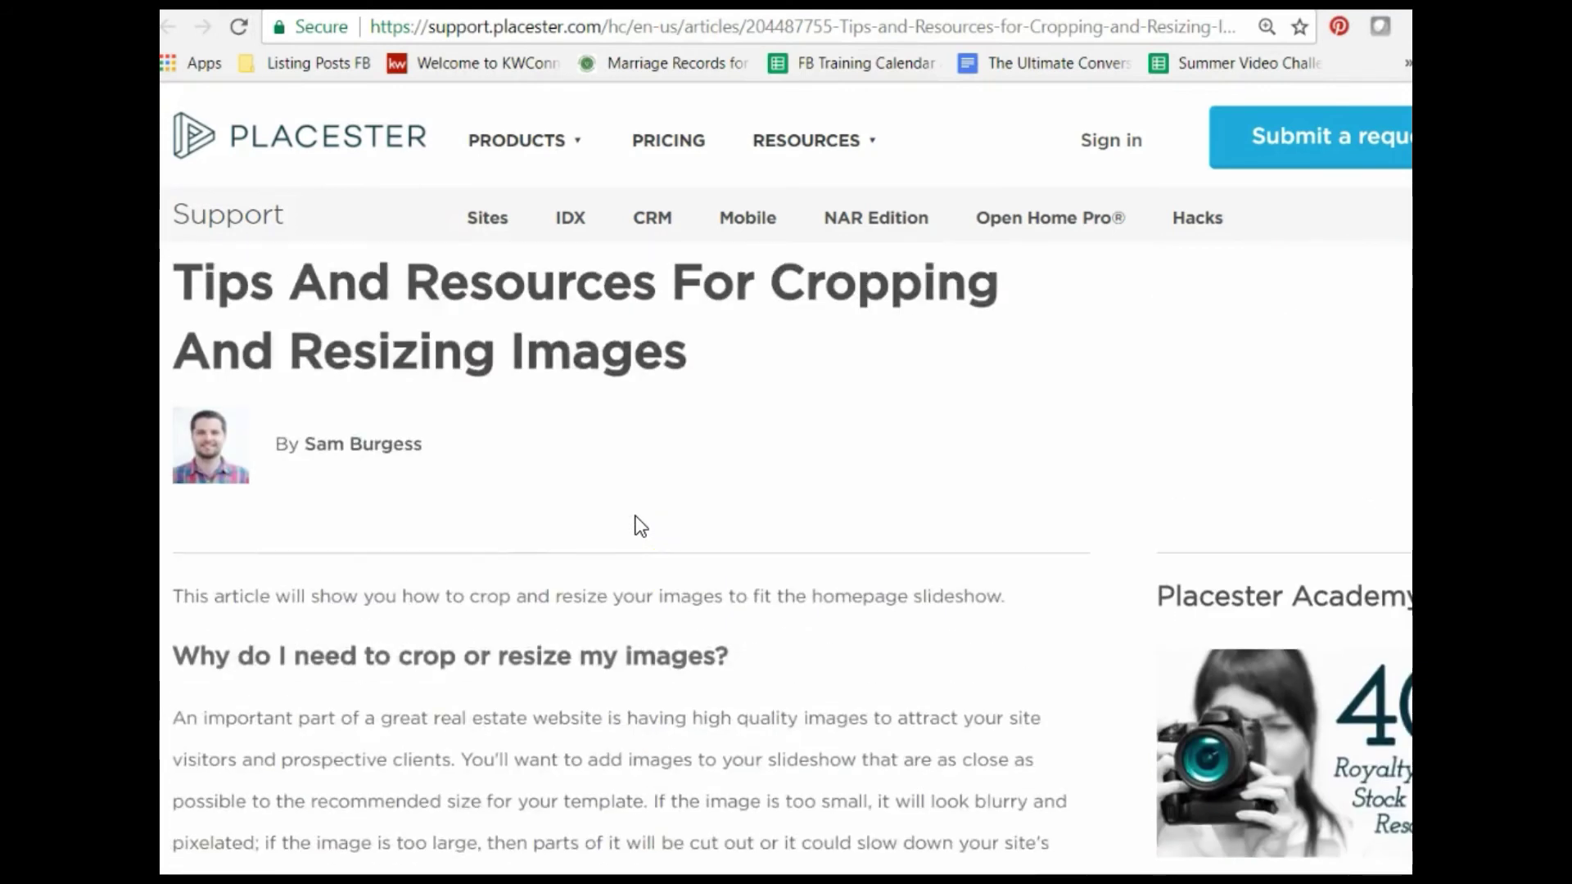
scroll(653, 505, "down", 8)
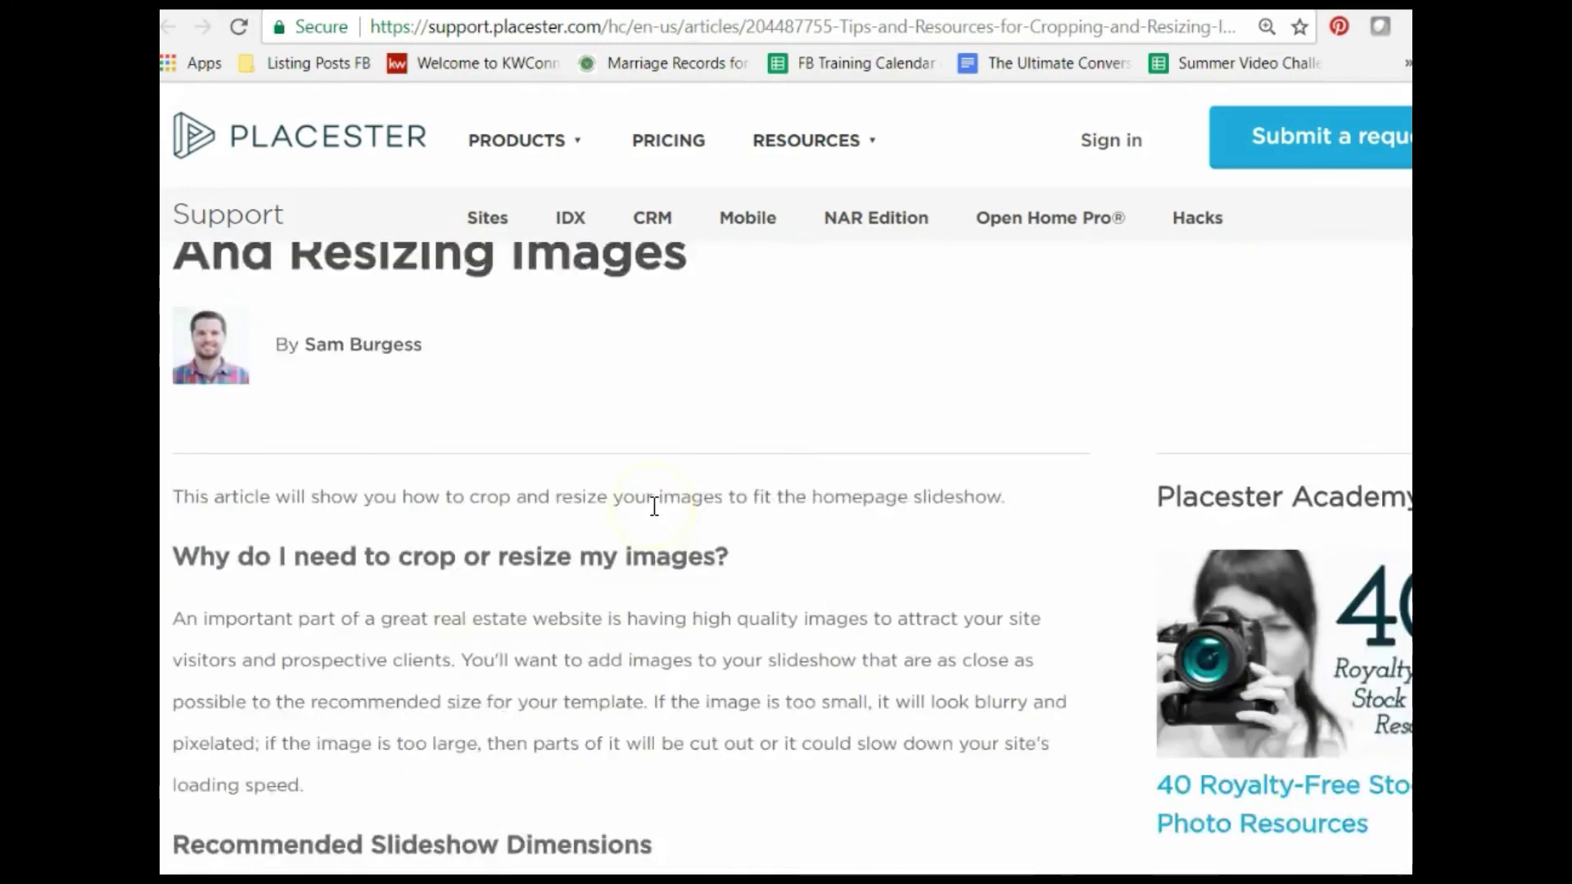
scroll(654, 505, "down", 3)
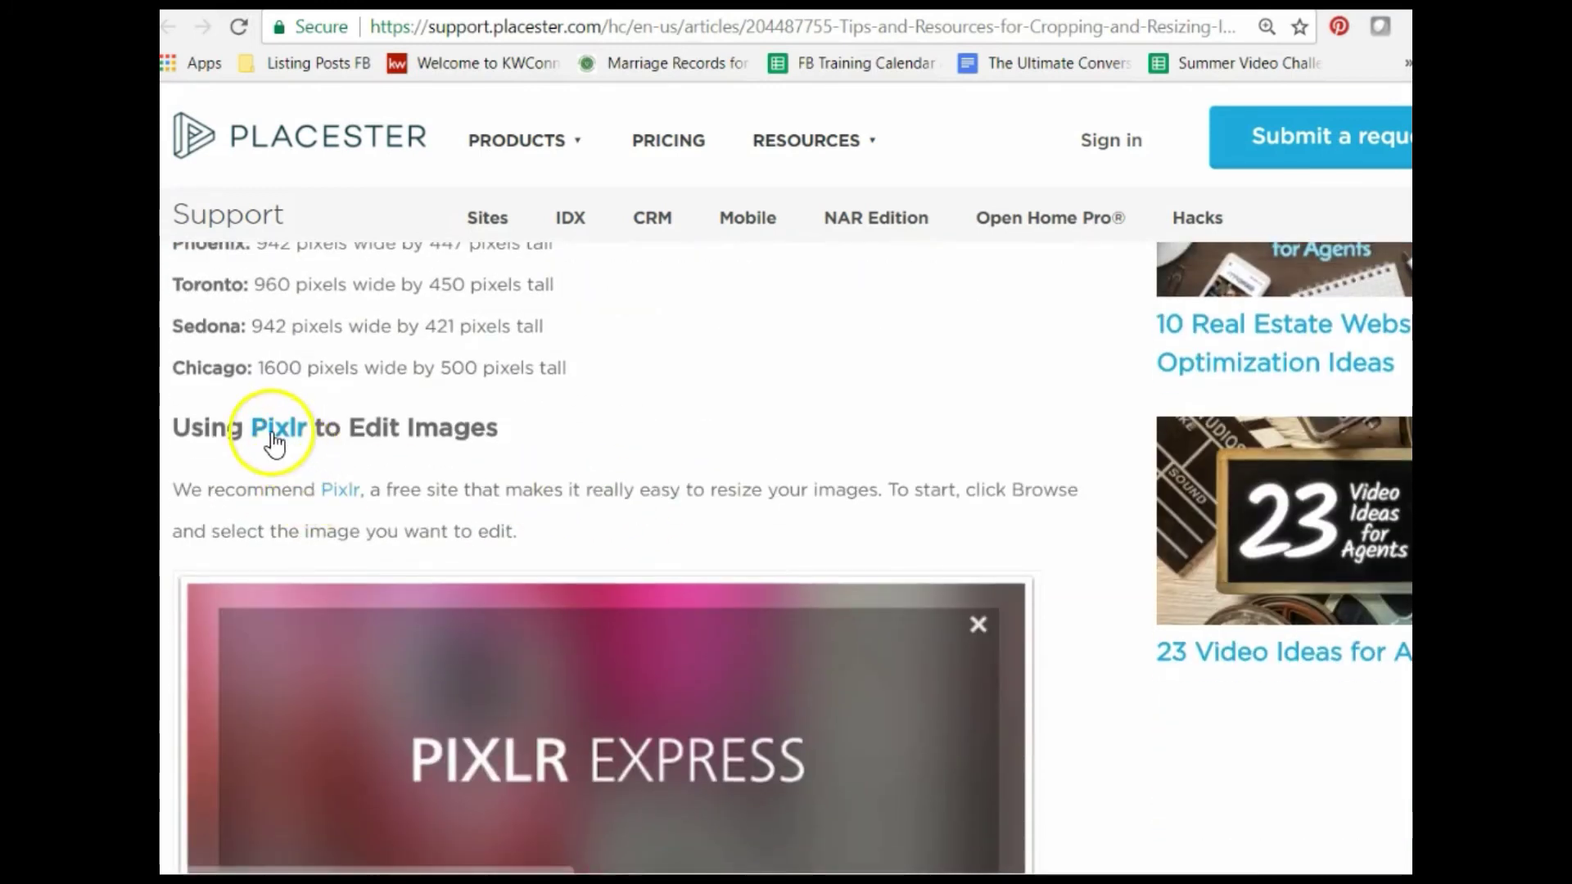
scroll(751, 416, "down", 14)
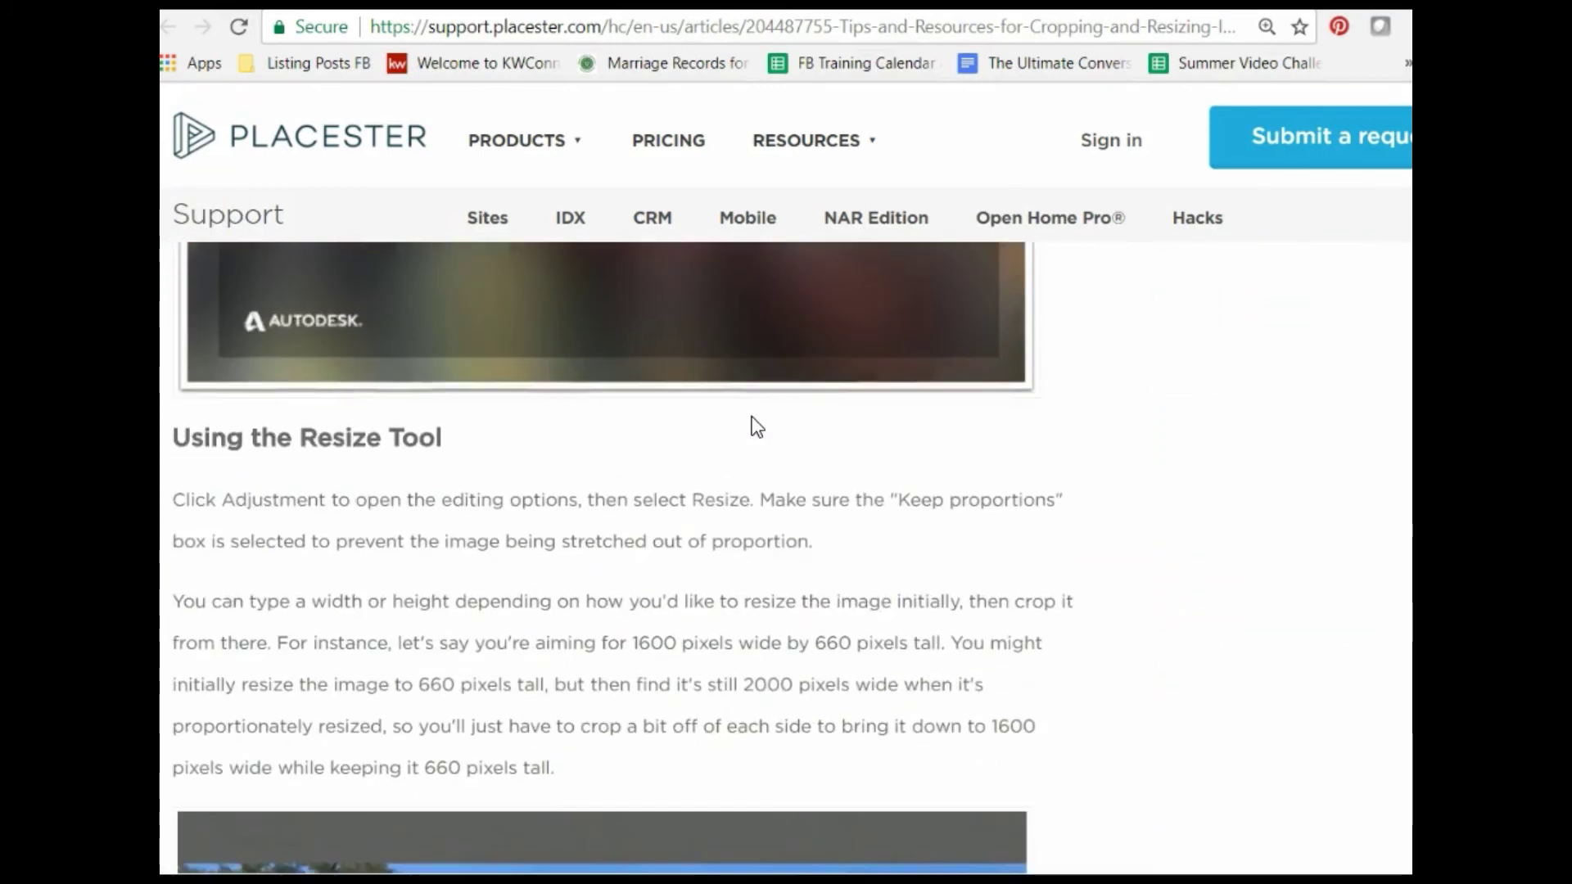
scroll(753, 426, "down", 11)
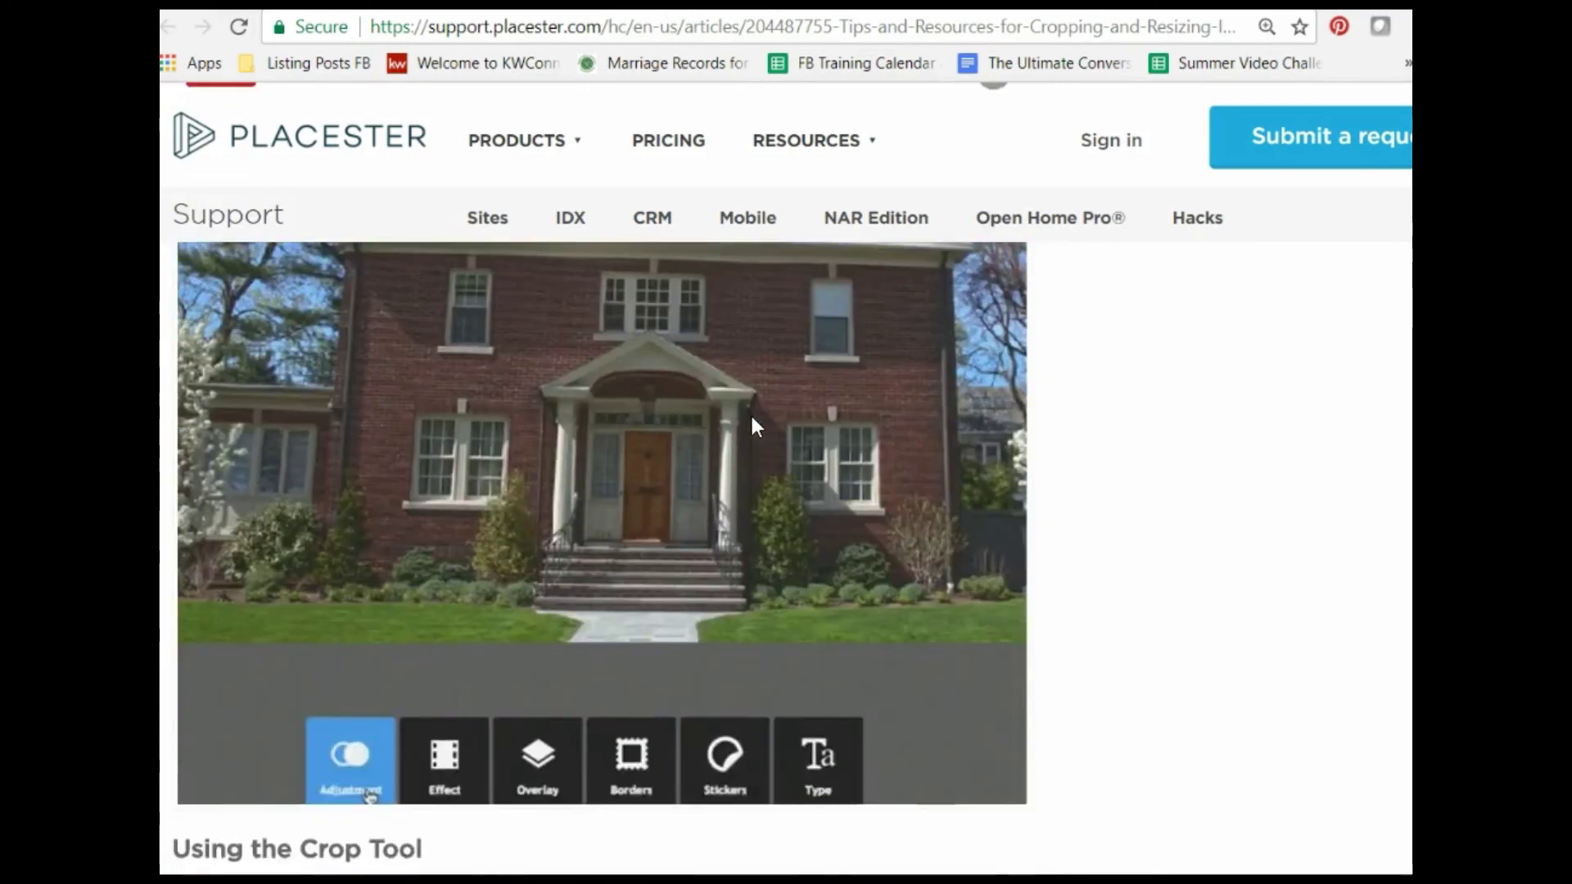
scroll(751, 426, "down", 6)
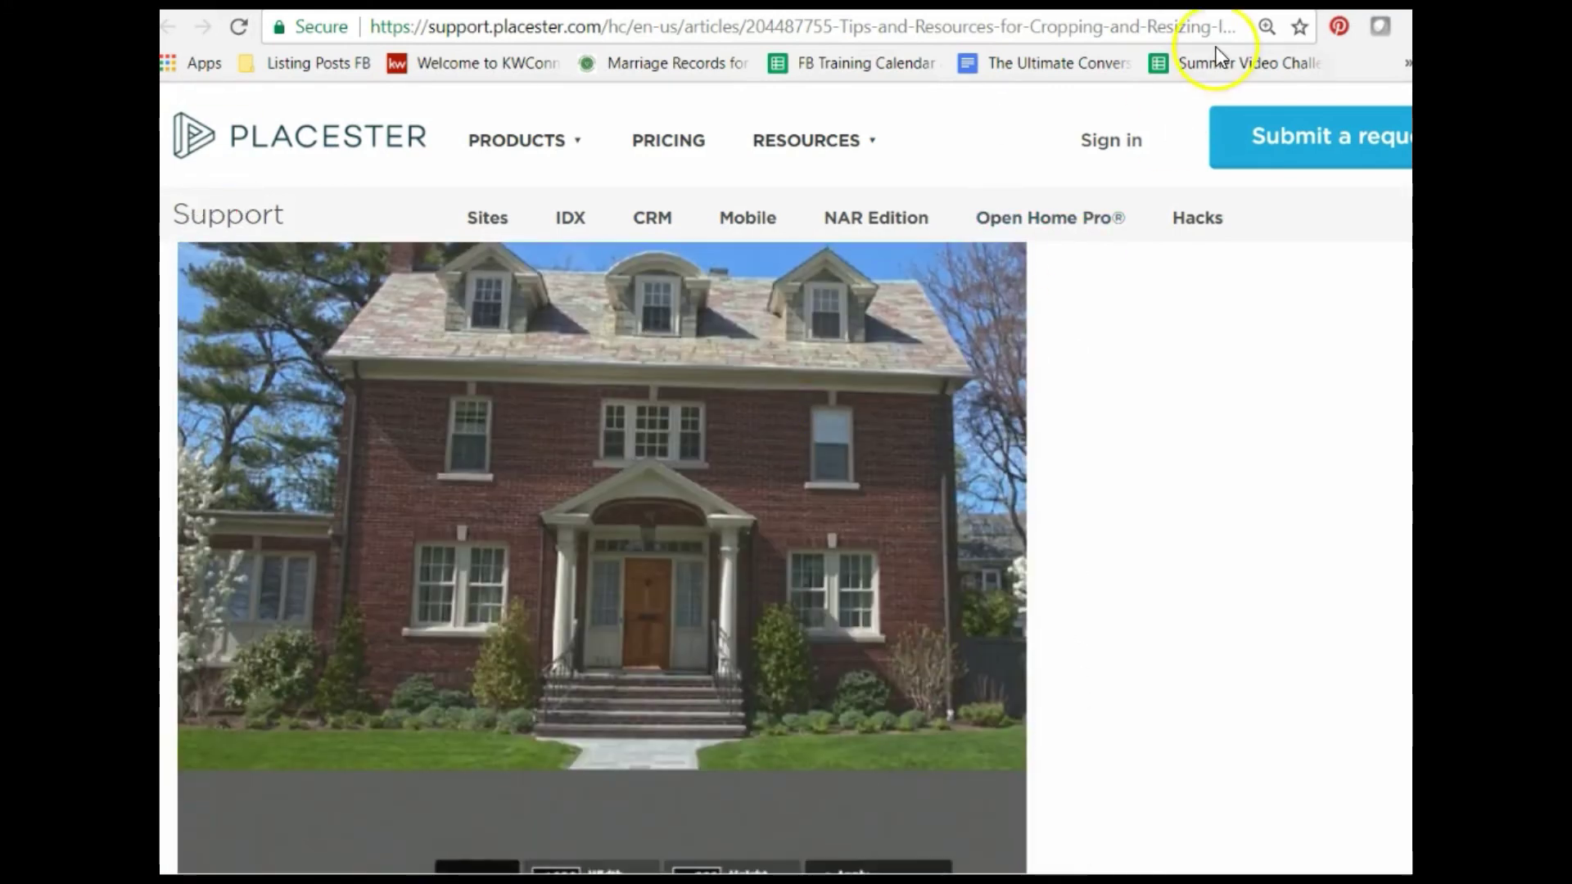
Step: Open picmonkey.com in a new browser tab
key("ctrl+t")
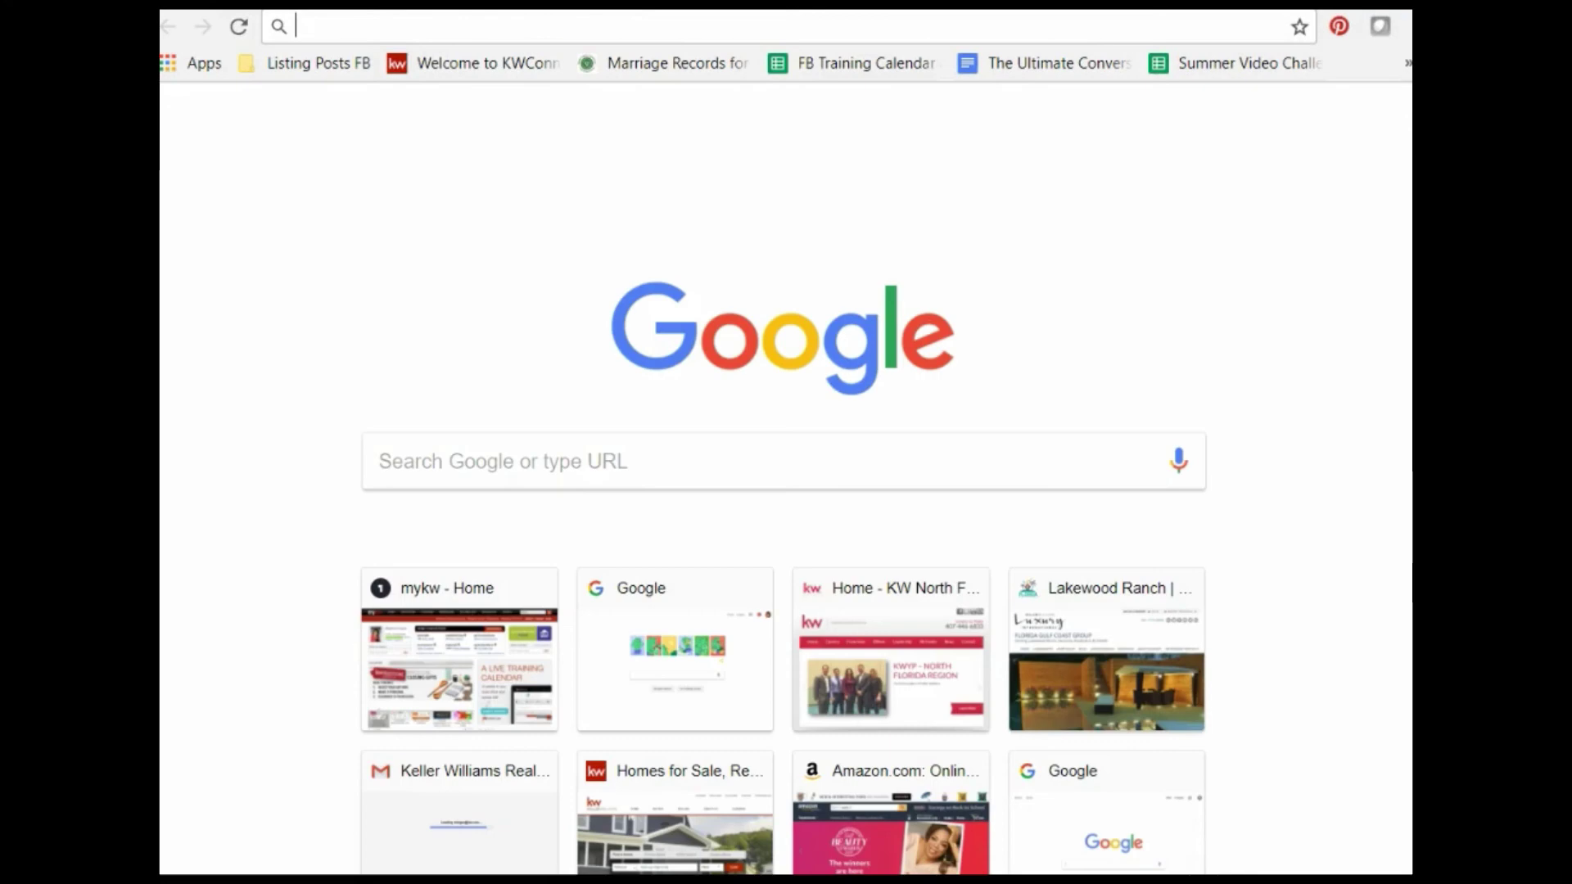
type("picmonkey.com")
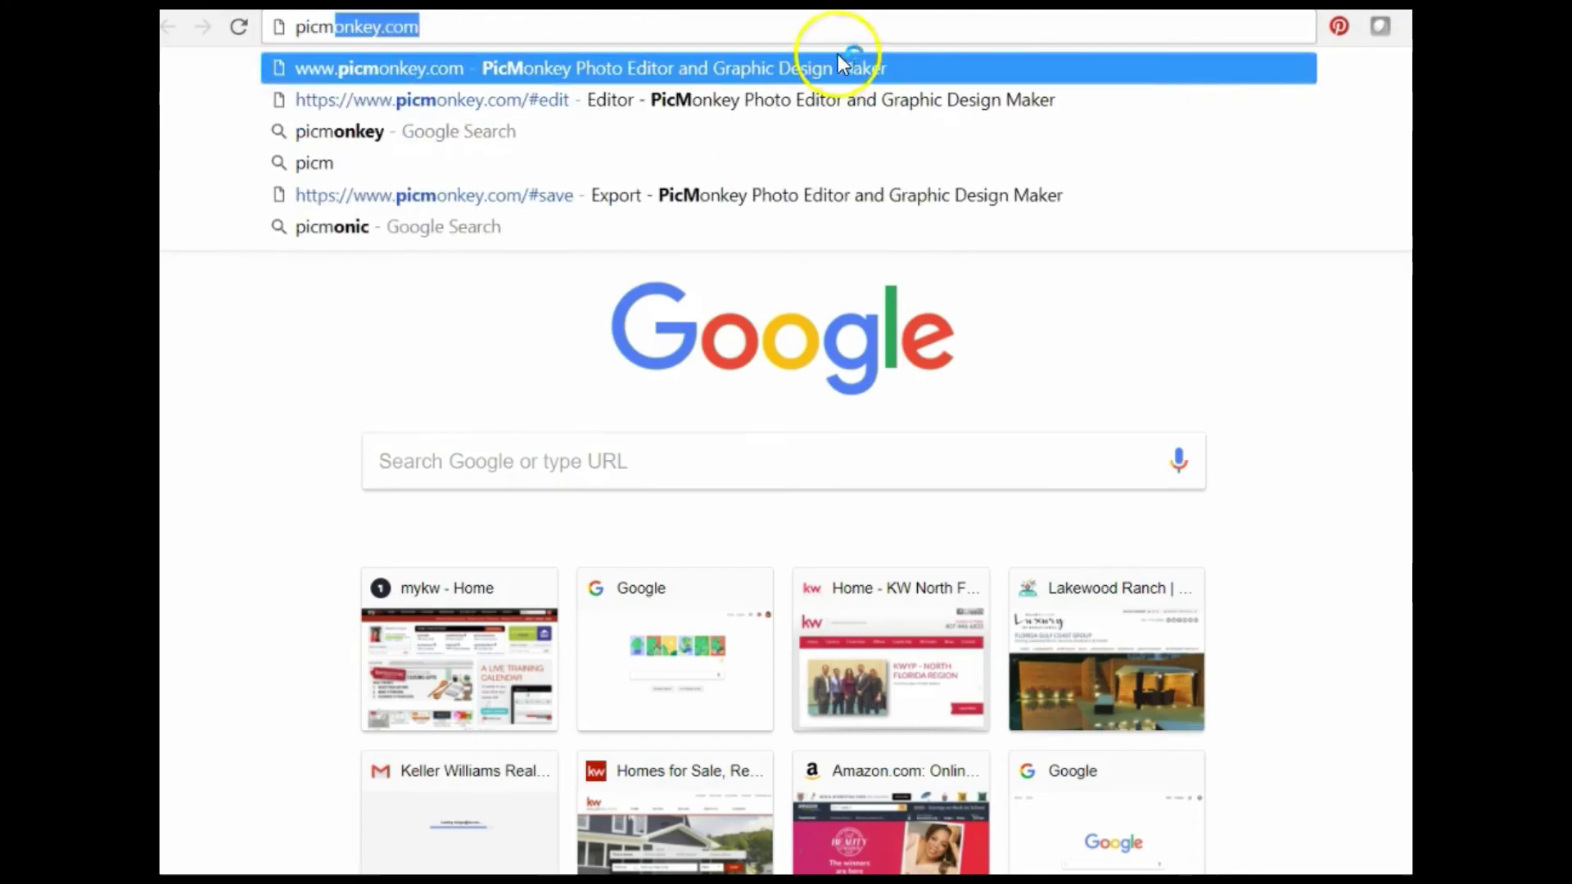
key("Return")
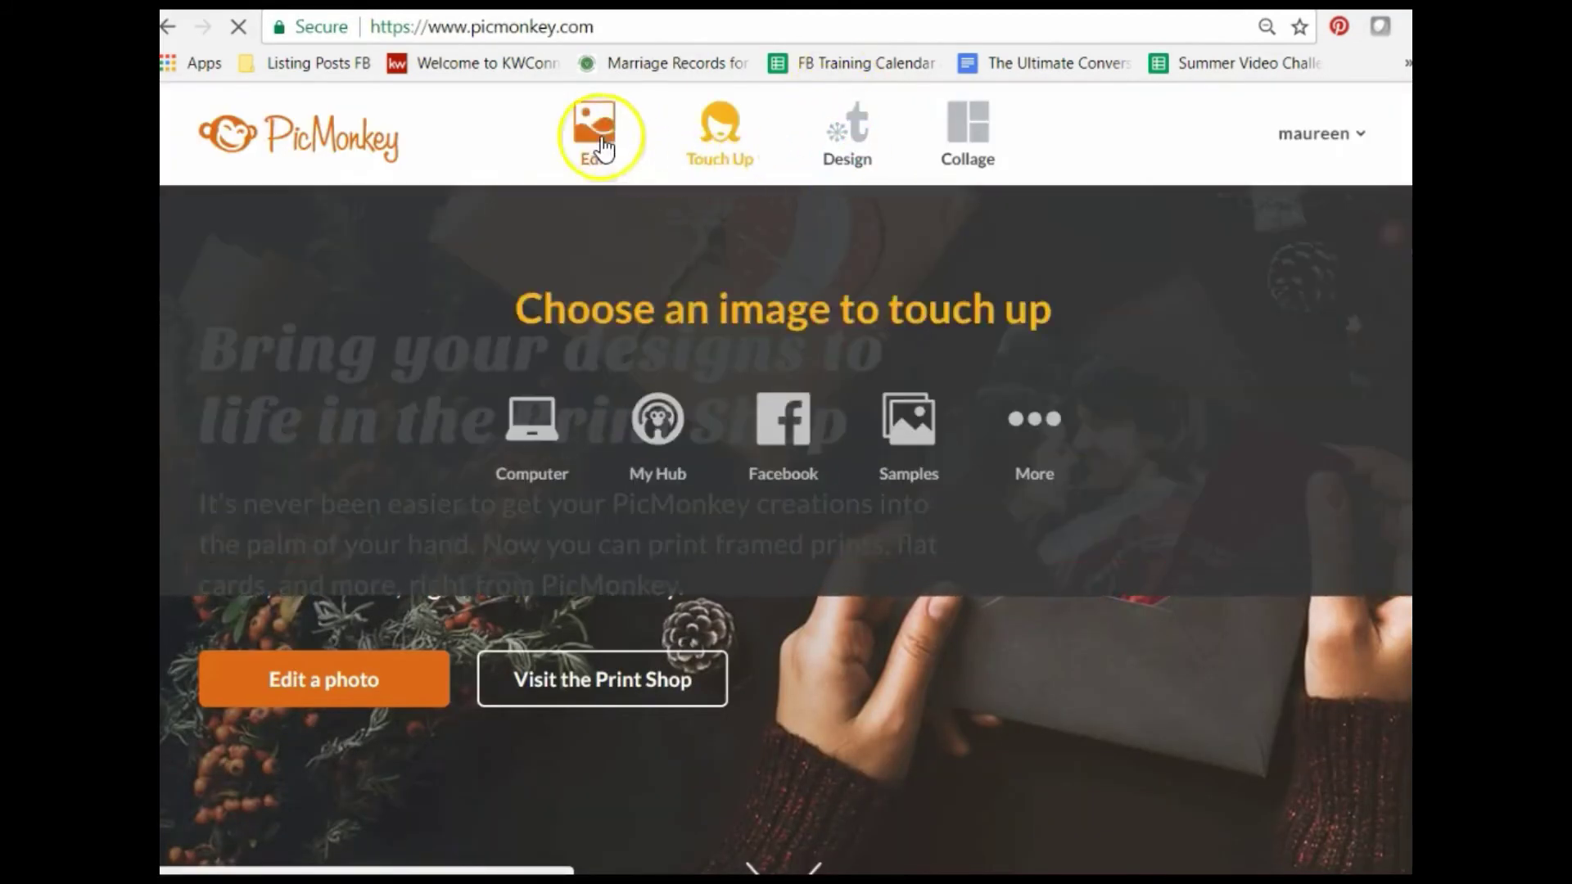
Step: Create a custom-size blank PicMonkey canvas 1600 wide and open the Overlays options
mouse_move(605, 143)
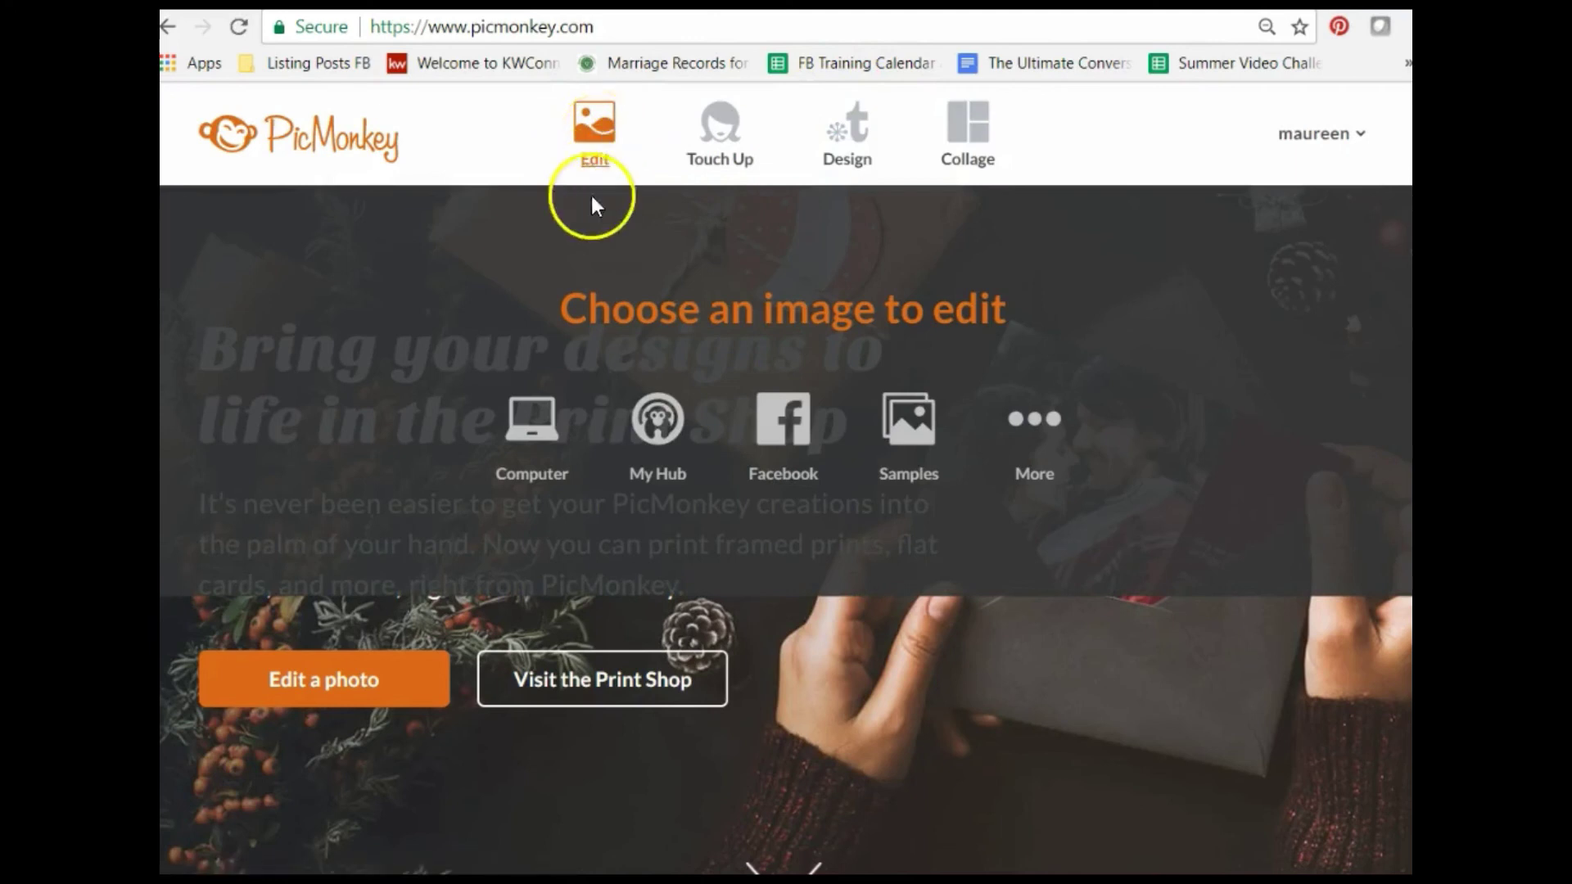
mouse_move(851, 143)
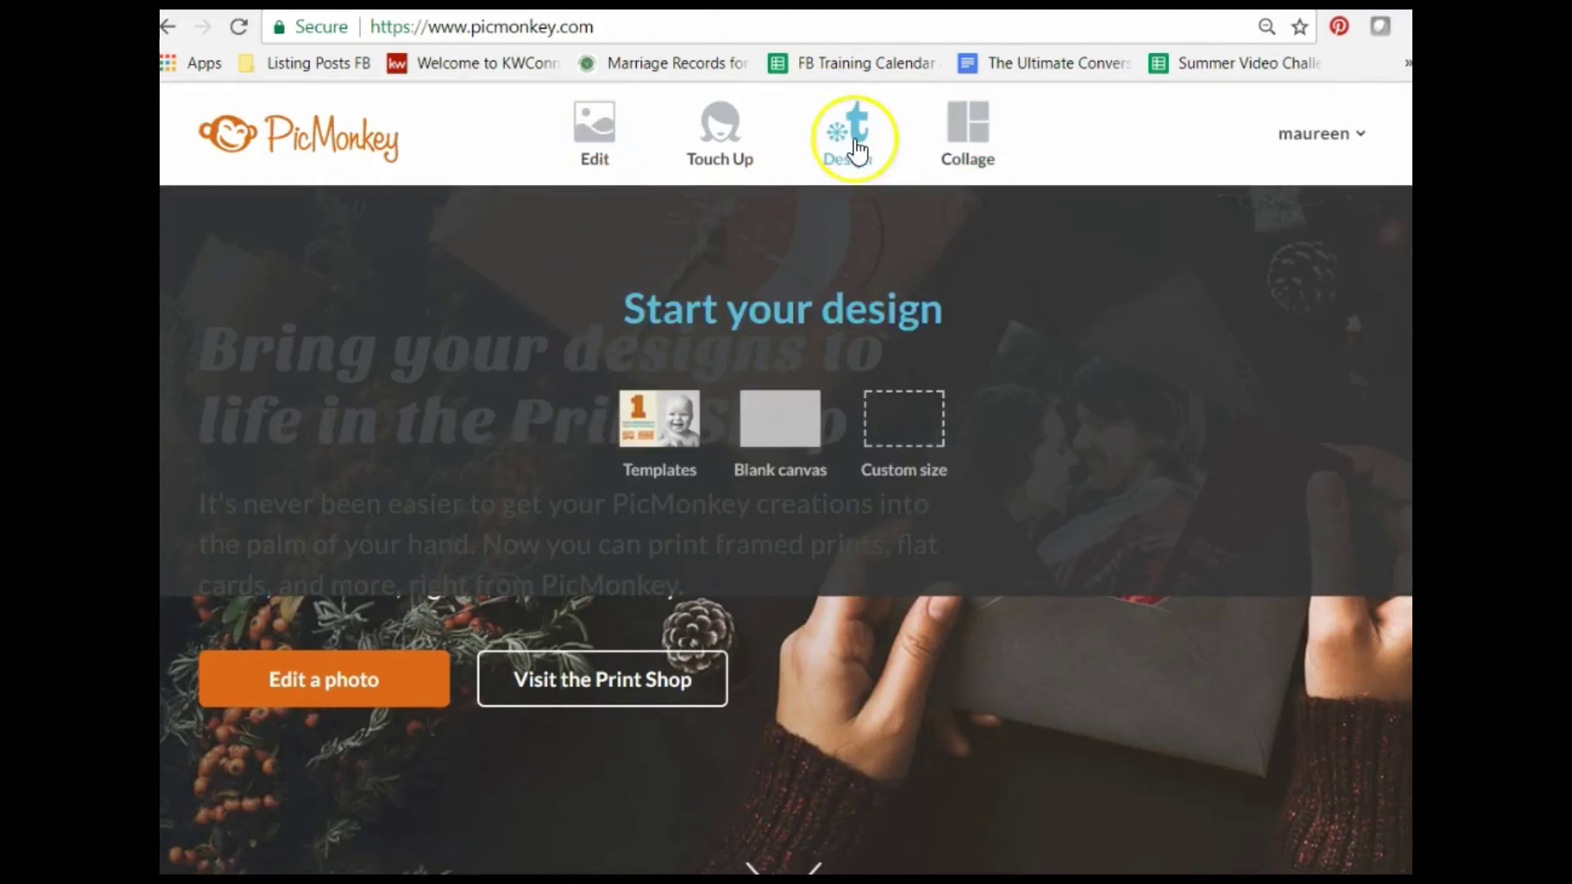
left_click(905, 419)
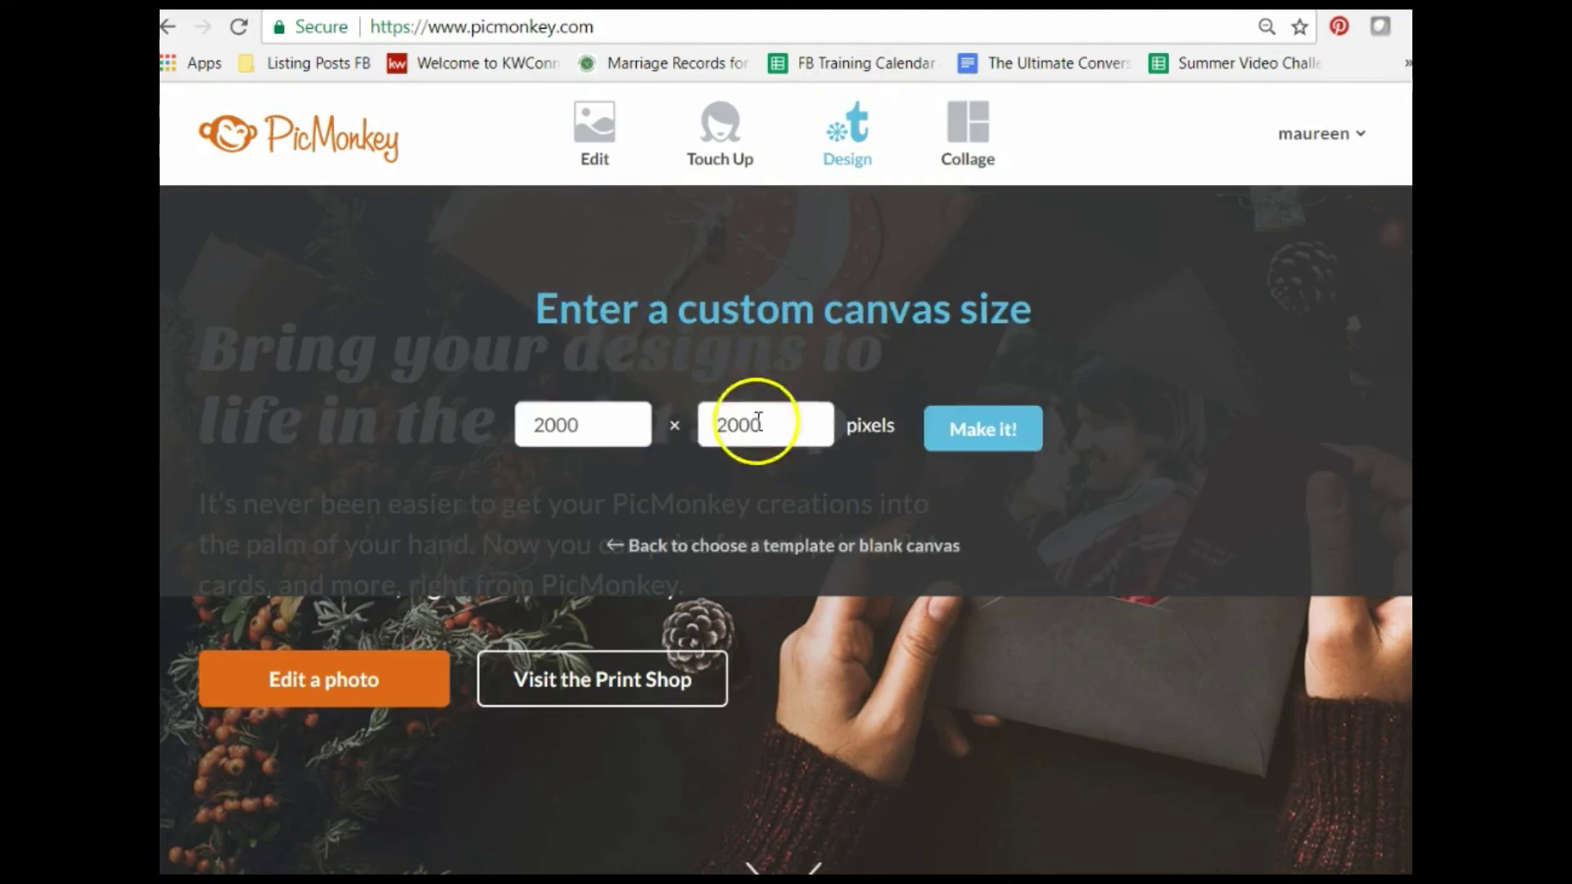
left_click_drag(589, 419, 423, 432)
type("16")
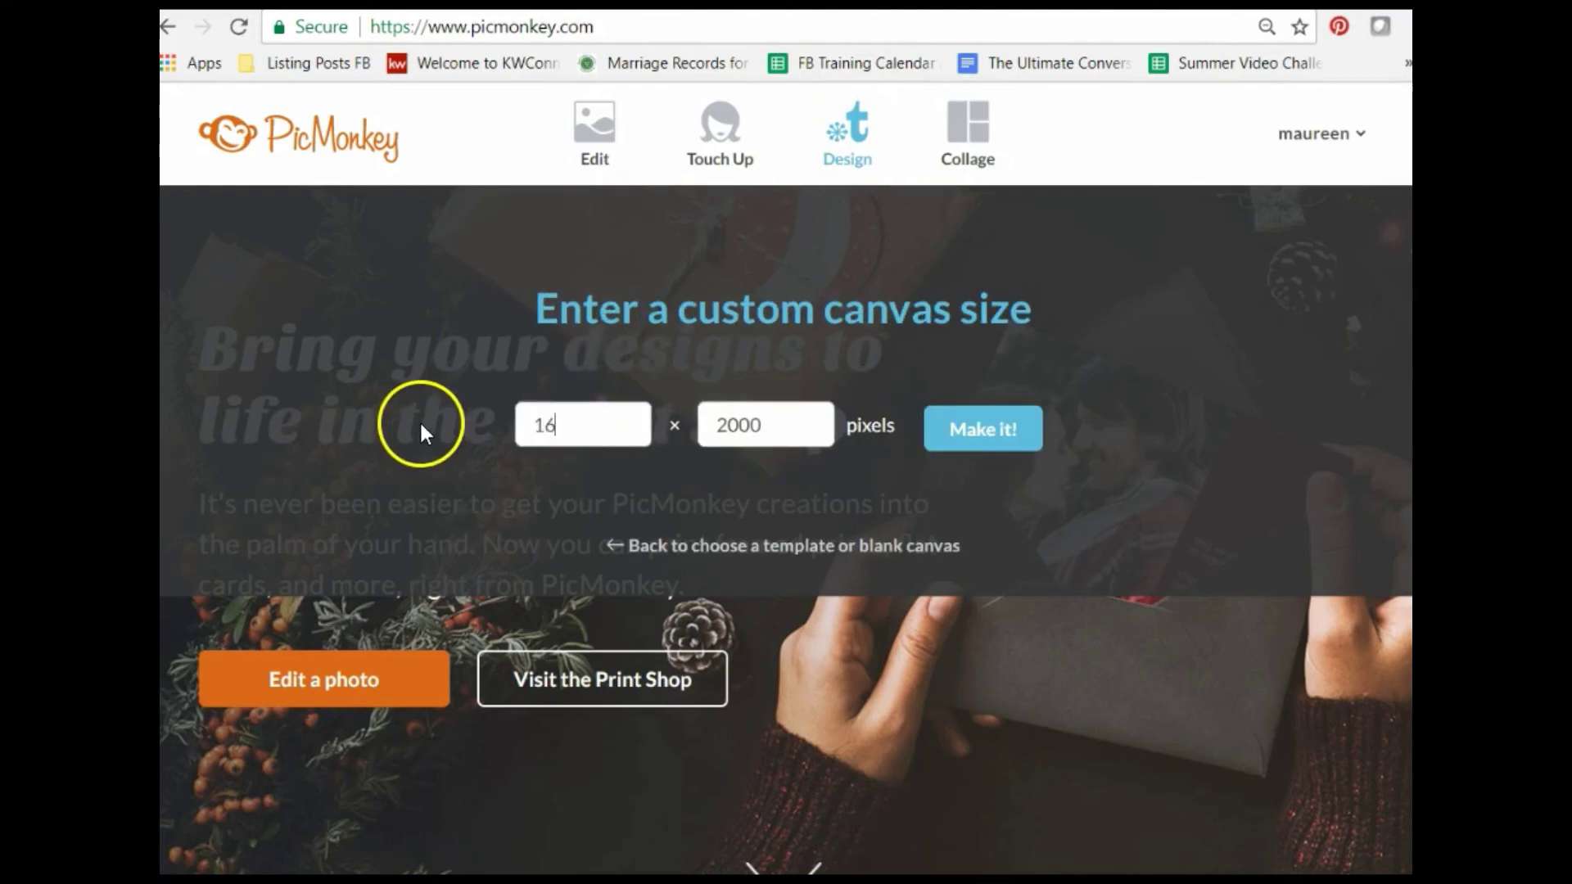
type("00")
left_click_drag(786, 428, 631, 425)
type("660")
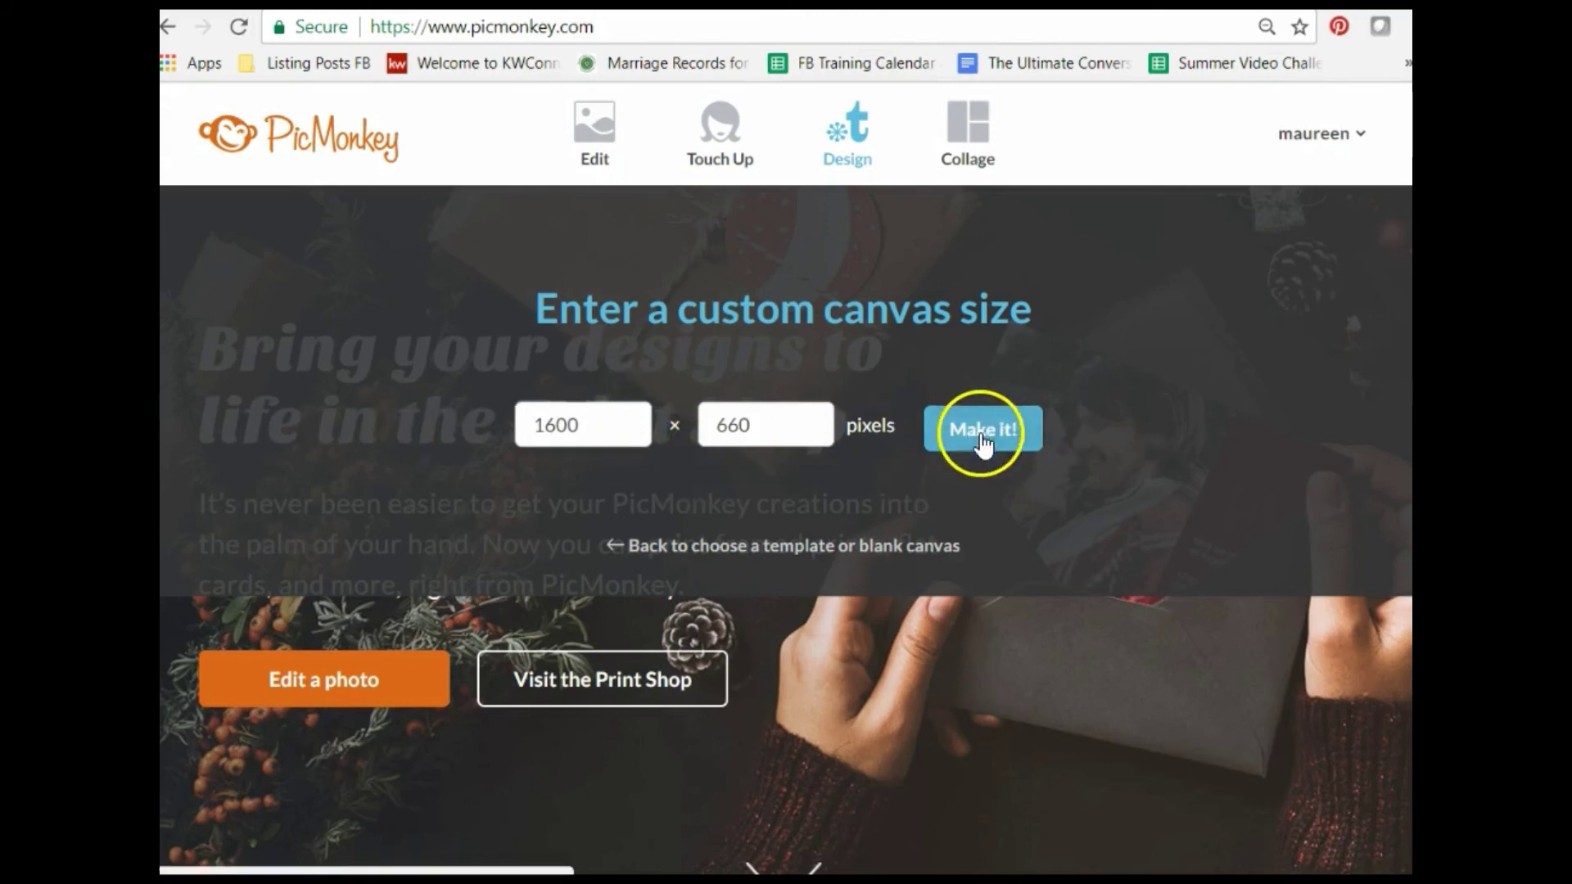
left_click(985, 434)
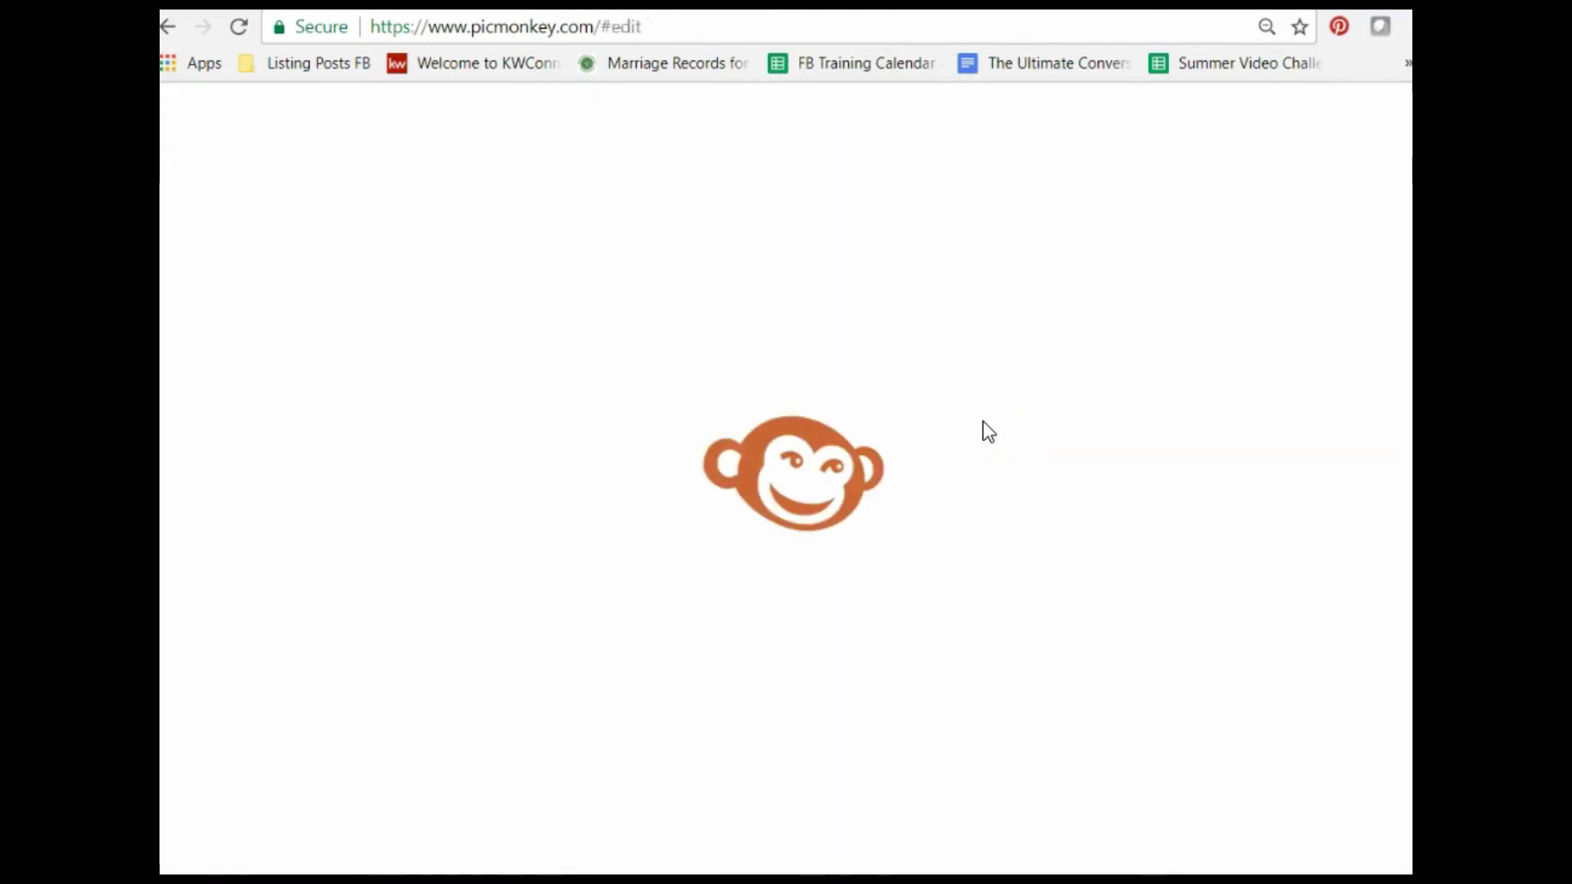
left_click(952, 435)
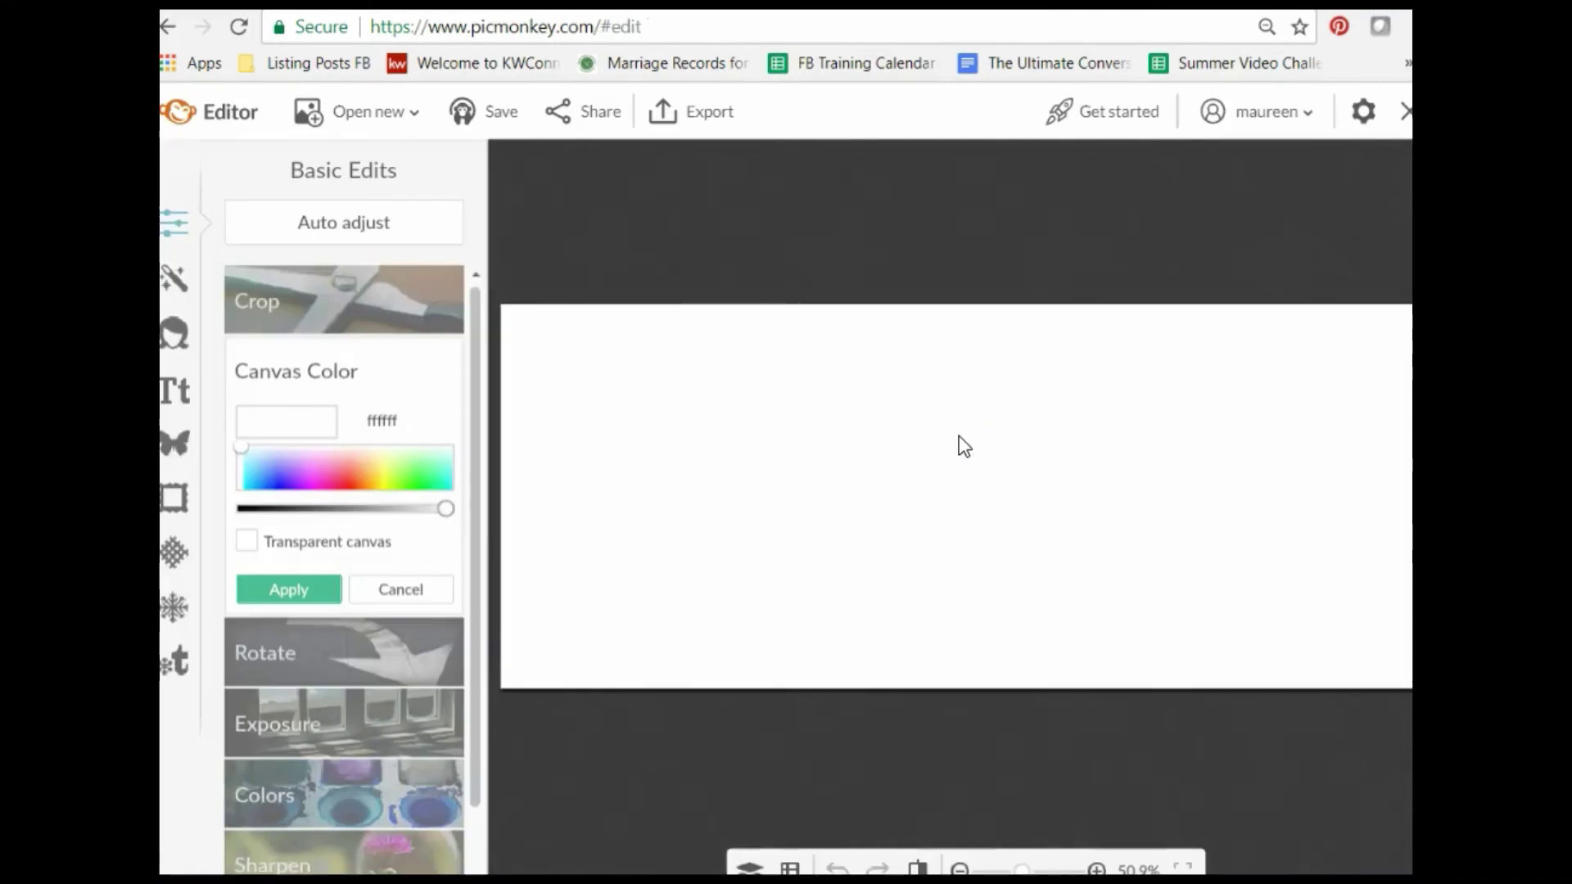
left_click(180, 449)
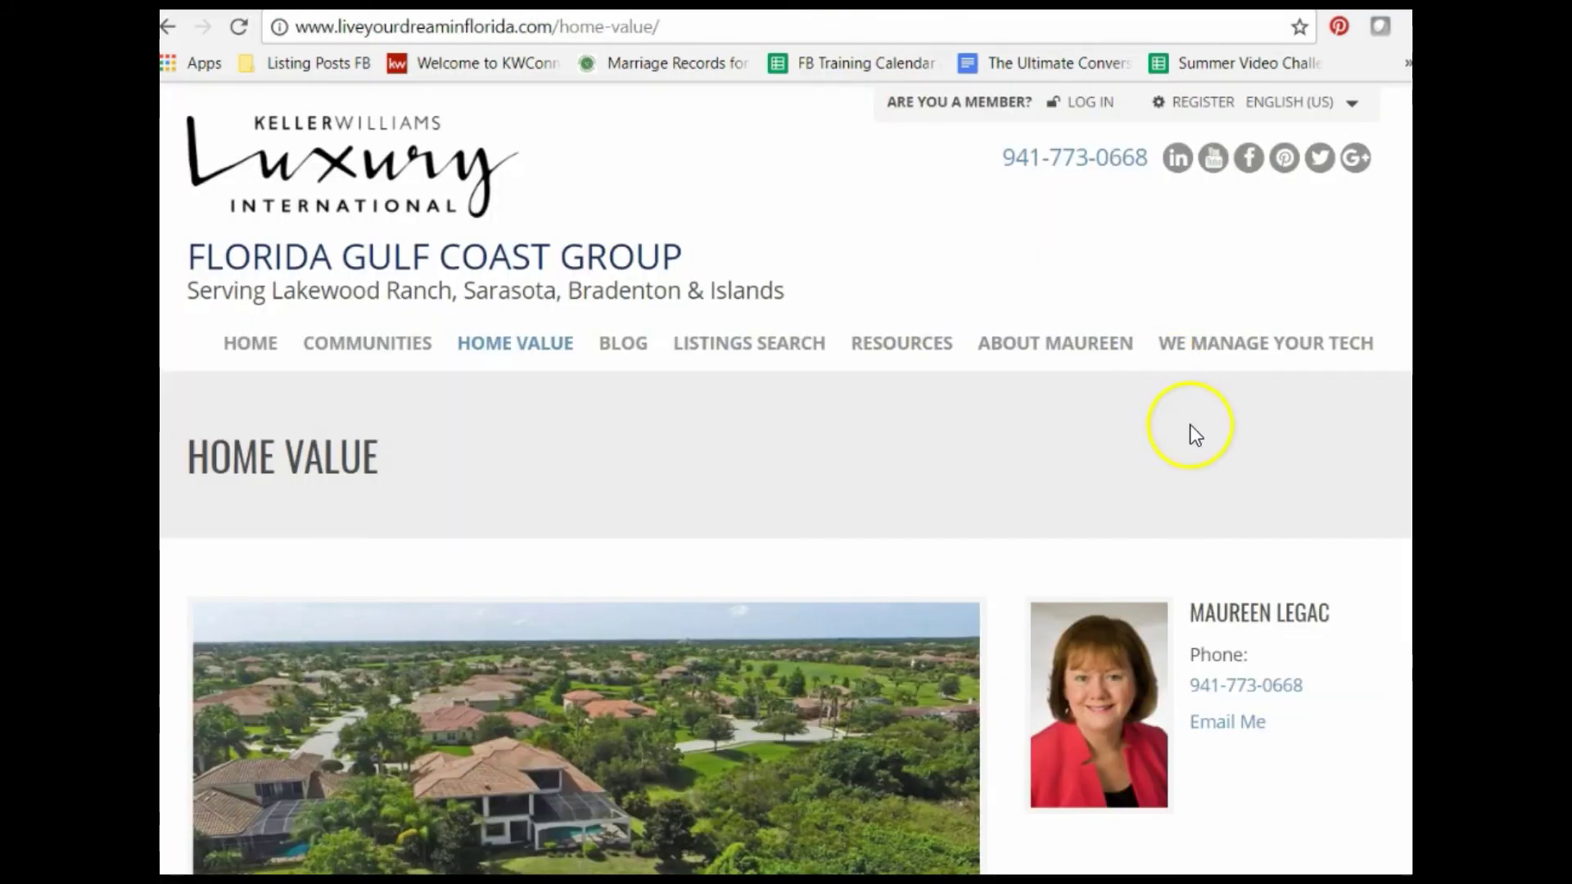
Step: Return to the slideshow editor and leave the form without saving changes
scroll(1190, 424, "down", 2)
left_click(311, 9)
mouse_move(696, 174)
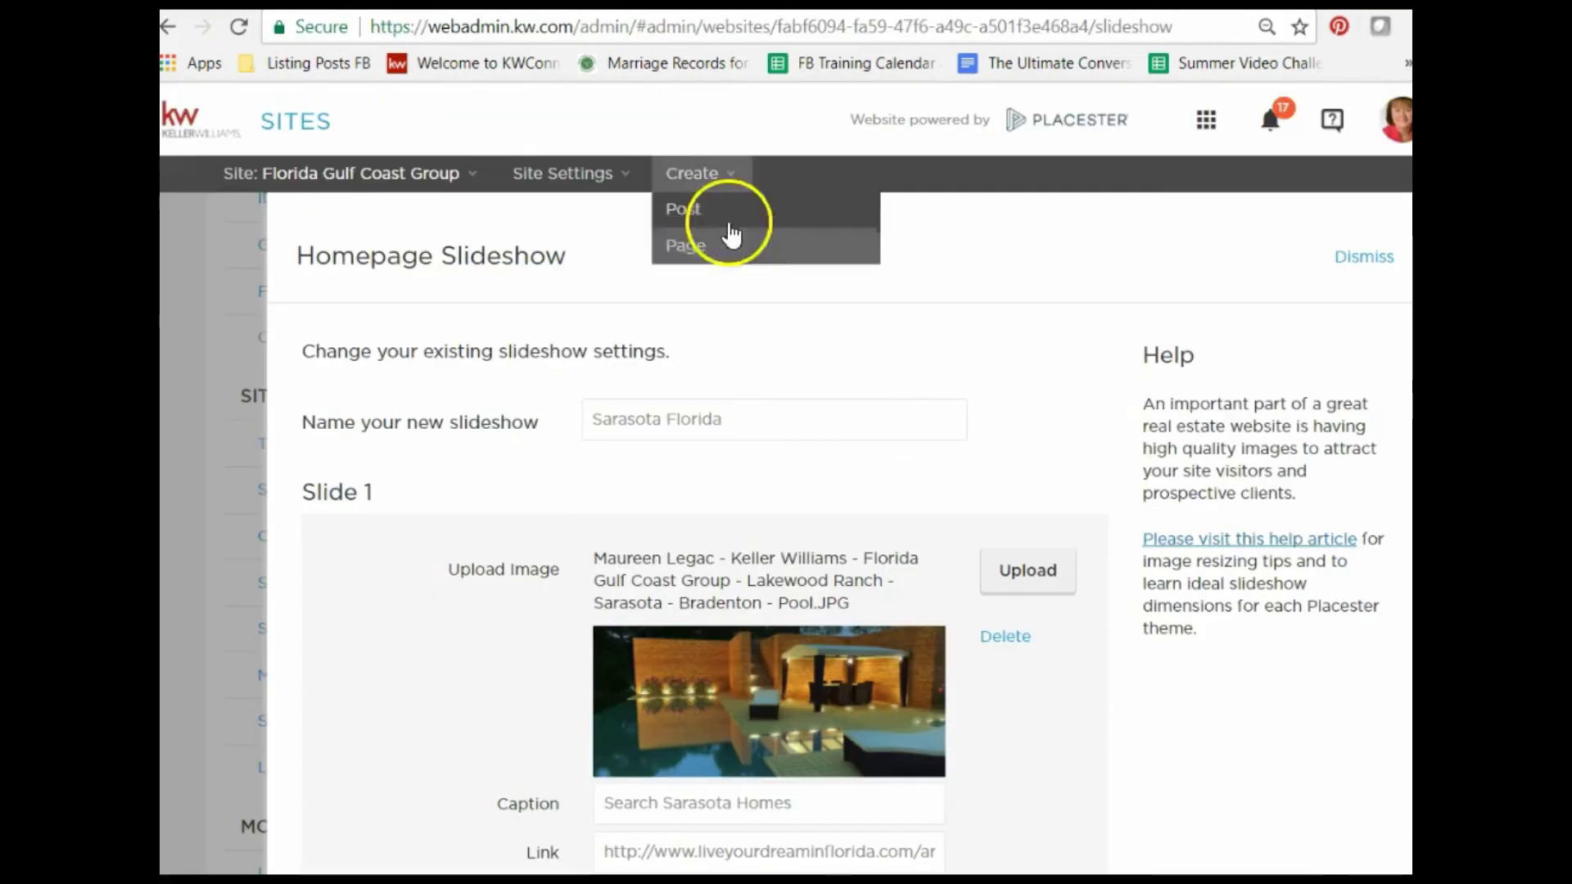
scroll(898, 401, "down", 2)
scroll(1186, 589, "down", 8)
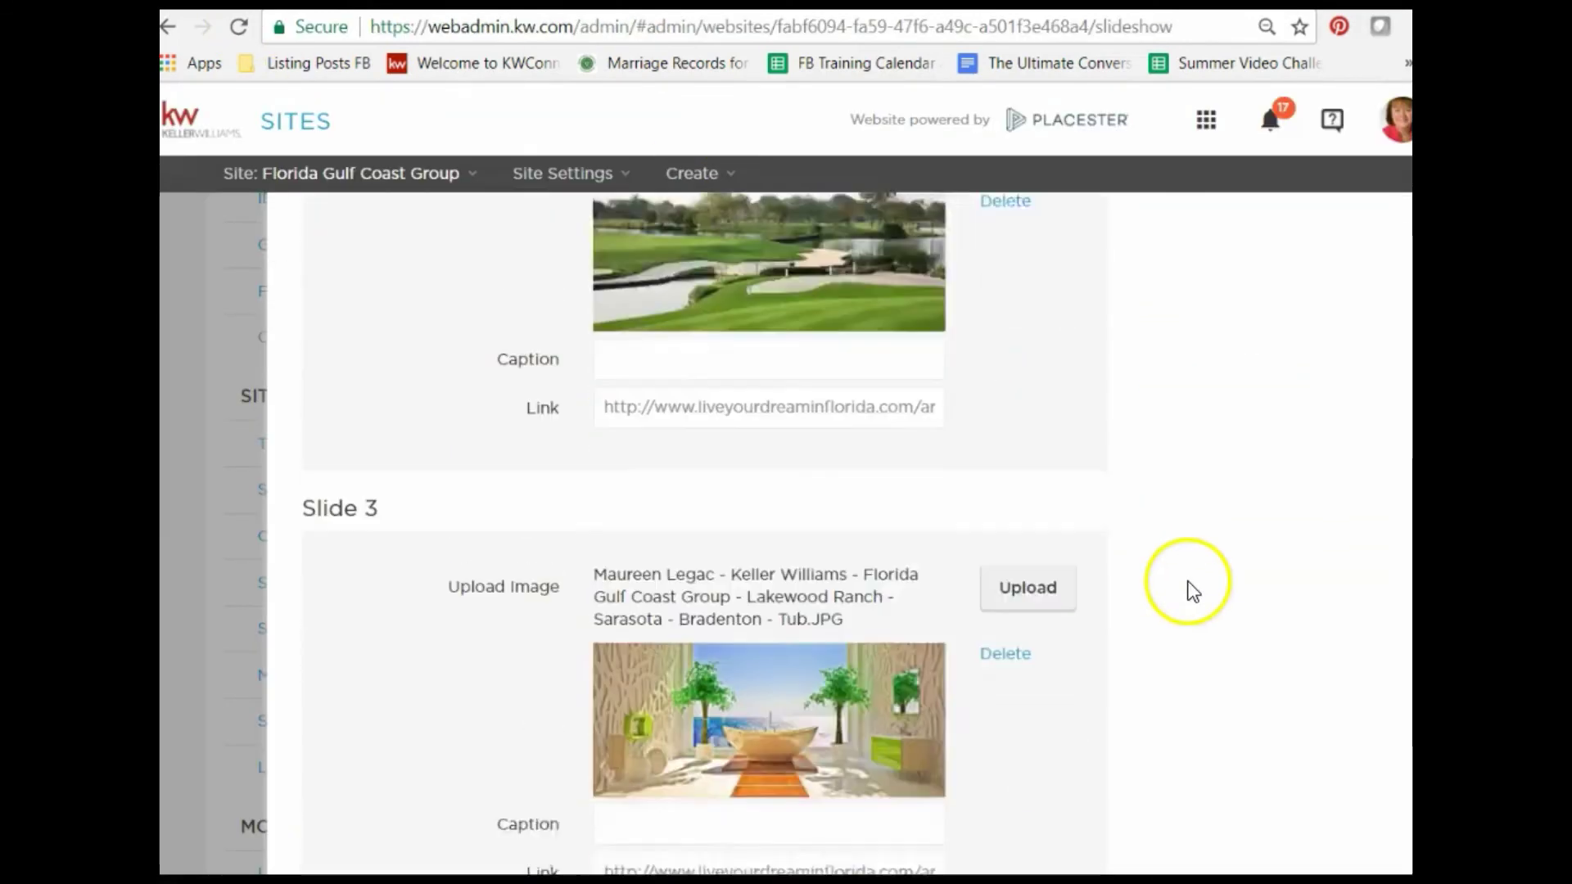
scroll(1194, 589, "down", 12)
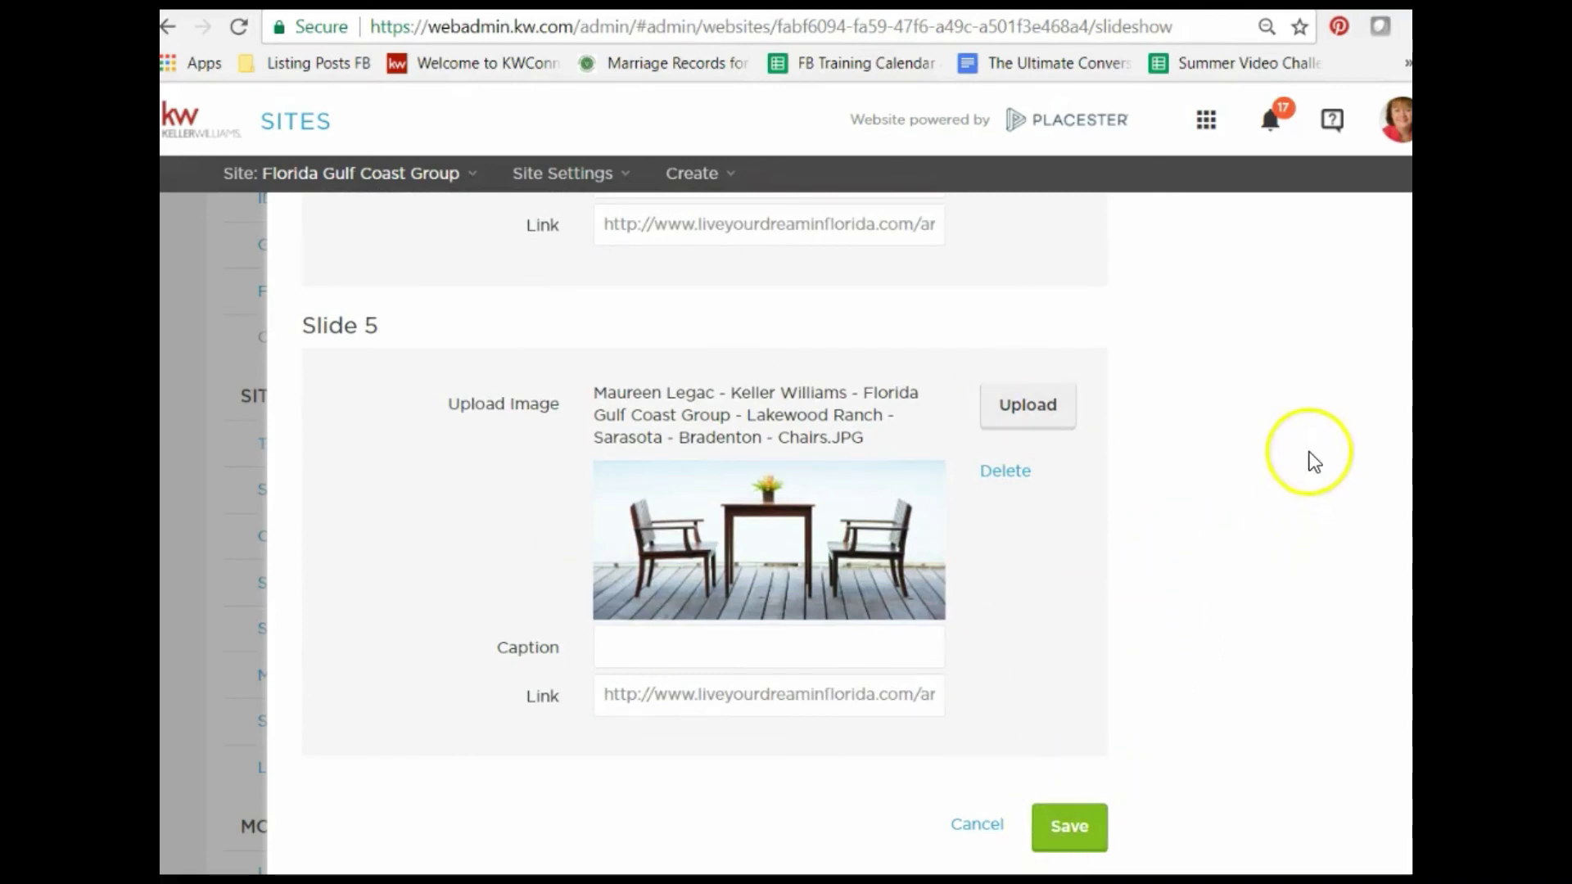
left_click(199, 309)
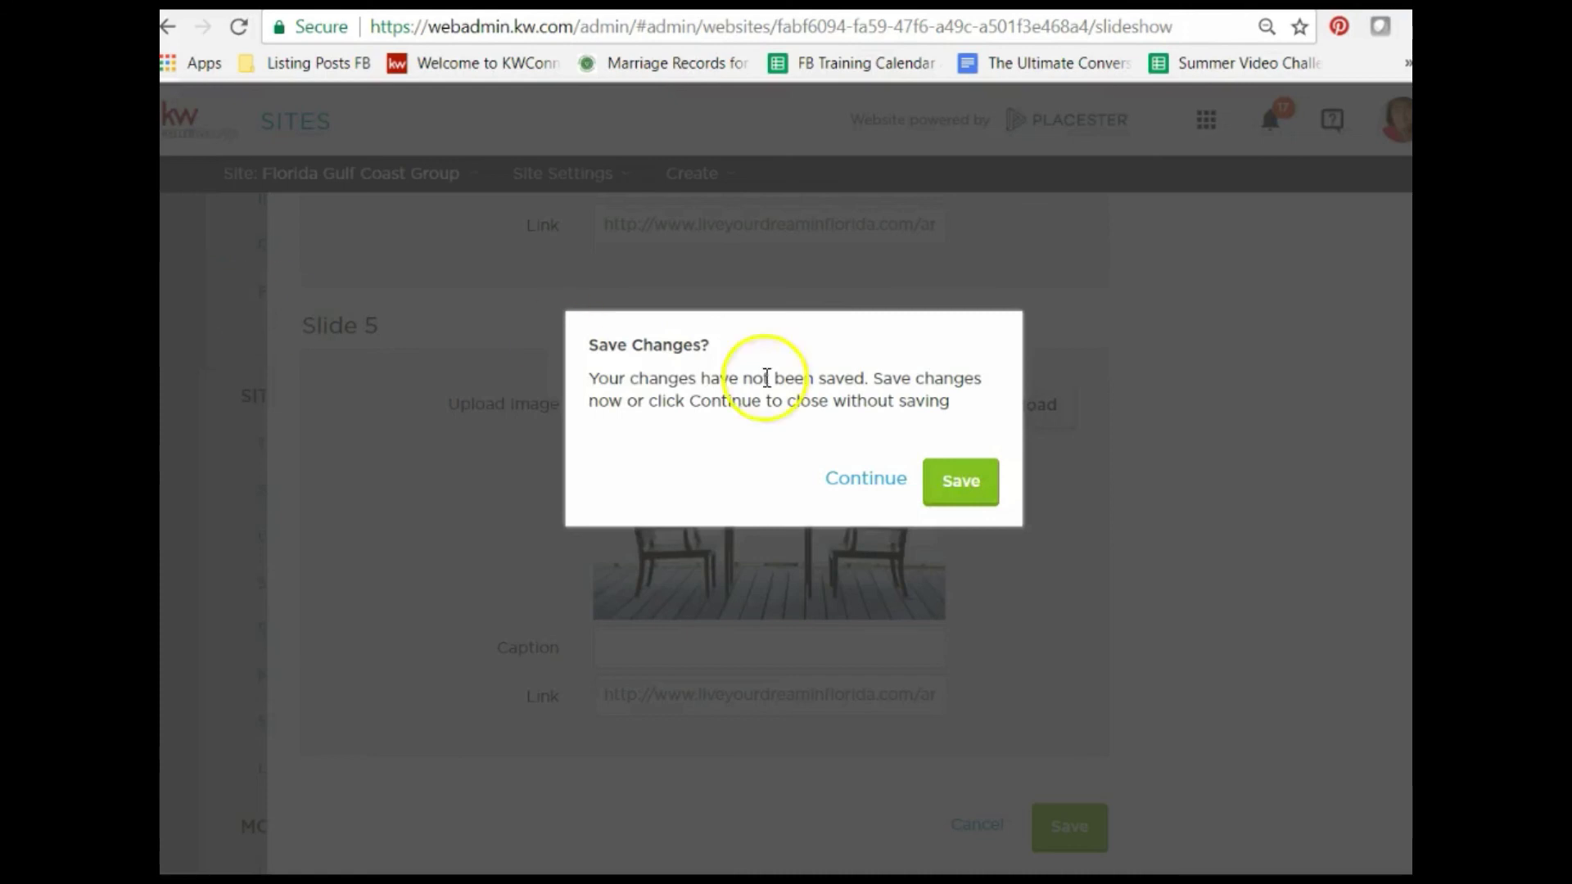
left_click(852, 478)
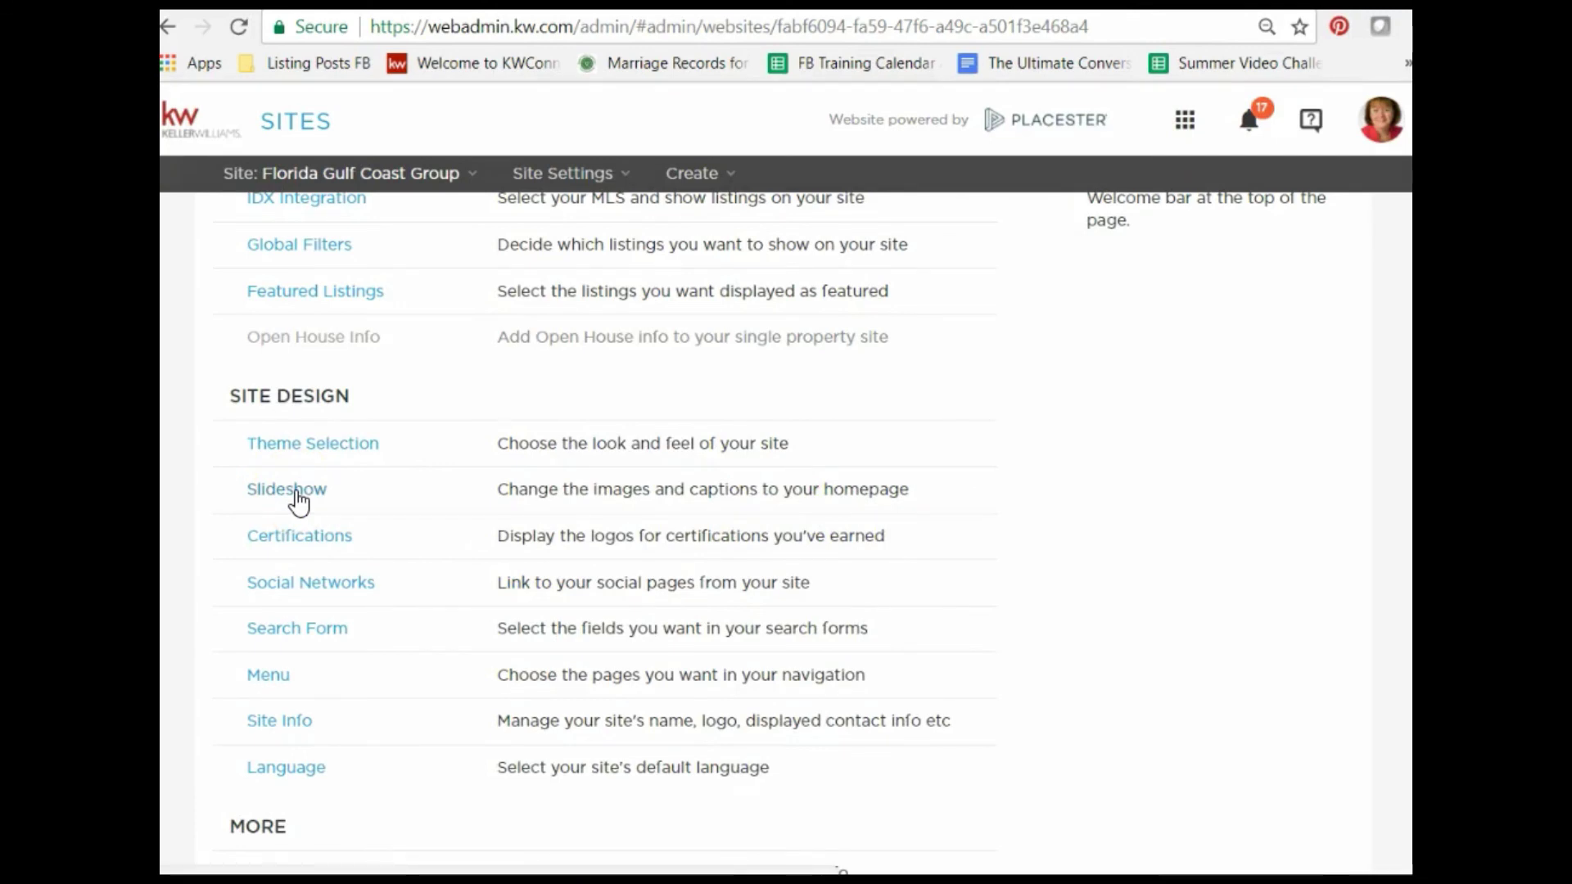
Step: Open the homepage Slideshow list under Site Design and scroll through the saved slideshows
left_click(296, 491)
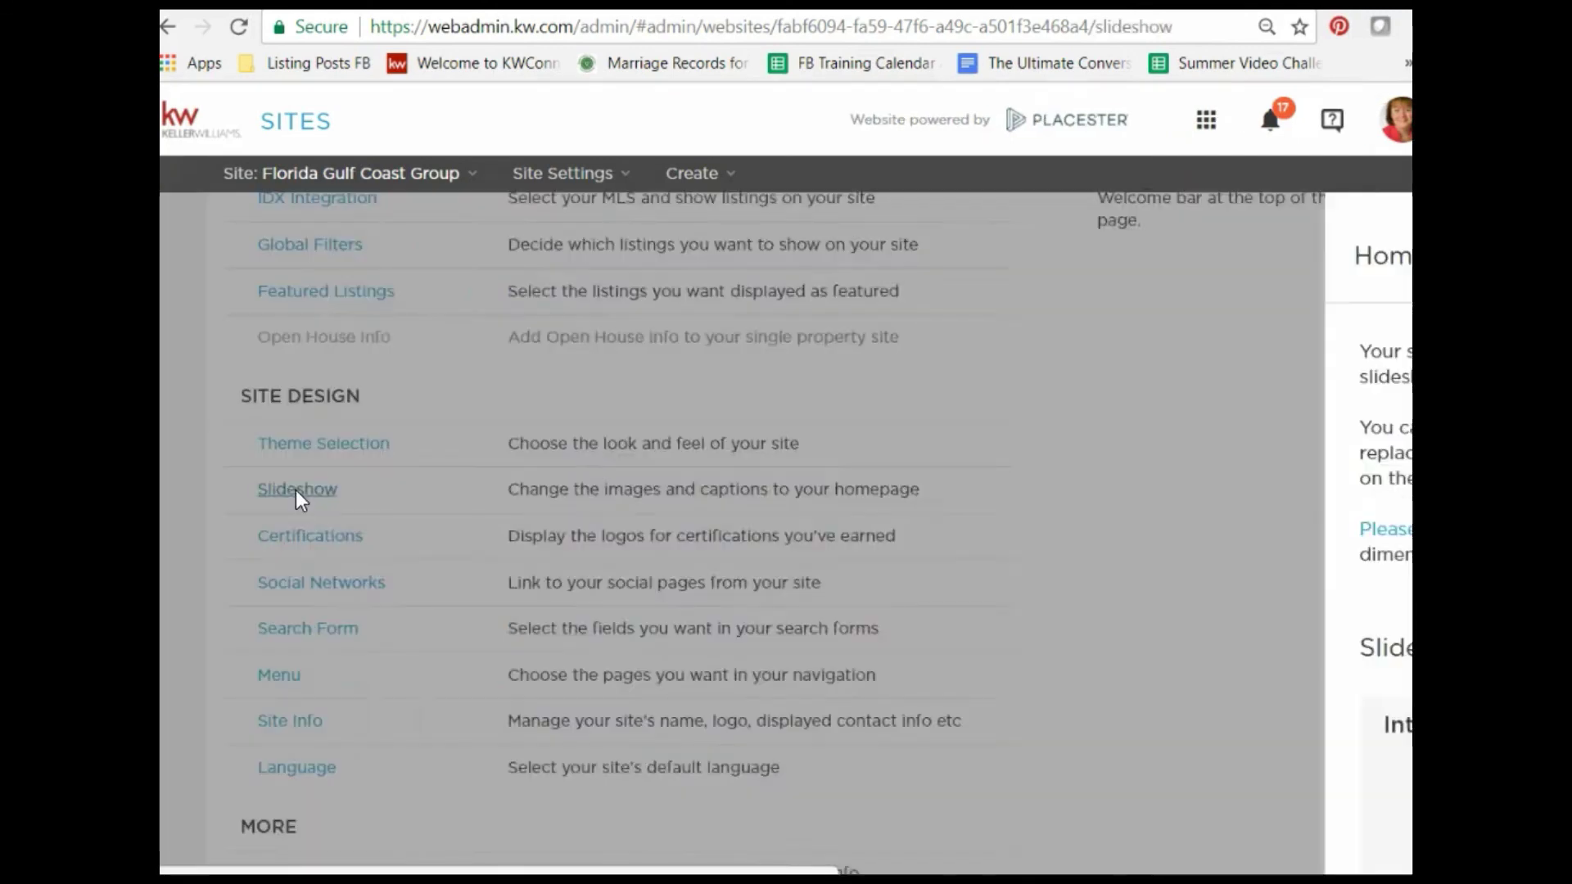
scroll(823, 655, "down", 6)
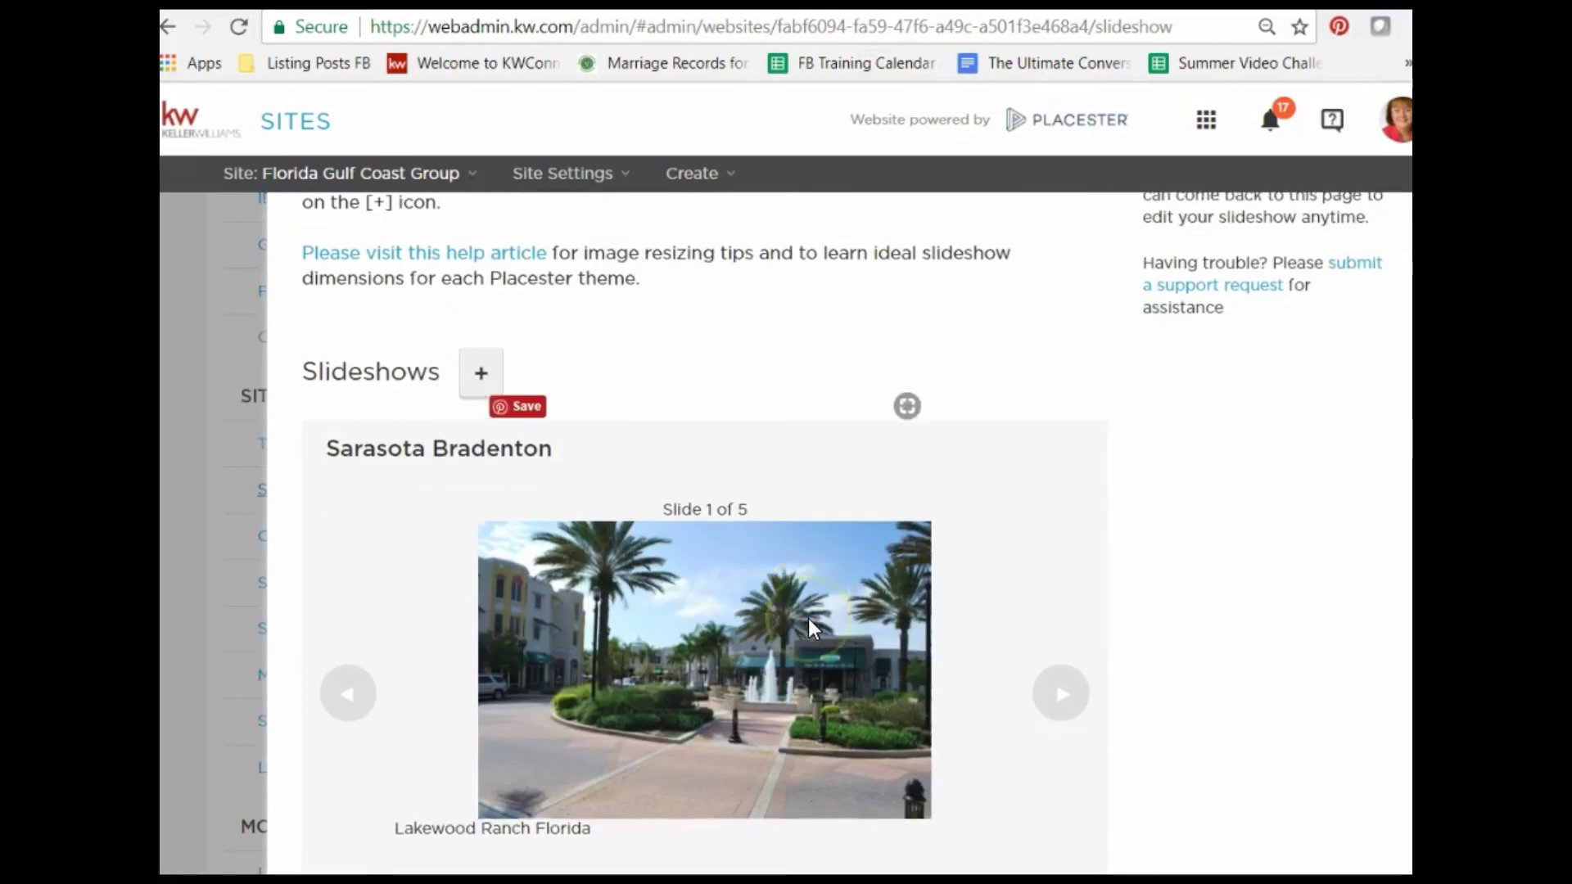
scroll(745, 411, "down", 6)
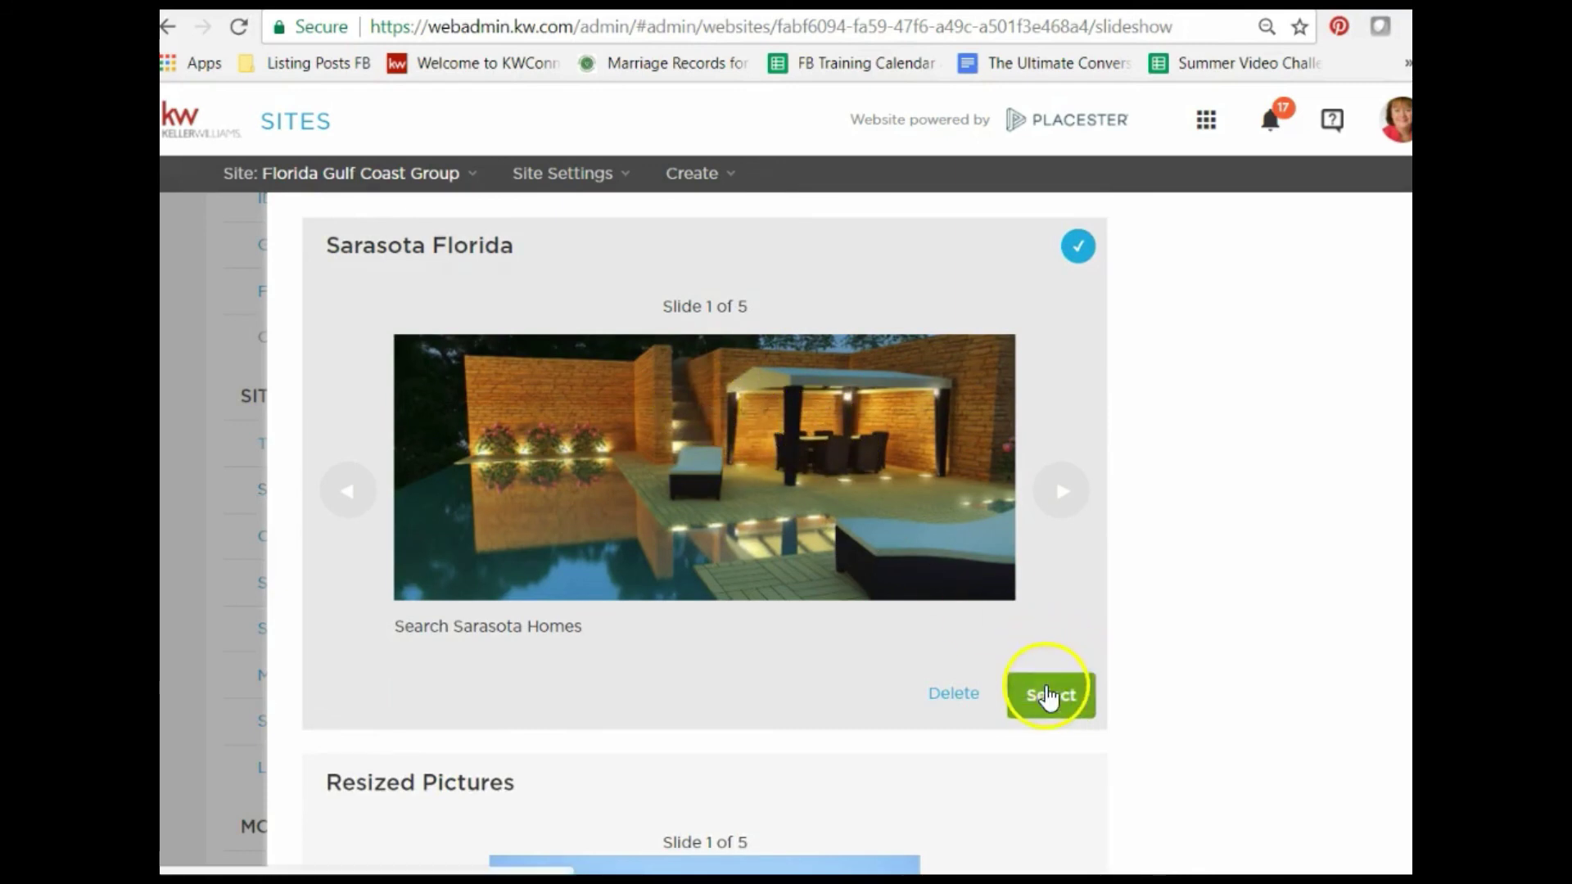
Step: Open the Sarasota Florida slideshow and check the file name of Slide 1's pool image
left_click(1048, 694)
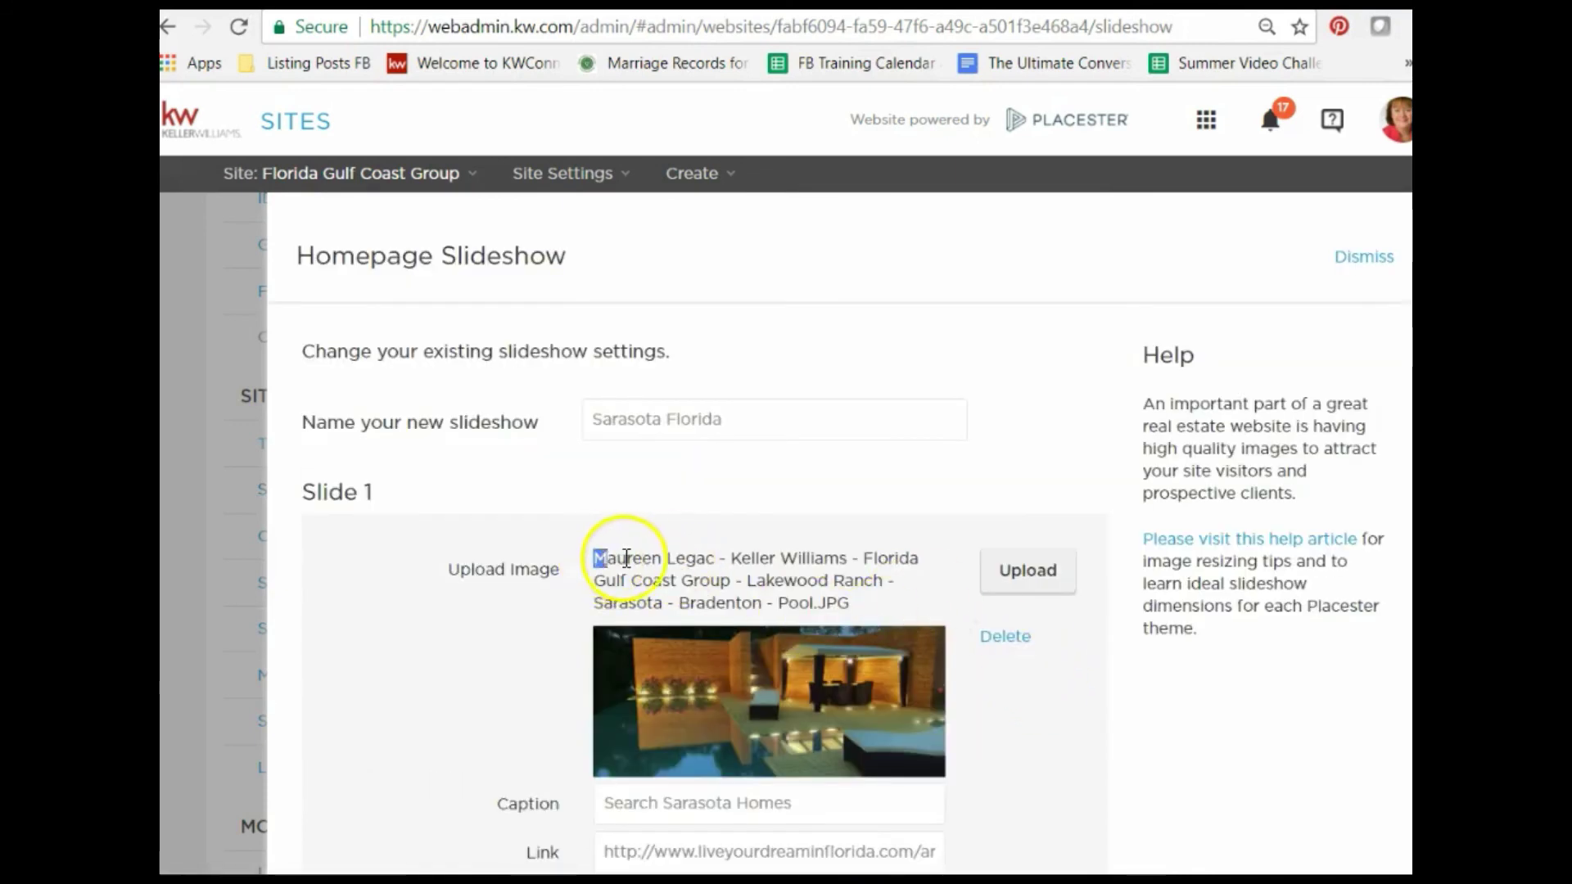
left_click_drag(607, 555, 823, 603)
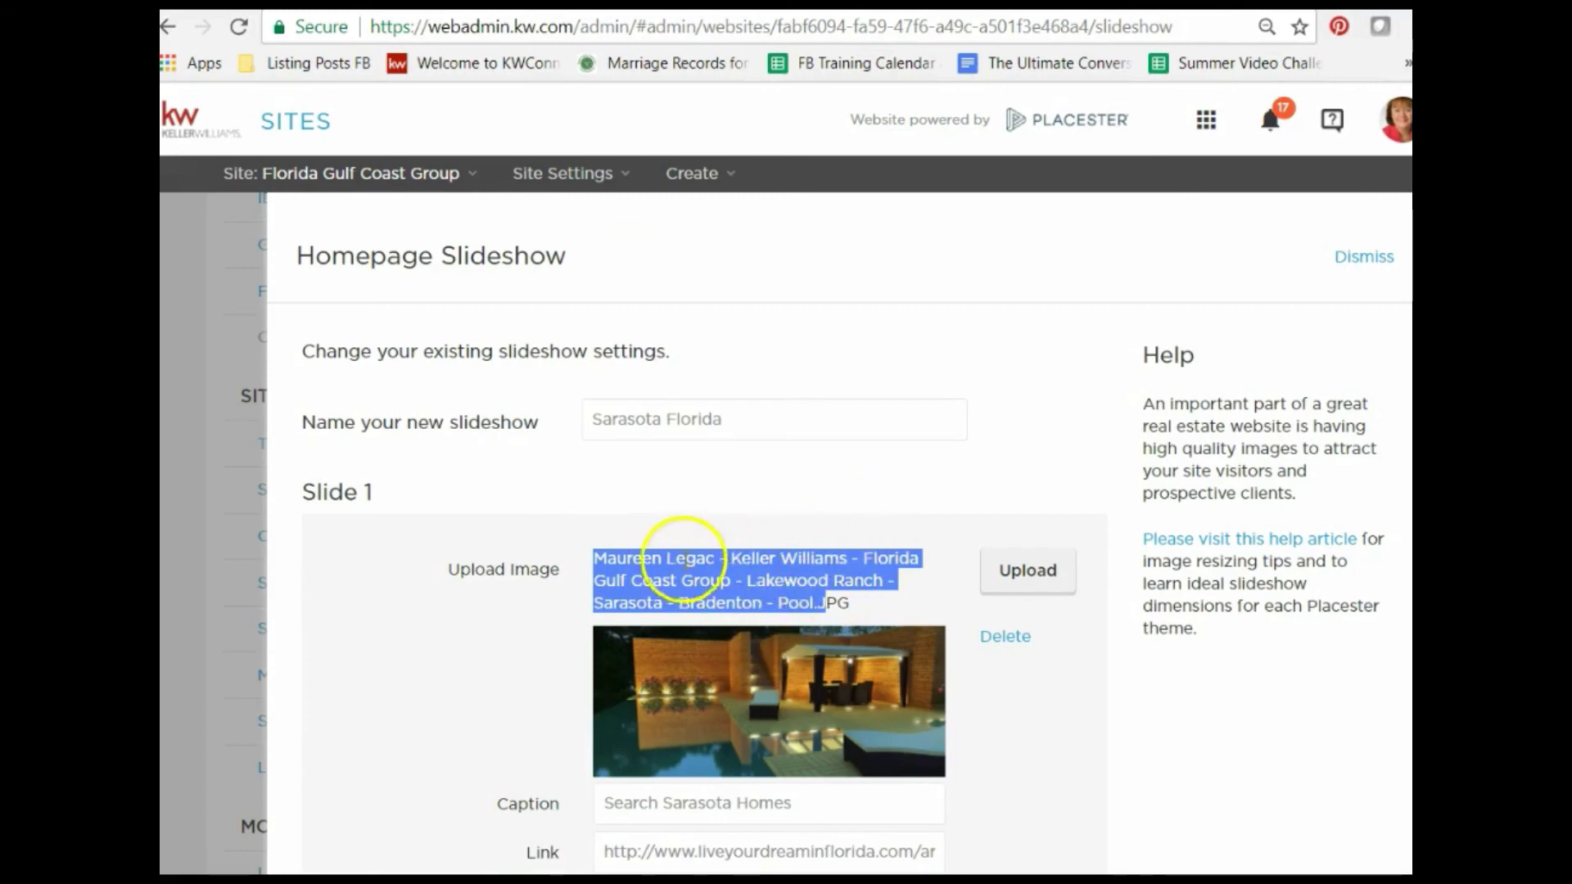
left_click(378, 547)
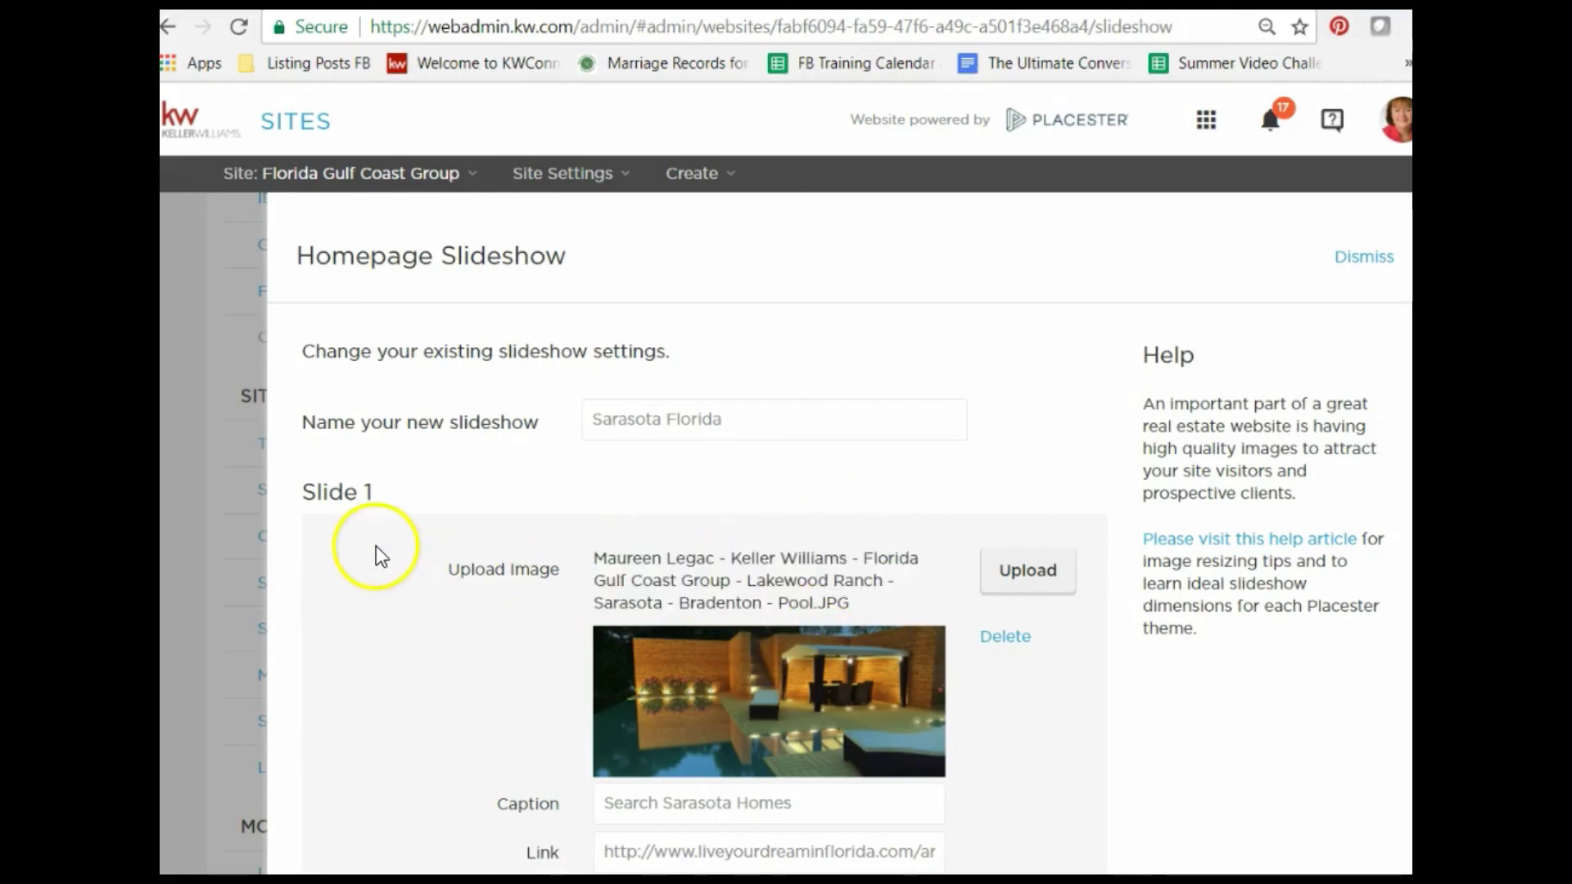